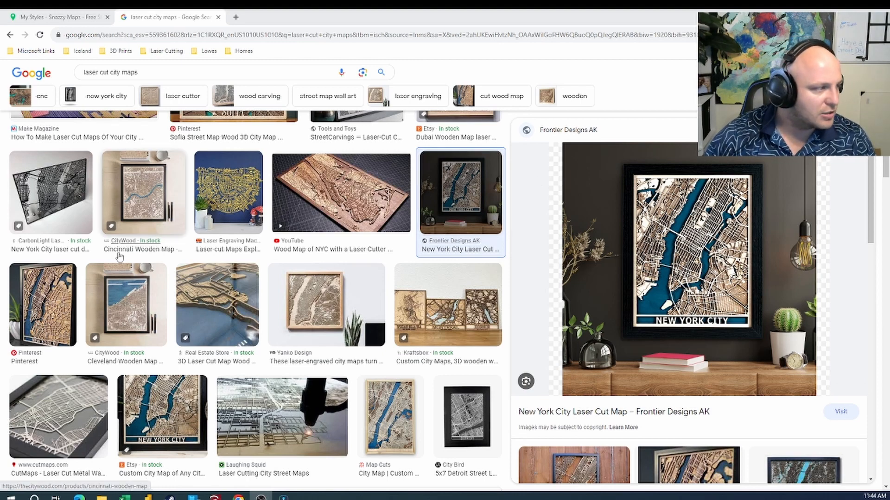
Step: Preview the Pinterest New York laser-cut map, and switch to Snazzy Maps to view the homepage and saved styles
{"action": "left_click", "coordinate": [43, 303]}
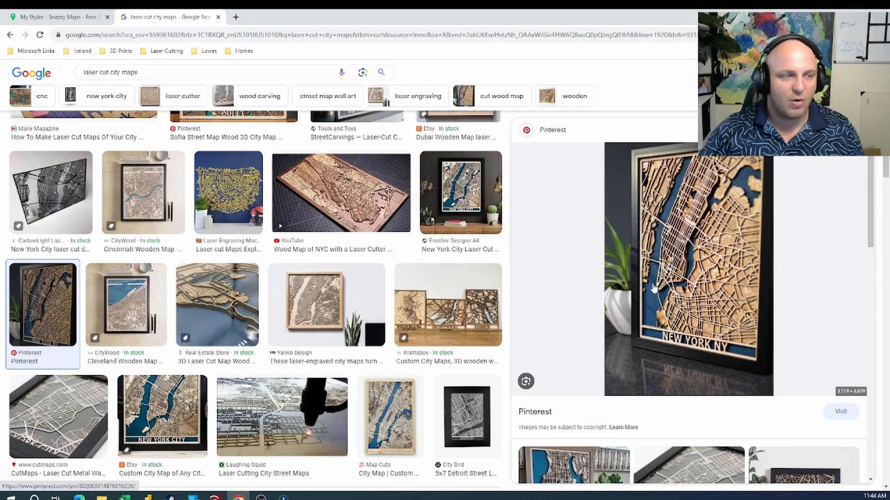
{"action": "left_click", "coordinate": [55, 18]}
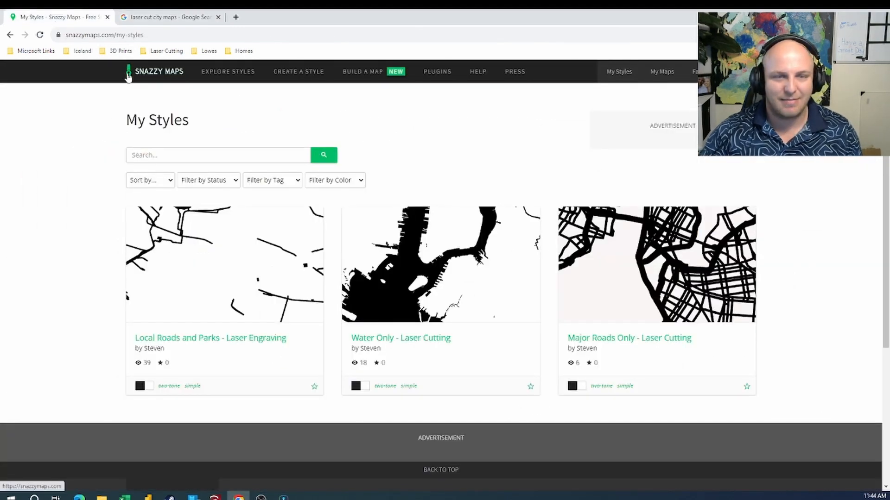
{"action": "left_click", "coordinate": [146, 73]}
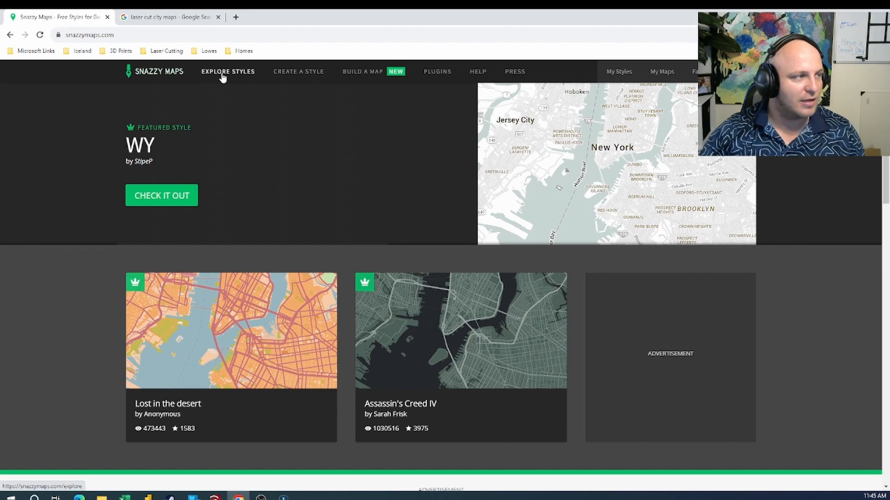
{"action": "left_click", "coordinate": [617, 76]}
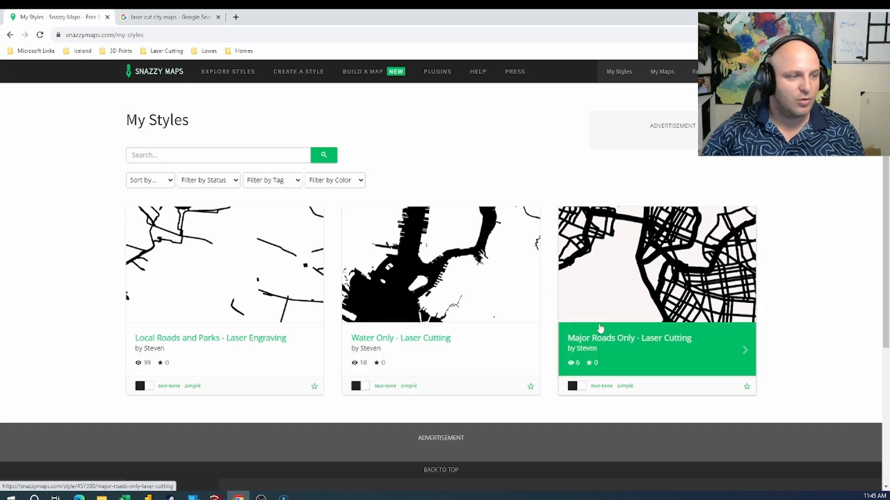
Step: Try colouring the highway geometry fill red (ff0000) in a new map style
{"action": "left_click", "coordinate": [296, 73]}
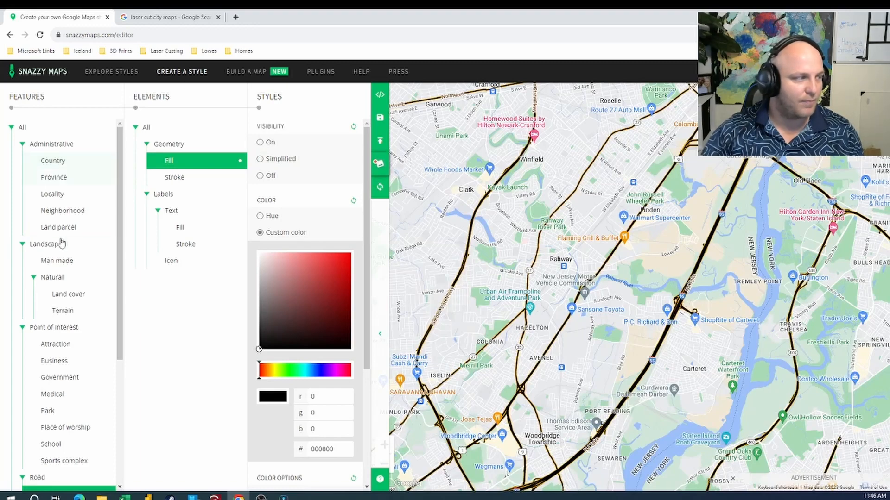
{"action": "scroll", "coordinate": [59, 227], "scroll_direction": "down", "scroll_amount": 4}
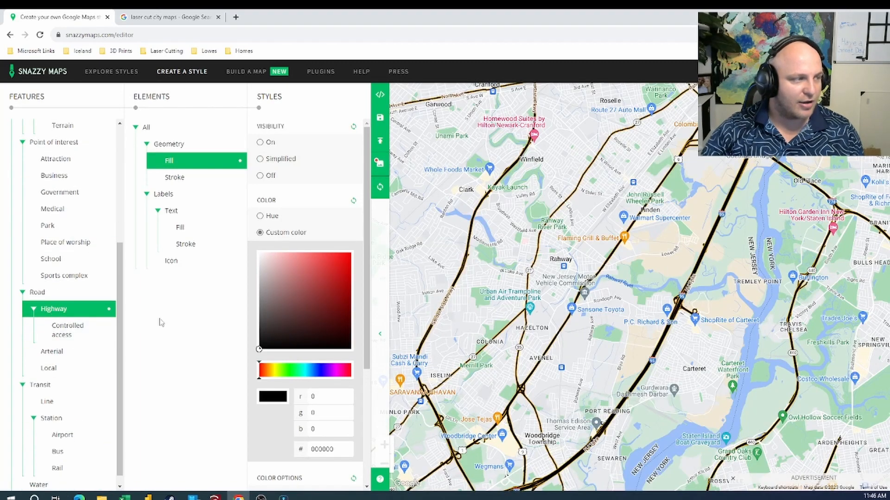
{"action": "left_click", "coordinate": [284, 293]}
{"action": "left_click_drag", "start_coordinate": [283, 293], "coordinate": [351, 253]}
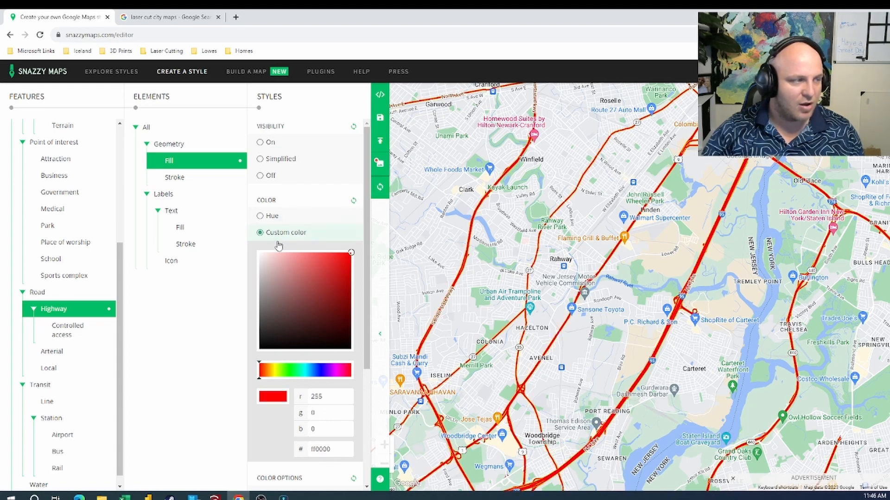
{"action": "scroll", "coordinate": [60, 209], "scroll_direction": "up", "scroll_amount": 4}
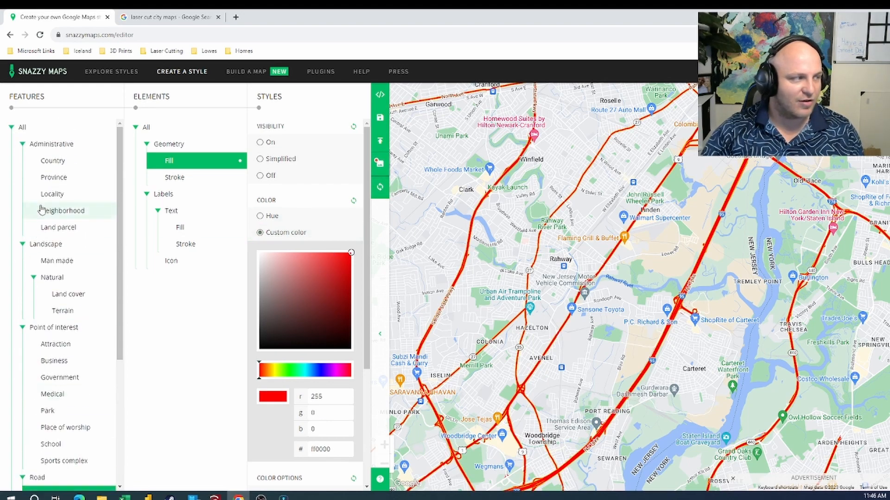
{"action": "scroll", "coordinate": [67, 305], "scroll_direction": "down", "scroll_amount": 4}
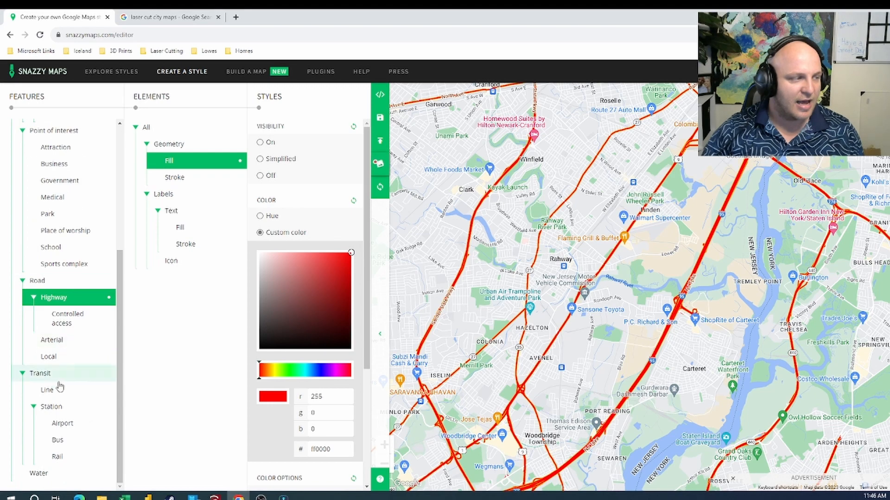
{"action": "scroll", "coordinate": [64, 196], "scroll_direction": "up", "scroll_amount": 4}
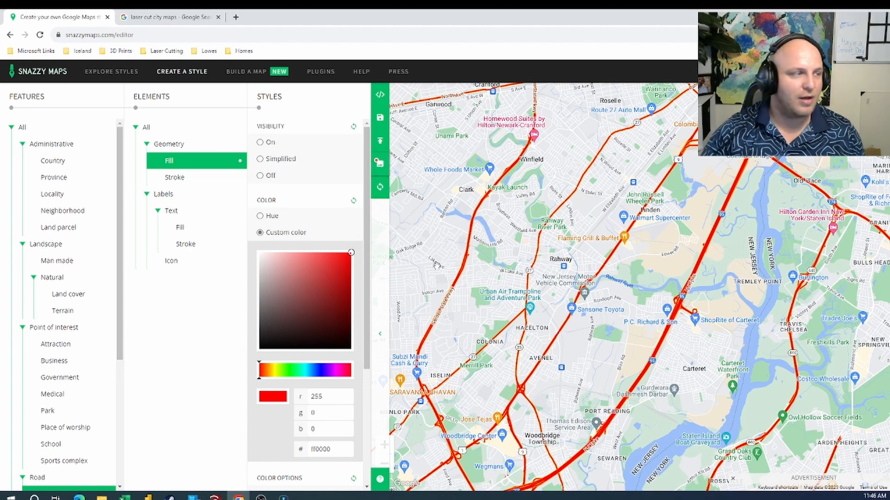
{"action": "left_click", "coordinate": [673, 71]}
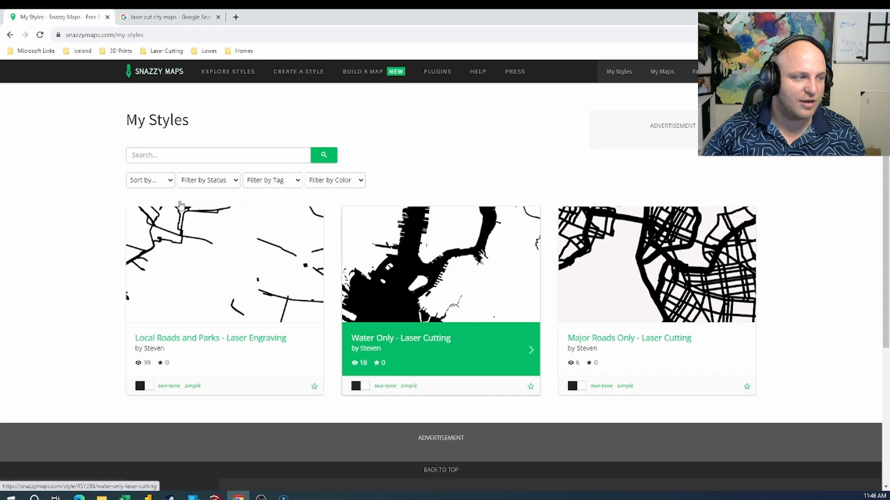
Step: View the published map styles and the suggestions in their search field
{"action": "left_click", "coordinate": [205, 73]}
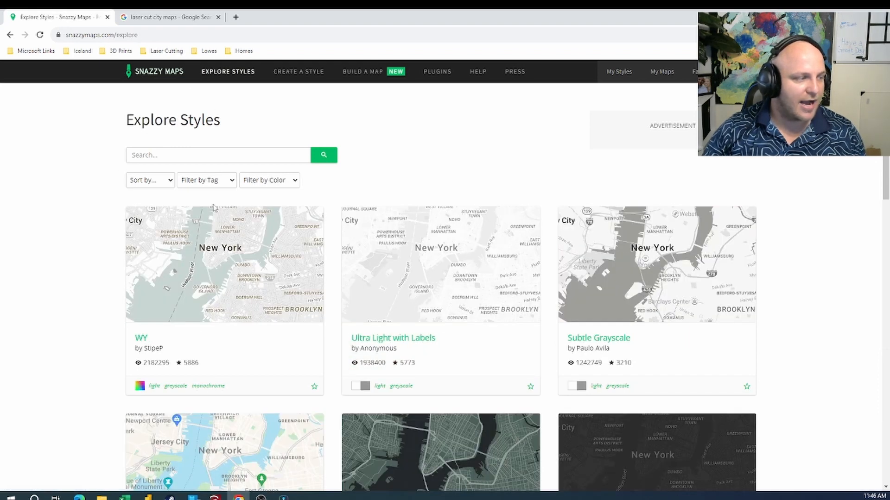
{"action": "left_click", "coordinate": [175, 155]}
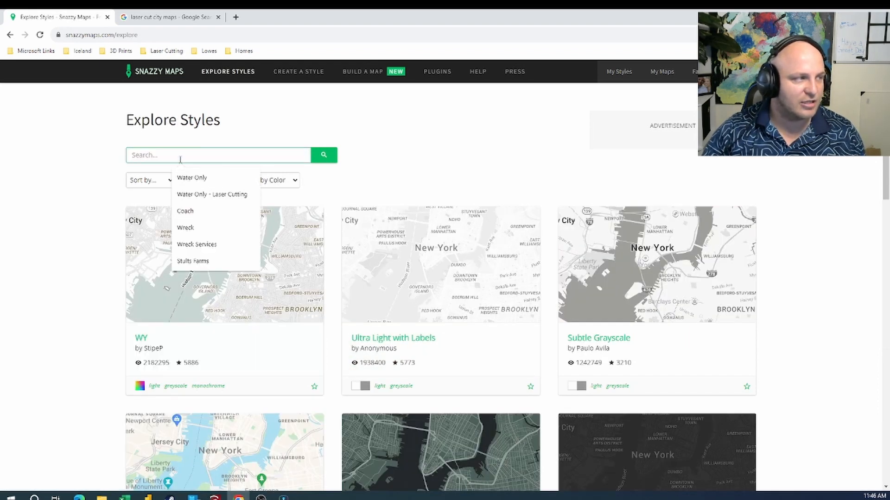
{"action": "left_click", "coordinate": [233, 122]}
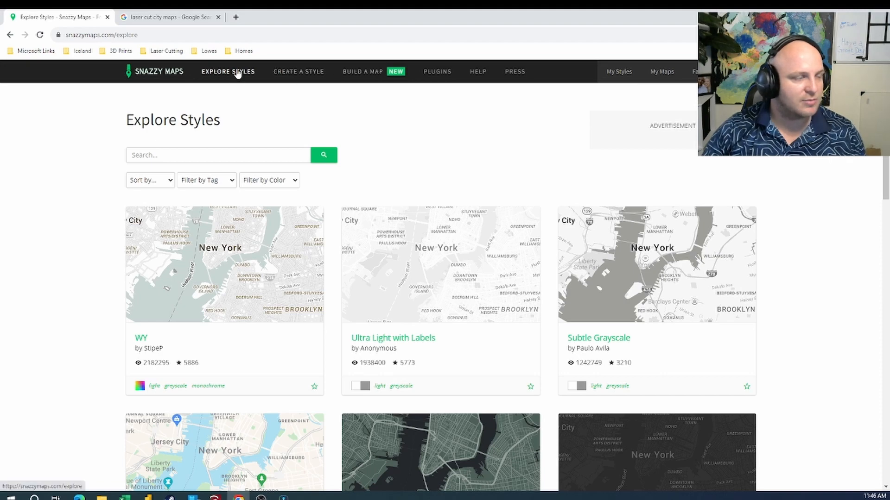
Step: Start building a map and apply the saved style "Water Only - Laser Cutting"
{"action": "left_click", "coordinate": [351, 71]}
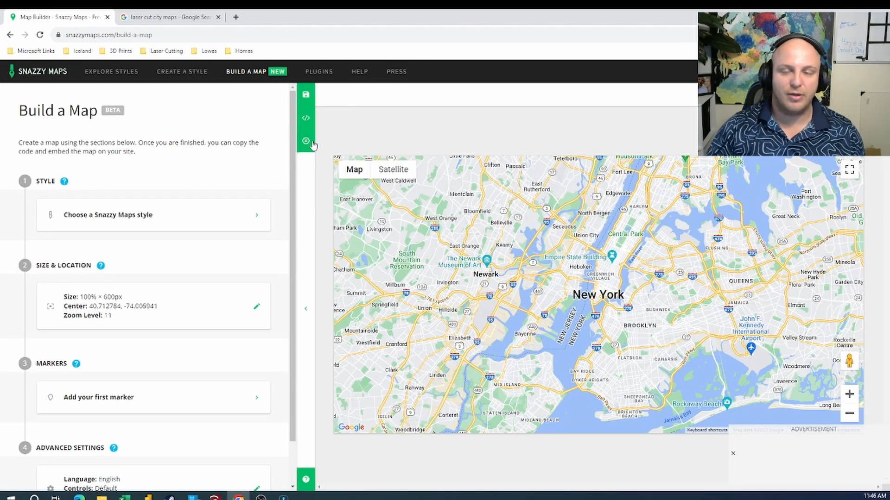
{"action": "left_click", "coordinate": [116, 225]}
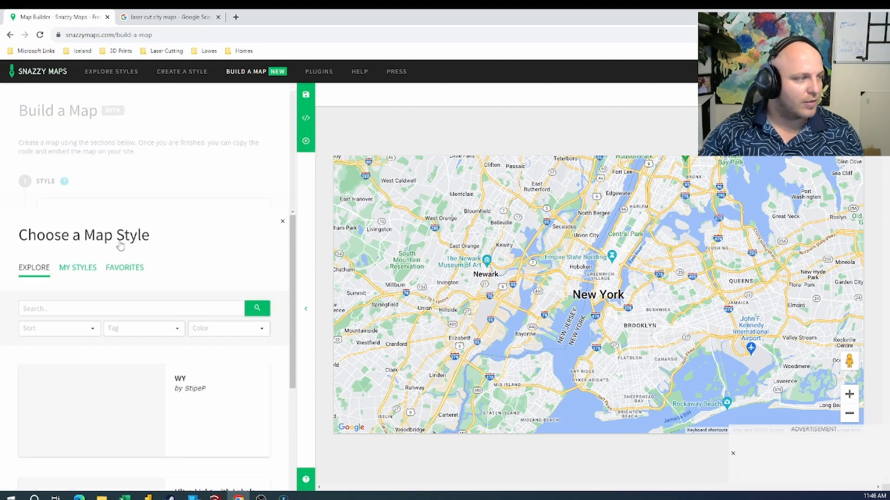
{"action": "left_click", "coordinate": [77, 143]}
{"action": "scroll", "coordinate": [133, 278], "scroll_direction": "down", "scroll_amount": 2}
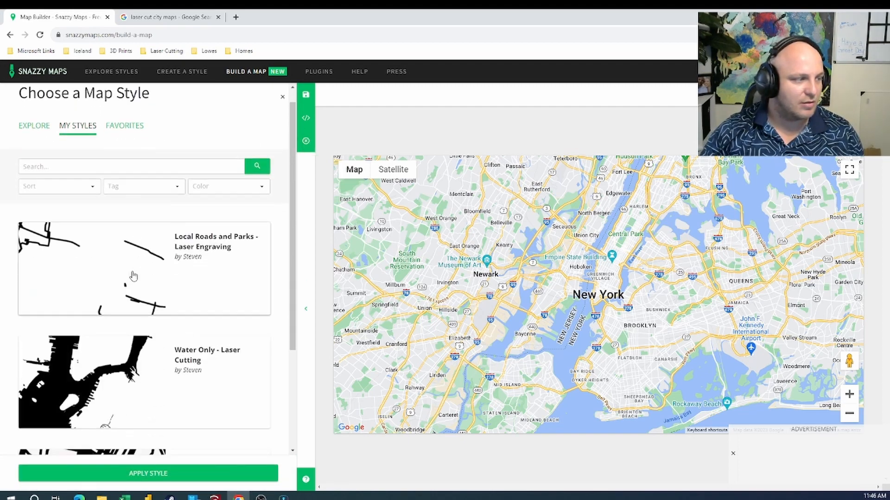
{"action": "left_click", "coordinate": [162, 325]}
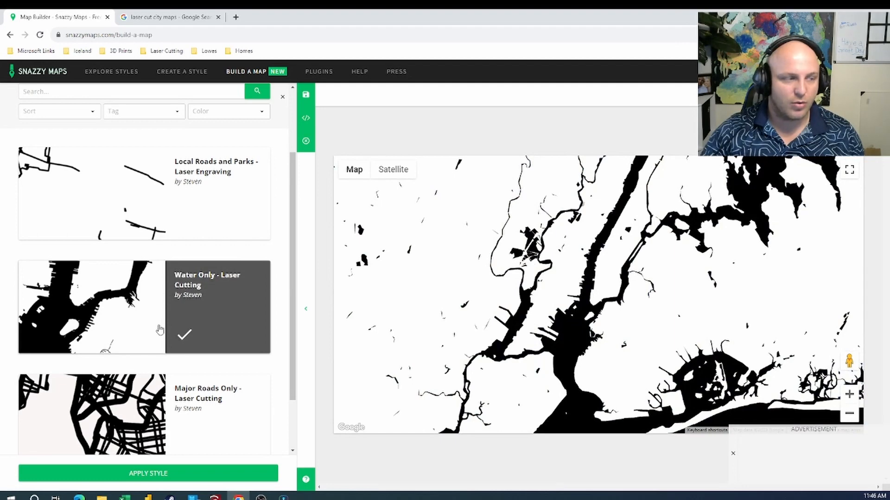
{"action": "left_click", "coordinate": [155, 478]}
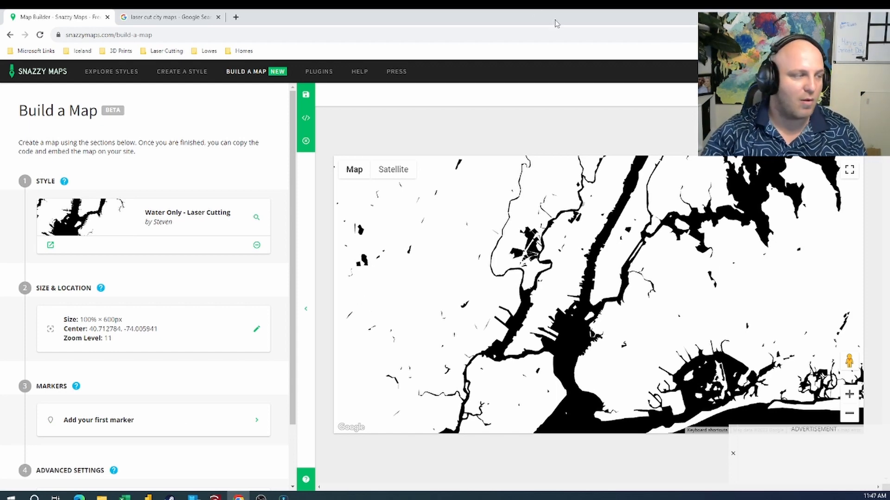
Step: Set the map's zoom level to 13, center it on the Space Needle, and apply the size and location changes
{"action": "left_click", "coordinate": [156, 336]}
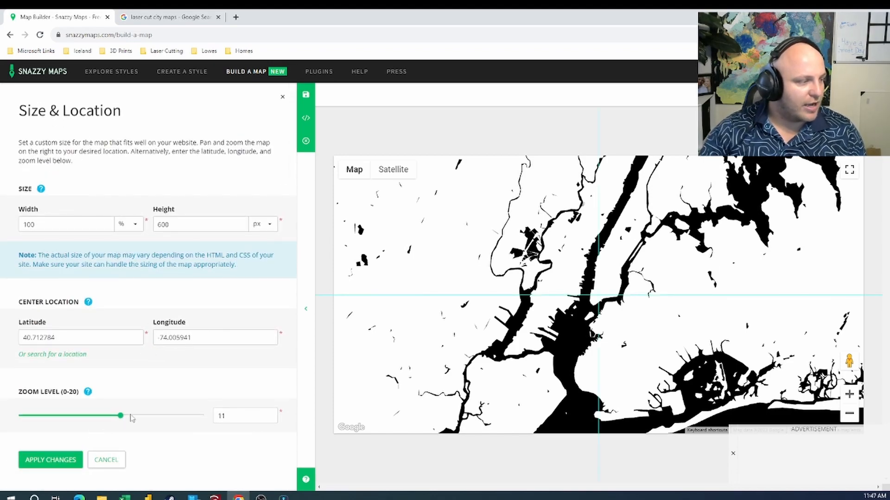
{"action": "left_click_drag", "start_coordinate": [121, 416], "coordinate": [139, 417]}
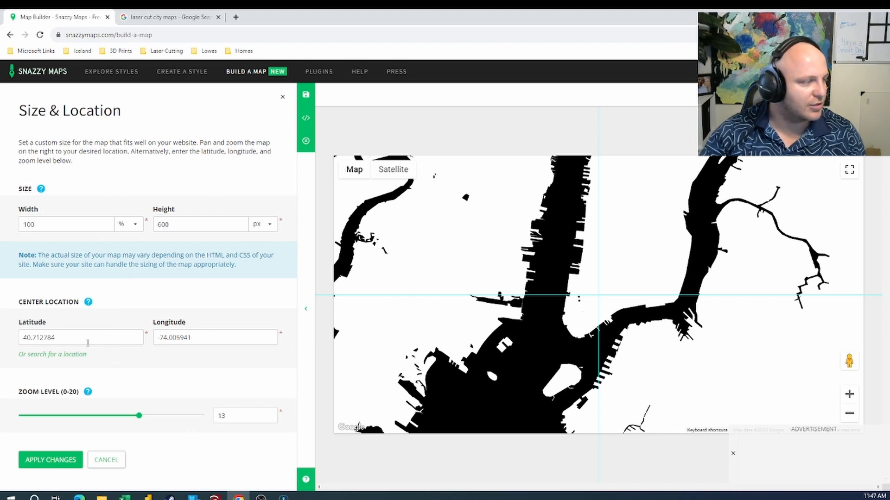
{"action": "left_click", "coordinate": [60, 355]}
{"action": "left_click", "coordinate": [57, 339]}
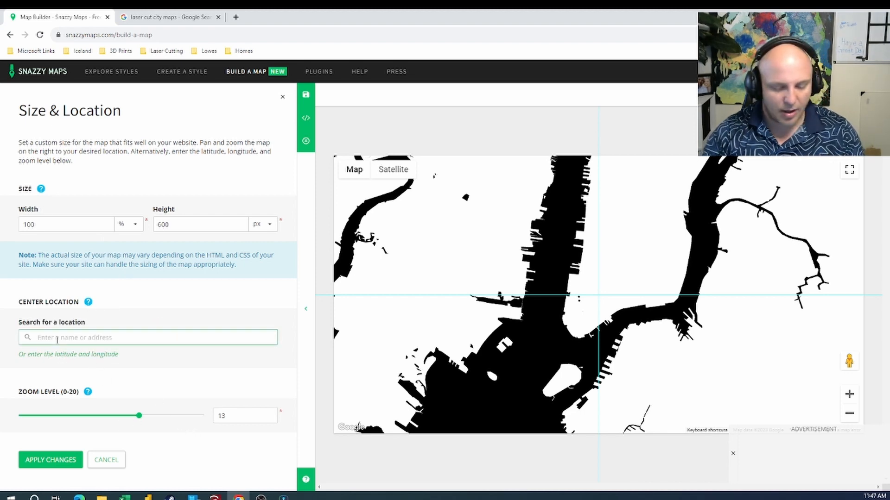
{"action": "type", "text": "SPACE NEED"}
{"action": "left_click", "coordinate": [64, 355]}
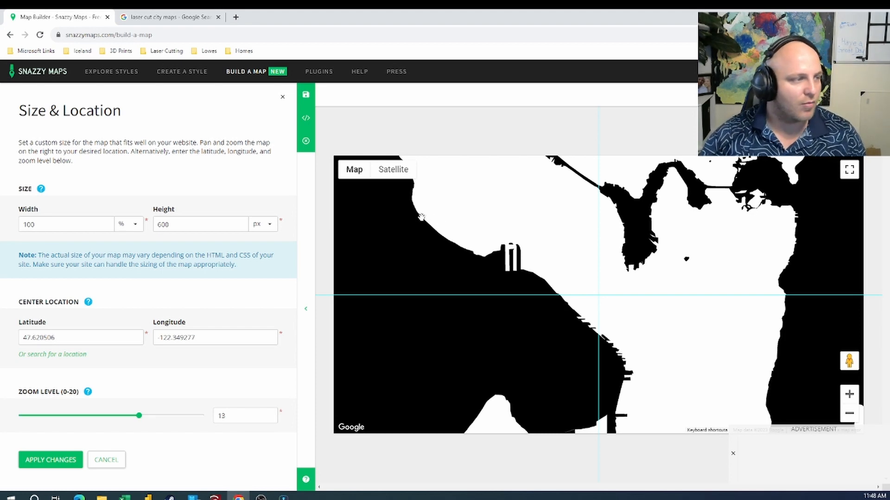
{"action": "left_click", "coordinate": [41, 460]}
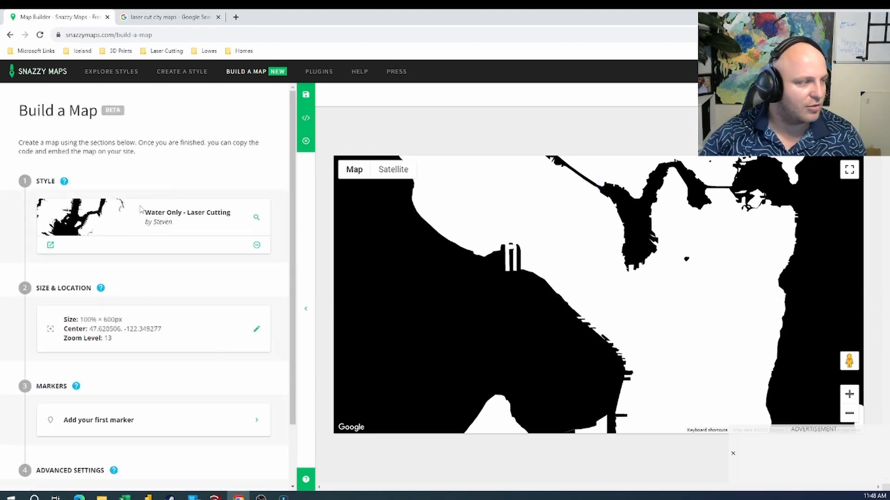
Step: Enter SpaceNeedle_Water as the map name for saving the water map
{"action": "scroll", "coordinate": [110, 377], "scroll_direction": "down", "scroll_amount": 2}
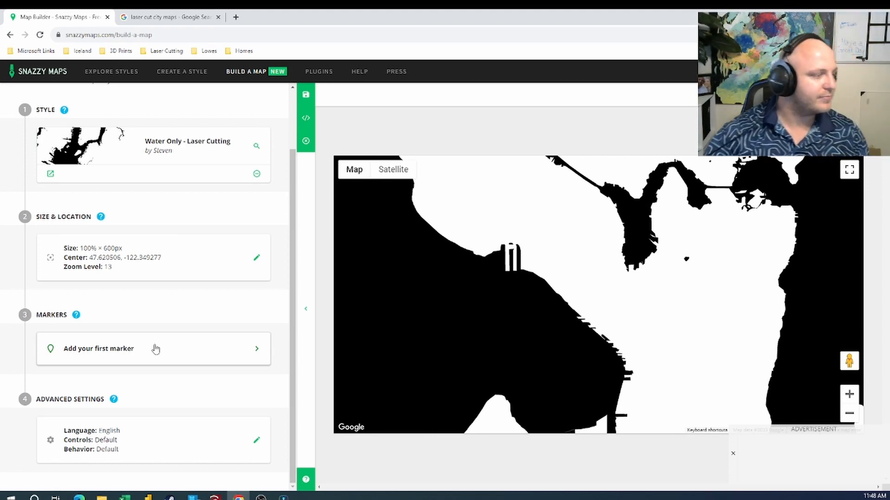
{"action": "left_click", "coordinate": [306, 94]}
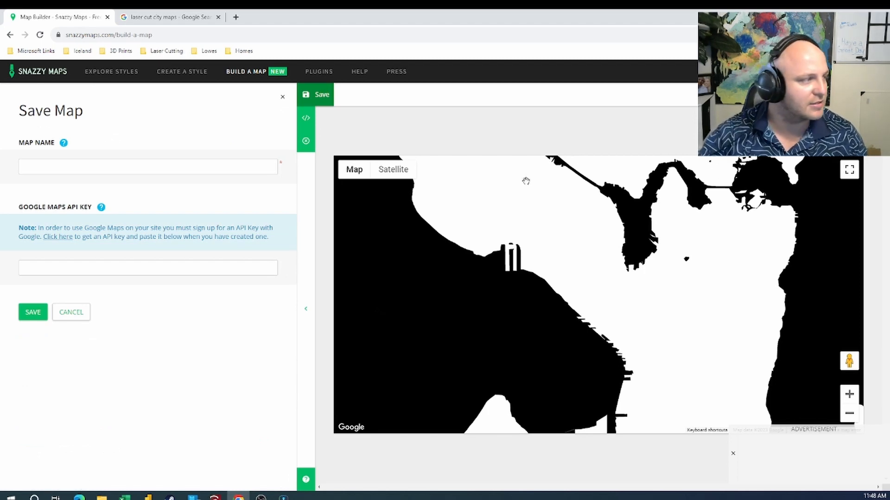
{"action": "left_click", "coordinate": [123, 167]}
{"action": "type", "text": "space"}
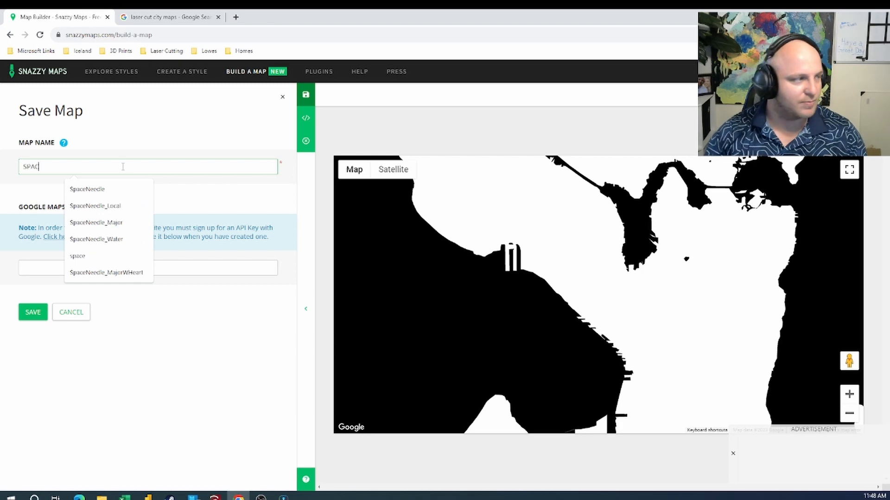
{"action": "key", "text": "Down"}
{"action": "key", "text": "Down"}
{"action": "key", "text": "Down"}
{"action": "key", "text": "Down"}
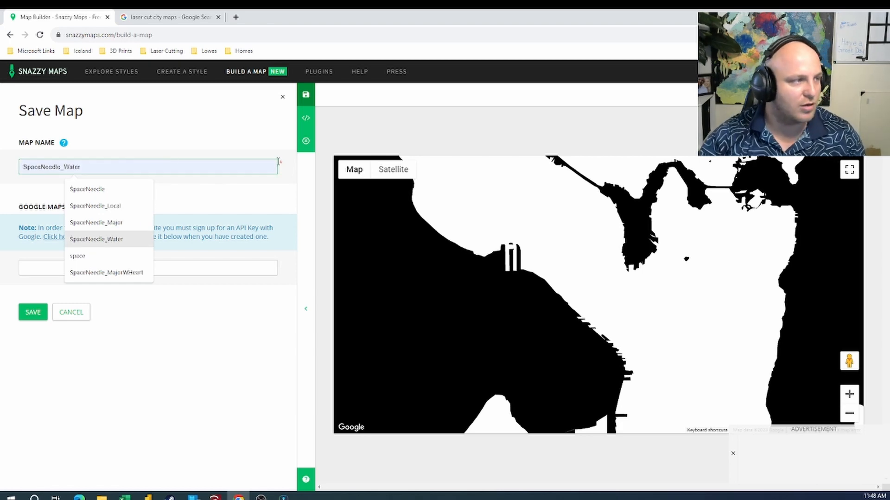
{"action": "left_click", "coordinate": [389, 133]}
Step: Browse the saved maps to locate the SpaceNeedle Local, Major and Water maps on page 5
{"action": "left_click", "coordinate": [326, 97]}
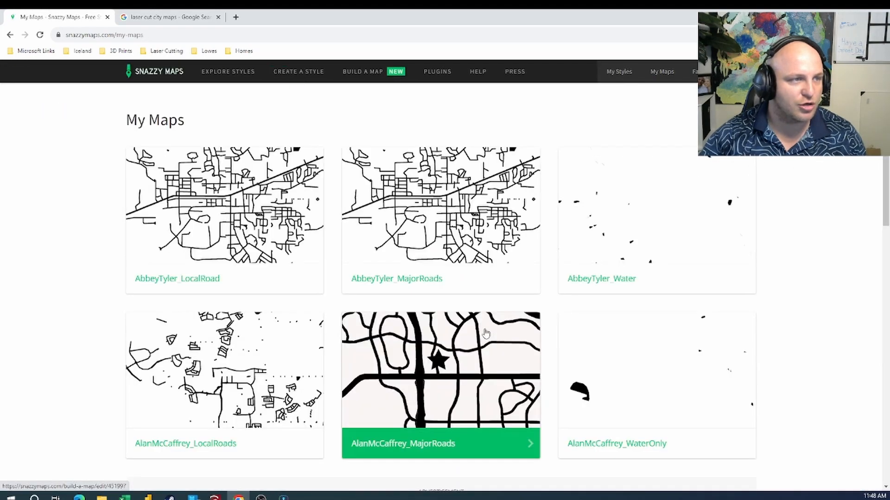
{"action": "scroll", "coordinate": [464, 354], "scroll_direction": "down", "scroll_amount": 10}
{"action": "scroll", "coordinate": [464, 354], "scroll_direction": "down", "scroll_amount": 4}
{"action": "left_click", "coordinate": [459, 175]}
{"action": "scroll", "coordinate": [358, 282], "scroll_direction": "down", "scroll_amount": 5}
{"action": "scroll", "coordinate": [358, 282], "scroll_direction": "down", "scroll_amount": 3}
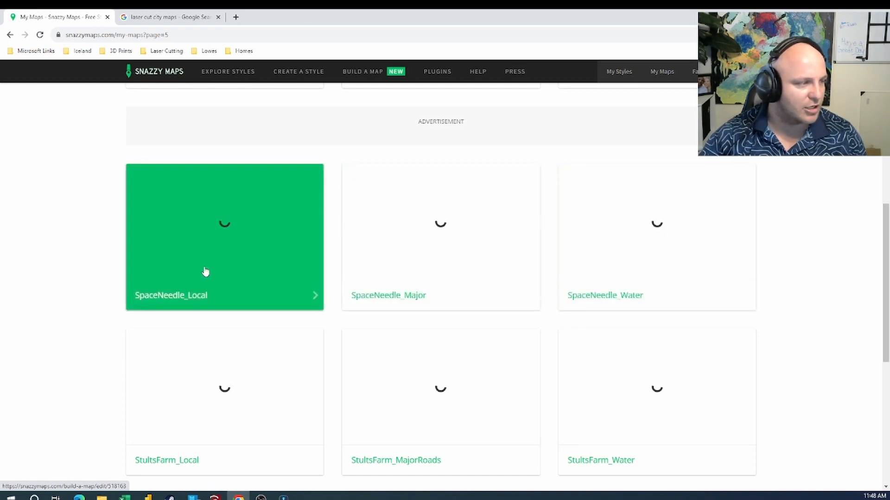
Step: Start building another map and apply the saved style "Local Roads and Parks - Laser Engraving"
{"action": "left_click", "coordinate": [358, 72]}
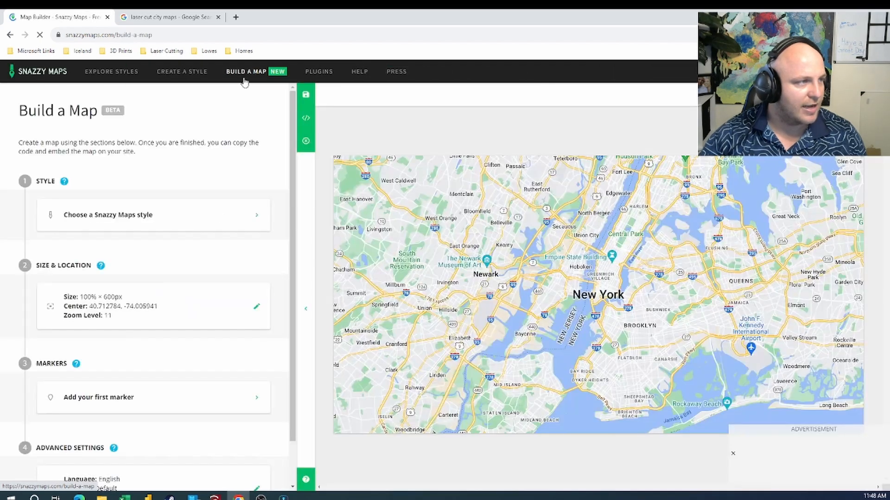
{"action": "left_click", "coordinate": [143, 213]}
{"action": "left_click", "coordinate": [79, 145]}
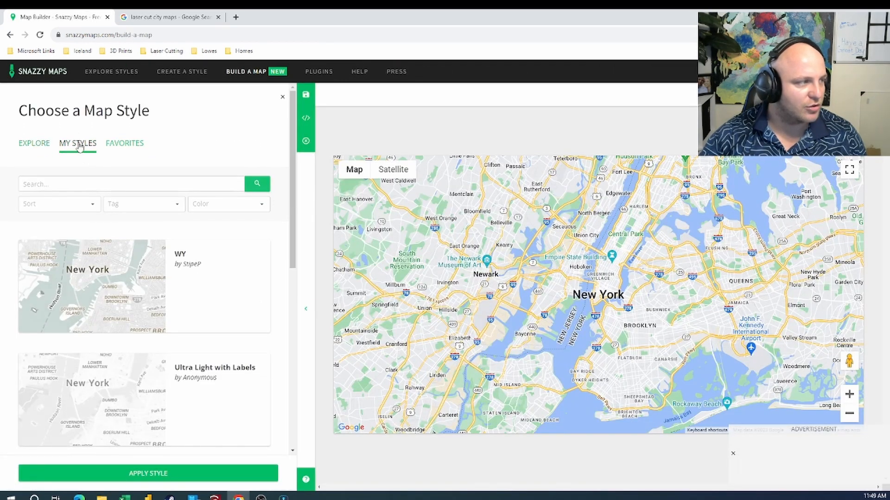
{"action": "scroll", "coordinate": [145, 278], "scroll_direction": "down", "scroll_amount": 1}
{"action": "left_click", "coordinate": [139, 250]}
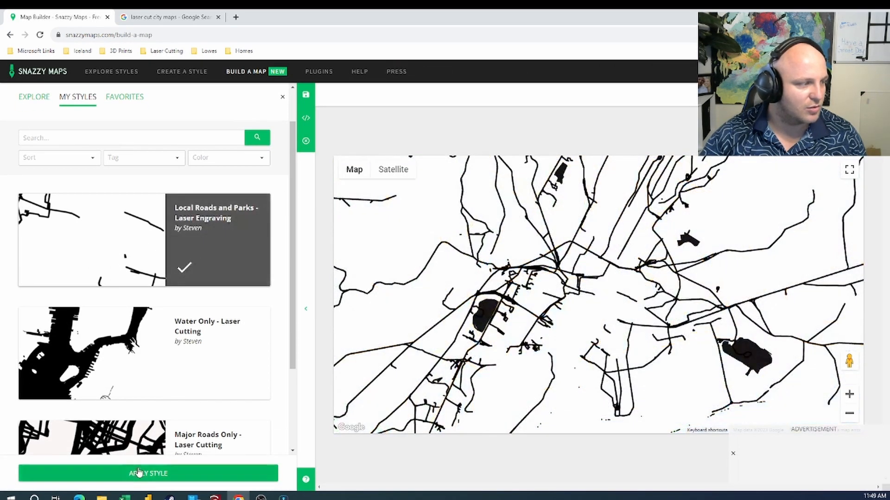
{"action": "left_click", "coordinate": [138, 473]}
Step: Set the local-roads map's zoom level to 13 and center it on the Space Needle in Seattle
{"action": "left_click", "coordinate": [88, 347]}
{"action": "left_click_drag", "start_coordinate": [118, 419], "coordinate": [134, 417]}
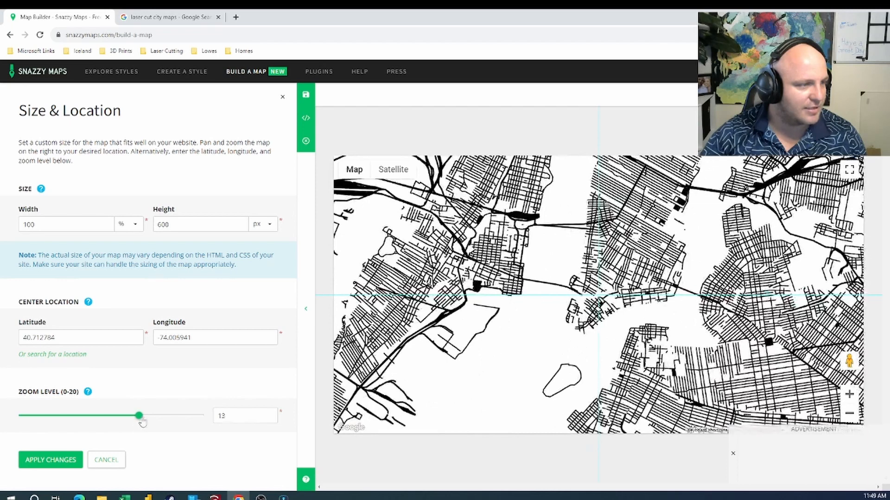
{"action": "left_click", "coordinate": [65, 354]}
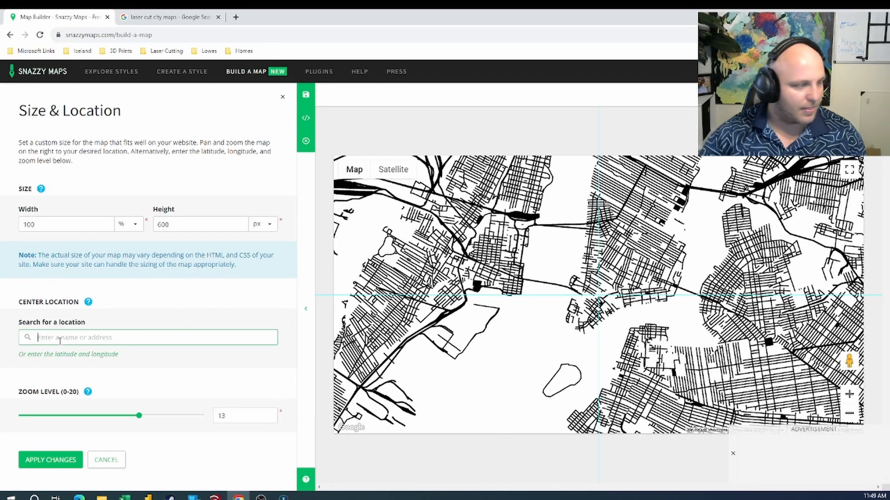
{"action": "type", "text": "SPACE NEE"}
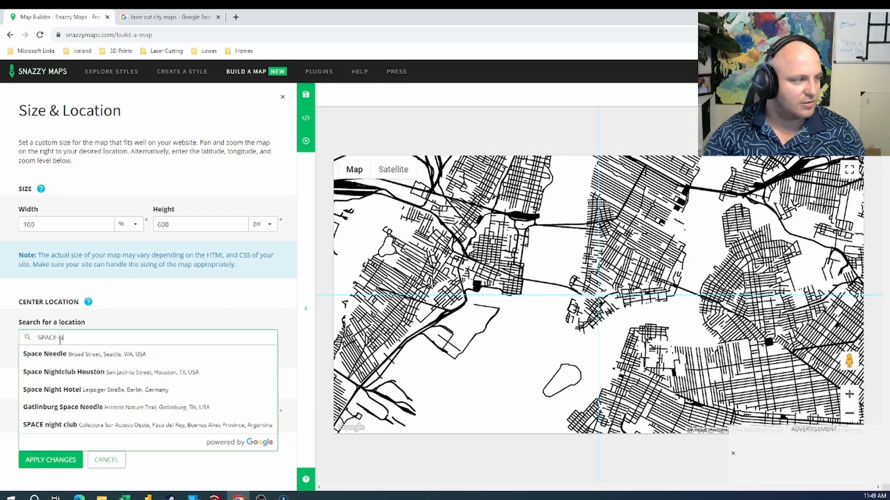
{"action": "left_click", "coordinate": [51, 354]}
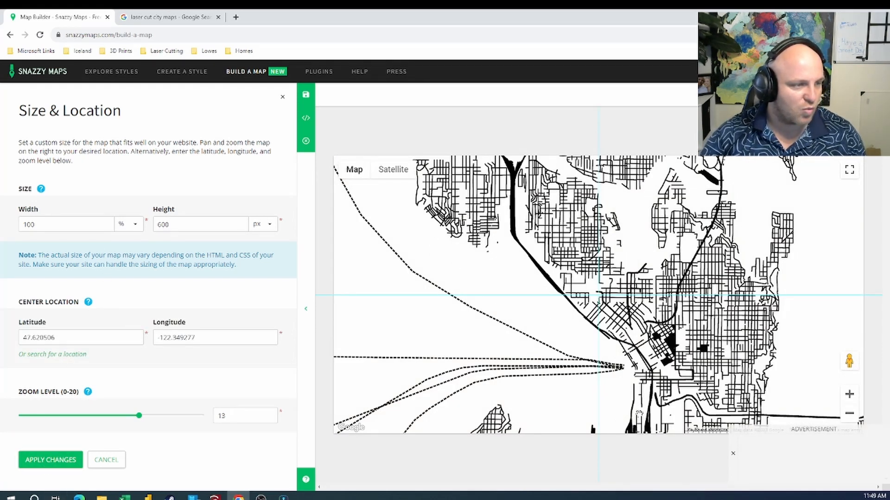
Step: Shift the local-roads map's center northeast, away from the Space Needle
{"action": "left_click_drag", "start_coordinate": [643, 321], "coordinate": [563, 287]}
{"action": "left_click_drag", "start_coordinate": [613, 272], "coordinate": [565, 228]}
{"action": "left_click_drag", "start_coordinate": [561, 365], "coordinate": [478, 331]}
{"action": "left_click_drag", "start_coordinate": [492, 228], "coordinate": [507, 356]}
{"action": "left_click_drag", "start_coordinate": [536, 314], "coordinate": [562, 363]}
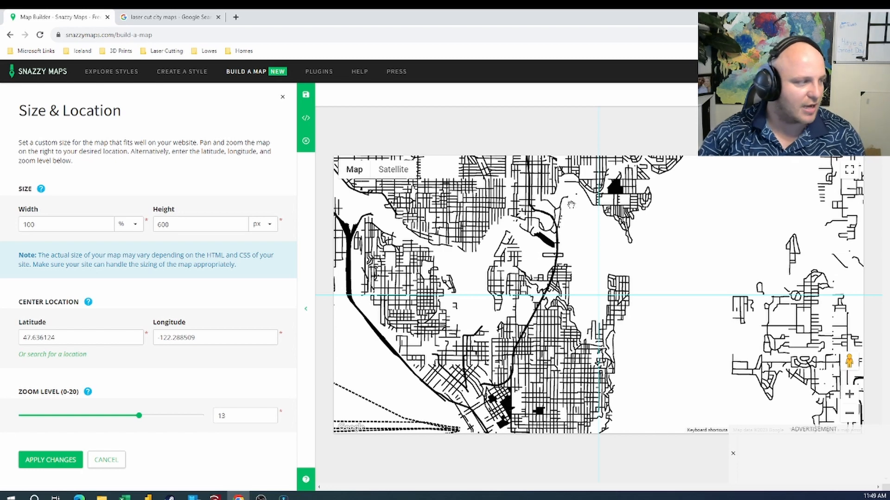
Step: Re-center the local-roads map on the Space Needle, apply the size and location changes, and open the form for saving the map
{"action": "left_click_drag", "start_coordinate": [197, 334], "coordinate": [4, 339]}
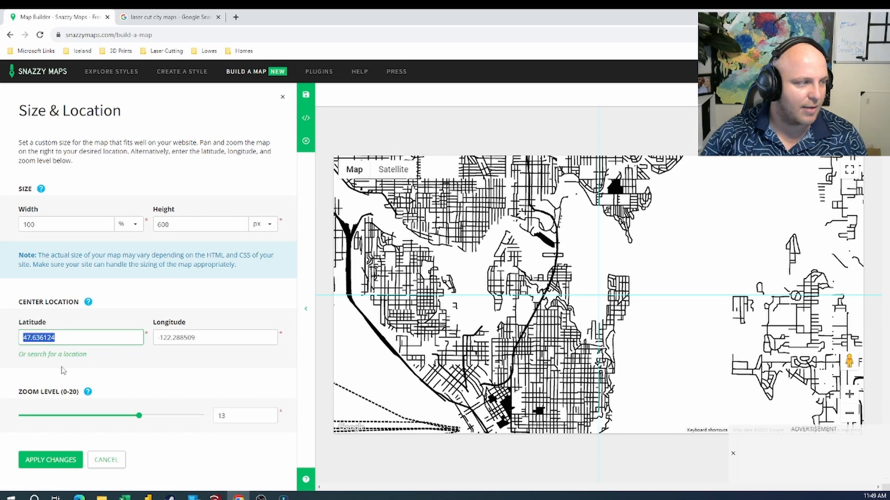
{"action": "left_click", "coordinate": [51, 354]}
{"action": "left_click", "coordinate": [91, 340]}
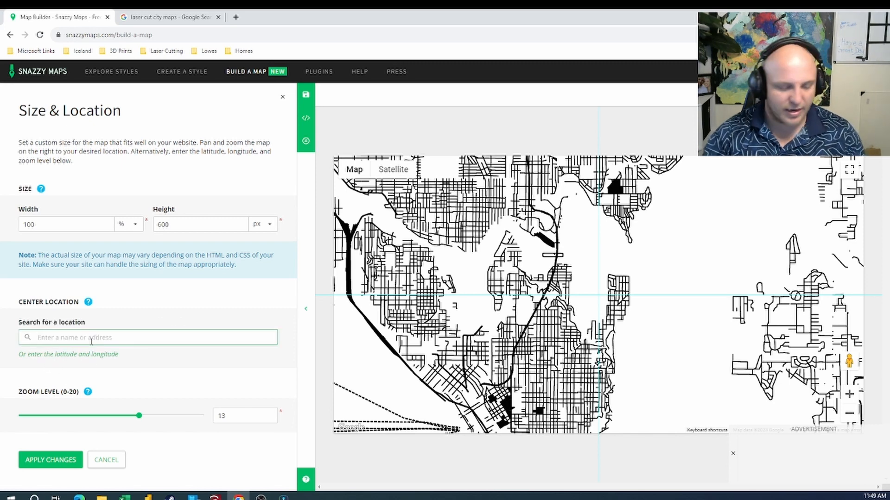
{"action": "type", "text": "SPACE"}
{"action": "key", "text": "Down"}
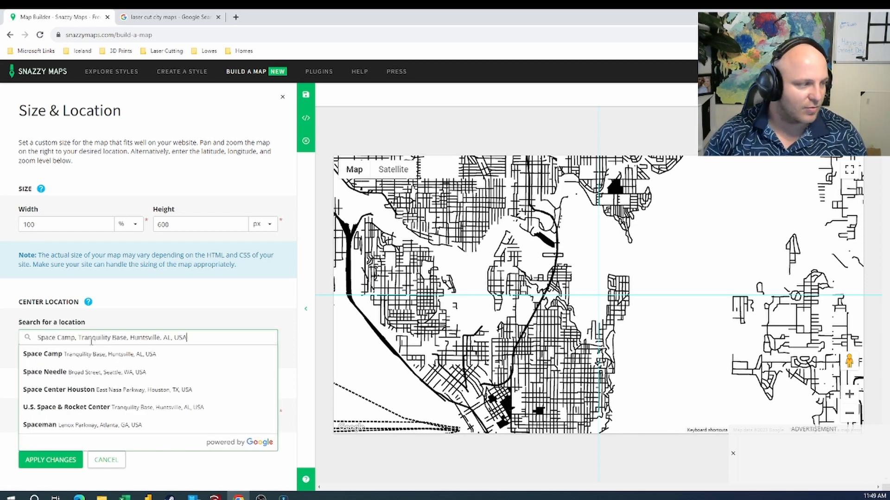
{"action": "key", "text": "Down"}
{"action": "key", "text": "Return"}
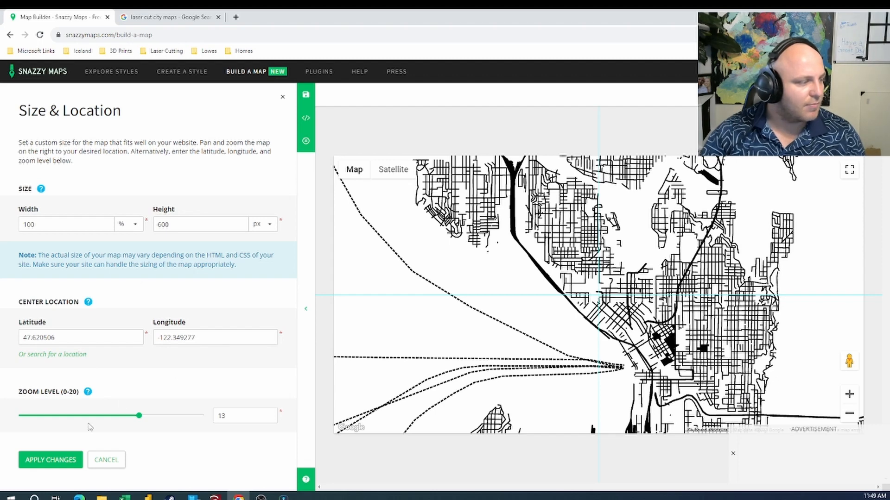
{"action": "left_click", "coordinate": [58, 461]}
{"action": "scroll", "coordinate": [123, 352], "scroll_direction": "down", "scroll_amount": 1}
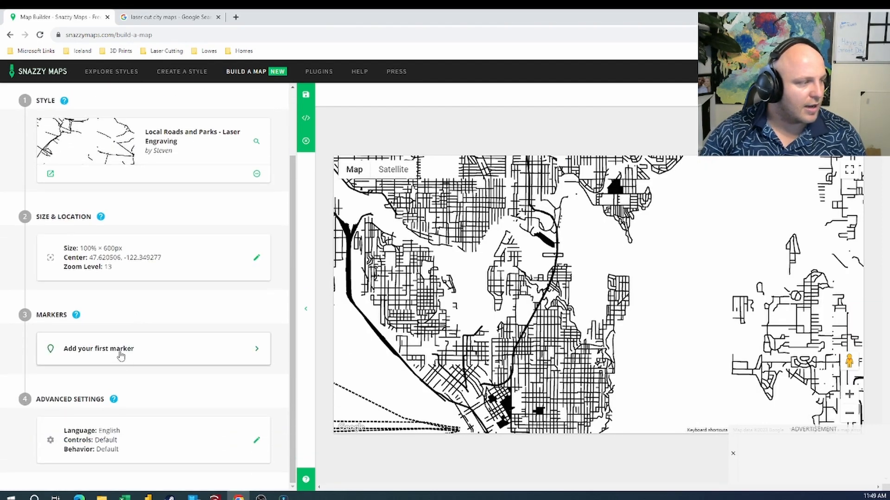
{"action": "left_click", "coordinate": [305, 94]}
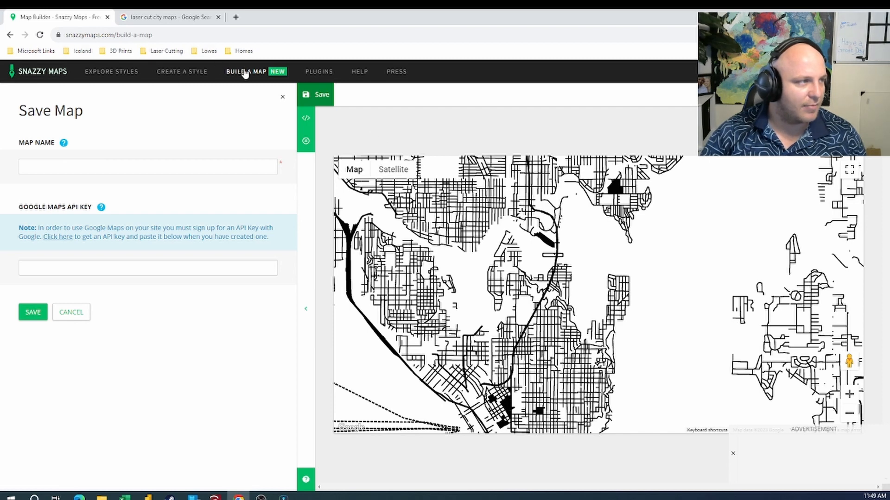
Step: Start building another map and apply the saved style "Major Roads Only - Laser Cutting"
{"action": "left_click", "coordinate": [183, 74]}
{"action": "left_click", "coordinate": [242, 73]}
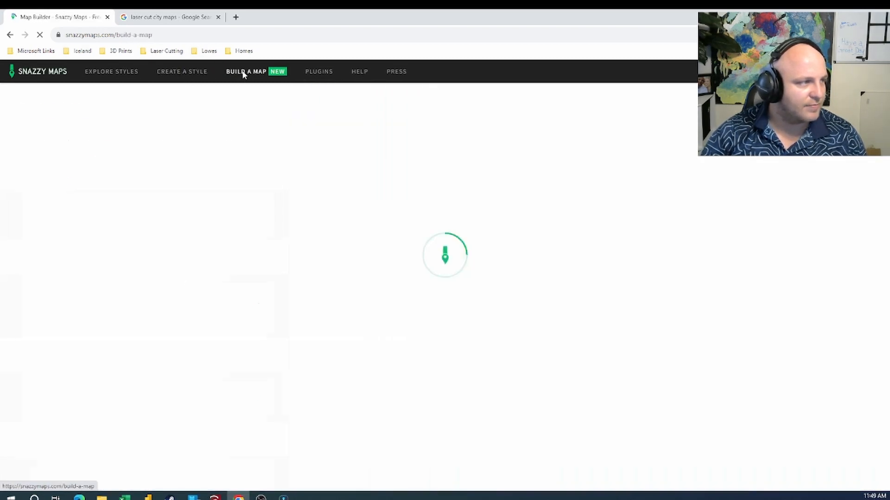
{"action": "left_click", "coordinate": [120, 213]}
{"action": "left_click", "coordinate": [71, 149]}
{"action": "scroll", "coordinate": [123, 290], "scroll_direction": "down", "scroll_amount": 3}
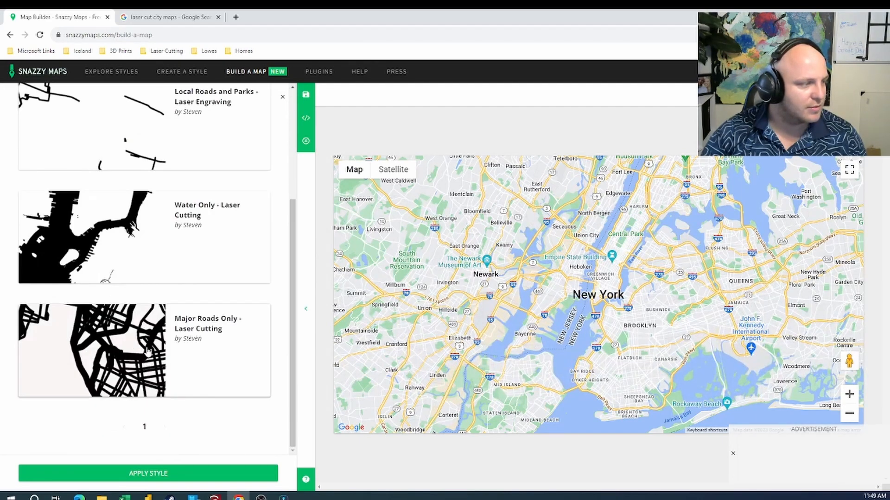
{"action": "left_click", "coordinate": [148, 351]}
{"action": "left_click", "coordinate": [179, 473]}
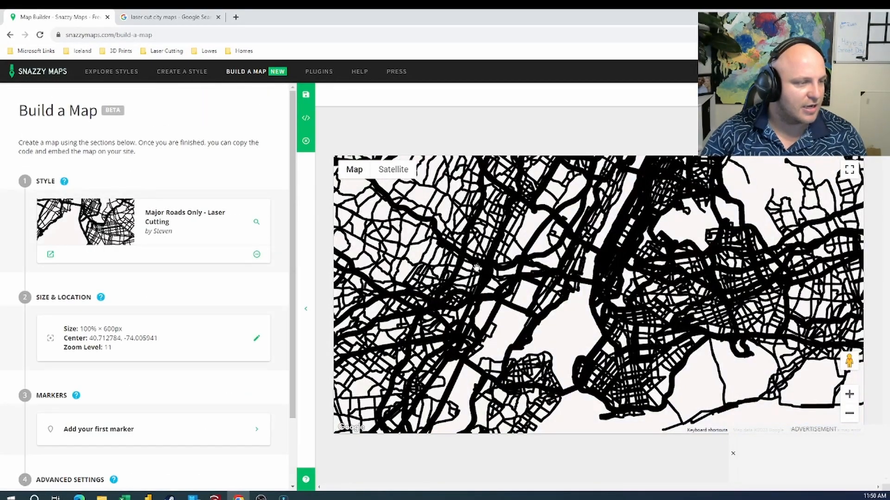
Step: Set the major-roads map's zoom level to 13, center it on the Space Needle, and apply the changes
{"action": "left_click", "coordinate": [95, 338]}
{"action": "left_click_drag", "start_coordinate": [119, 414], "coordinate": [139, 416]}
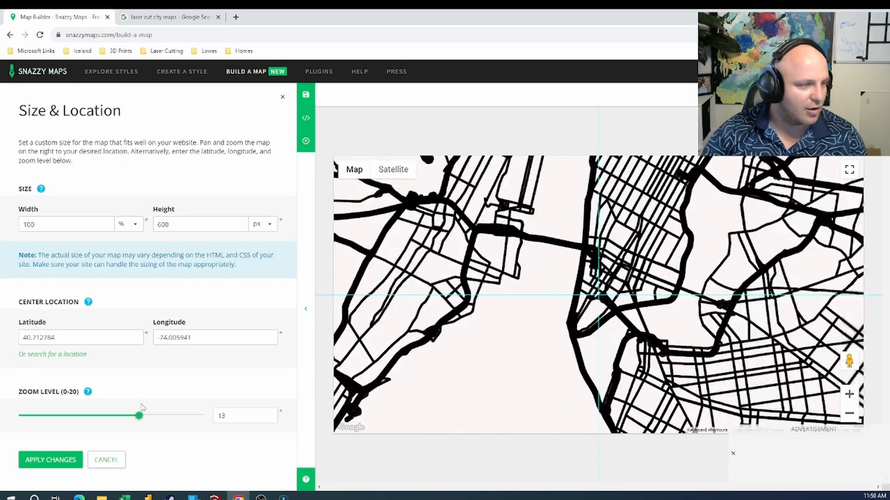
{"action": "left_click", "coordinate": [65, 354]}
{"action": "left_click", "coordinate": [66, 334]}
{"action": "type", "text": "sp"}
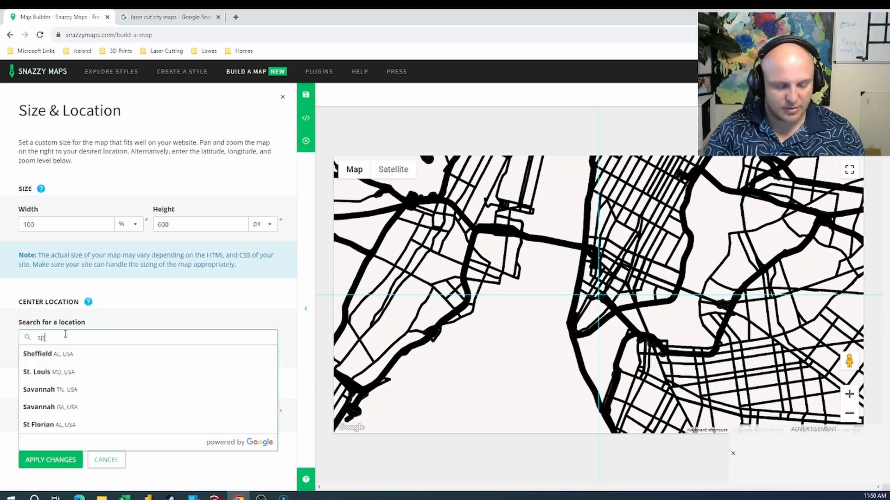
{"action": "type", "text": "ace nee"}
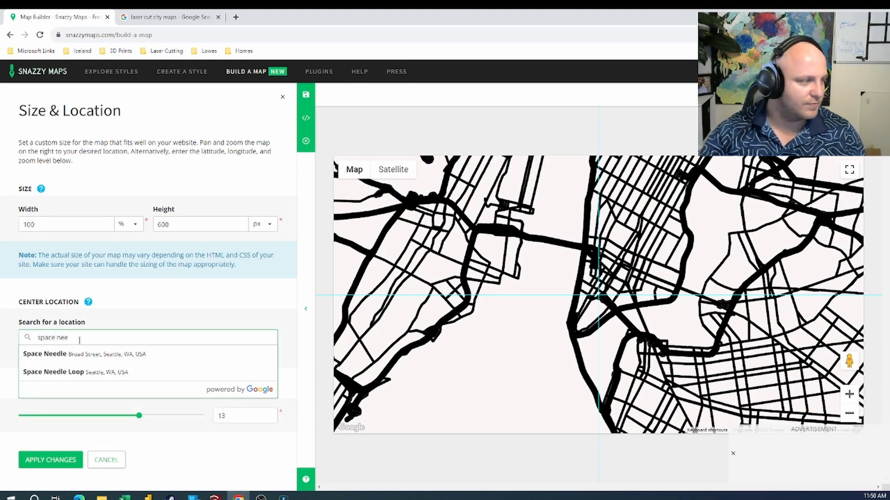
{"action": "left_click", "coordinate": [84, 354]}
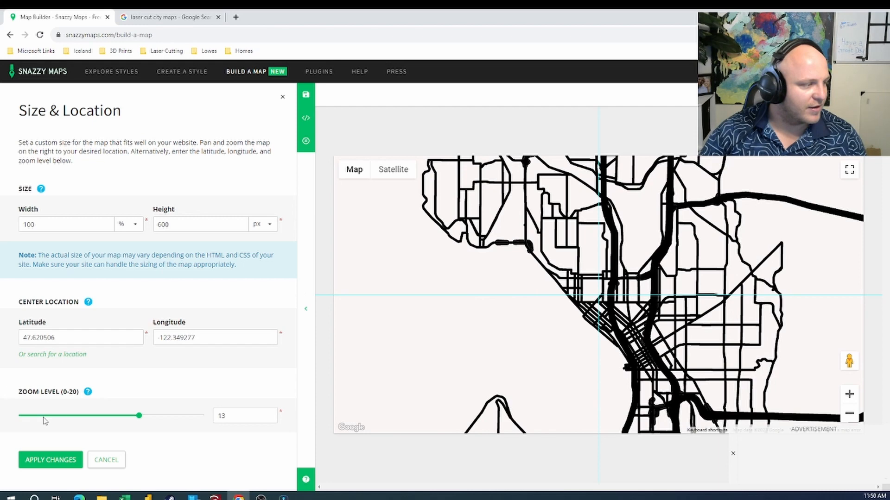
{"action": "left_click", "coordinate": [76, 459]}
{"action": "scroll", "coordinate": [102, 390], "scroll_direction": "down", "scroll_amount": 1}
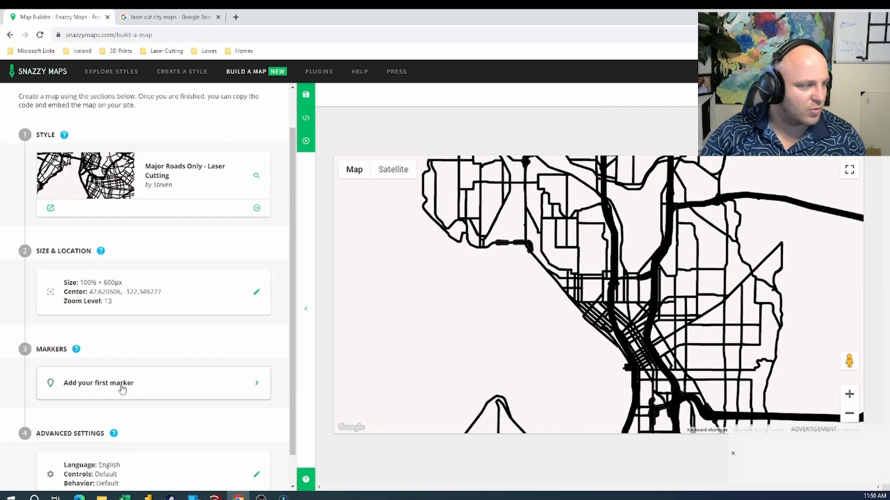
Step: Add a marker named spaceneedle and locate it at the Space Needle in Seattle
{"action": "left_click", "coordinate": [121, 386]}
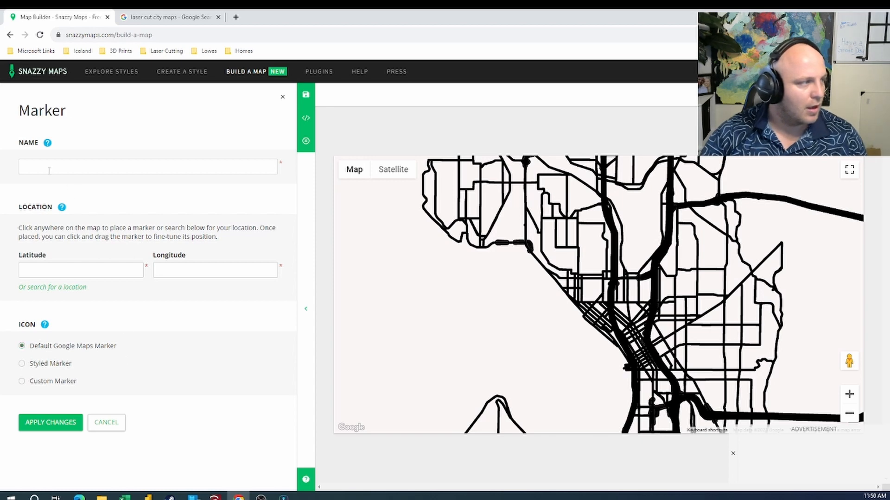
{"action": "left_click", "coordinate": [45, 169]}
{"action": "type", "text": "spaceneedle"}
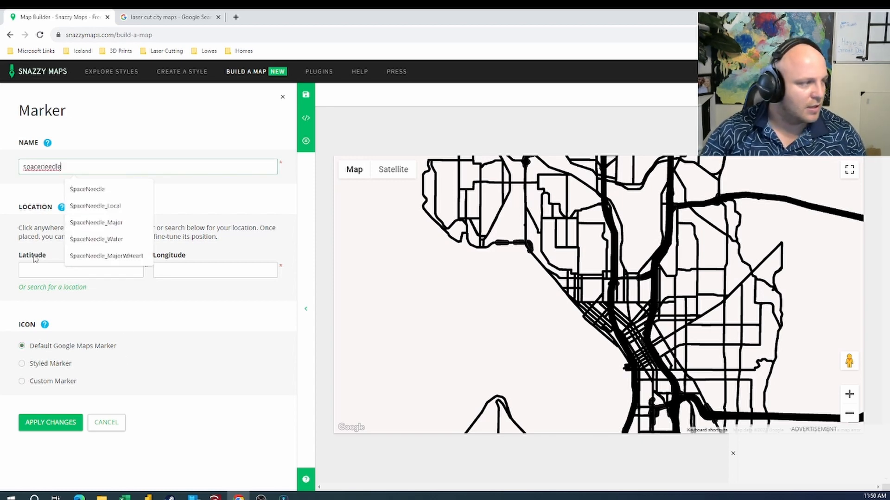
{"action": "left_click", "coordinate": [32, 287]}
{"action": "left_click", "coordinate": [38, 271]}
{"action": "type", "text": "space need"}
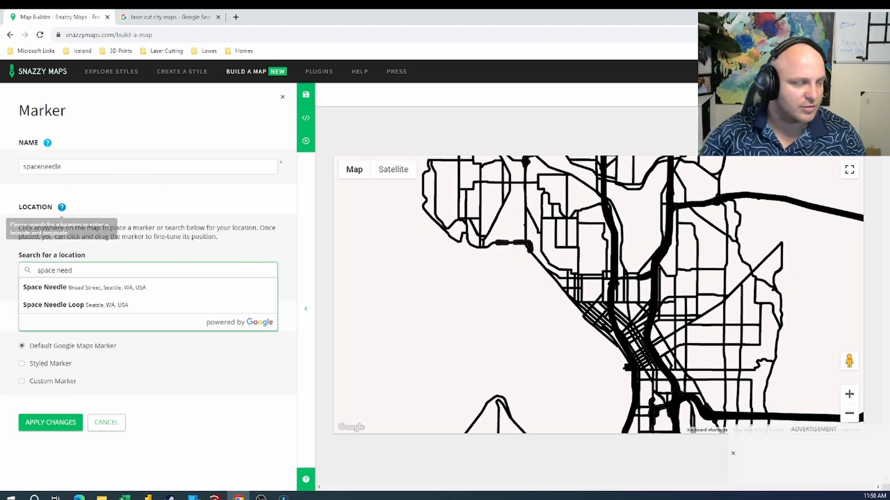
{"action": "left_click", "coordinate": [63, 287]}
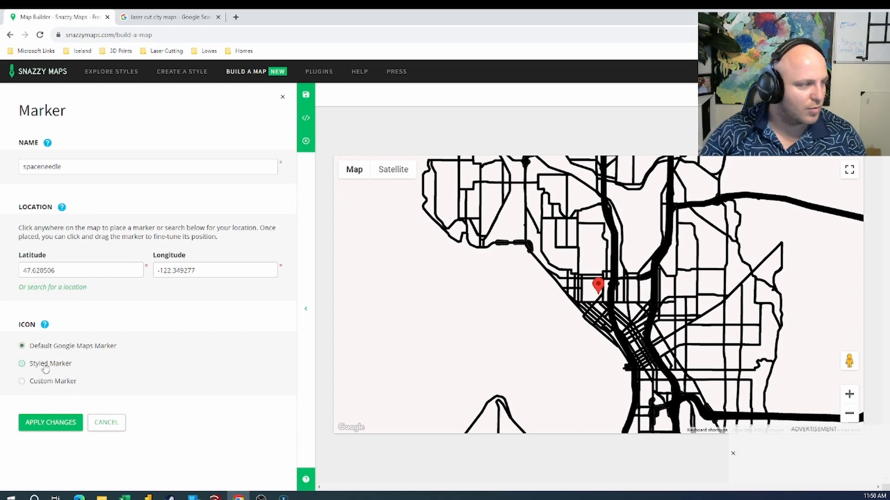
Step: Make the marker's icon a custom marker using the heart PNG image from the Downloads folder
{"action": "left_click", "coordinate": [65, 364]}
{"action": "scroll", "coordinate": [150, 387], "scroll_direction": "down", "scroll_amount": 1}
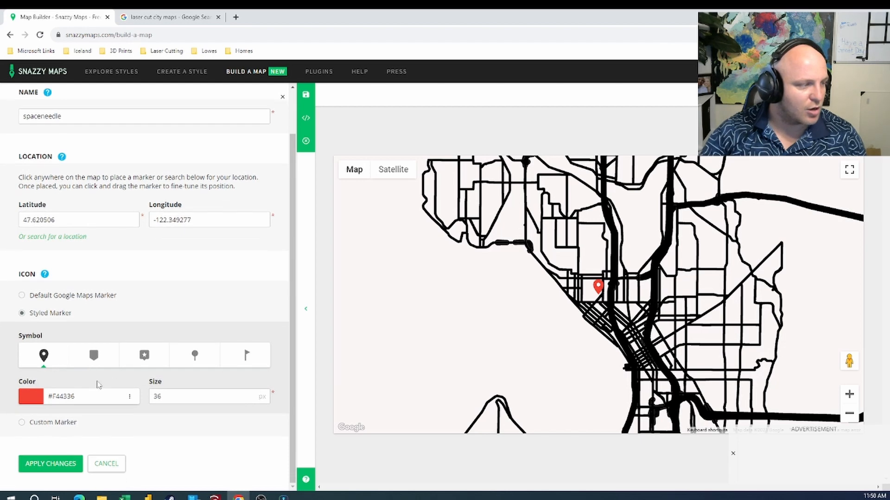
{"action": "left_click", "coordinate": [64, 421]}
{"action": "scroll", "coordinate": [147, 379], "scroll_direction": "down", "scroll_amount": 1}
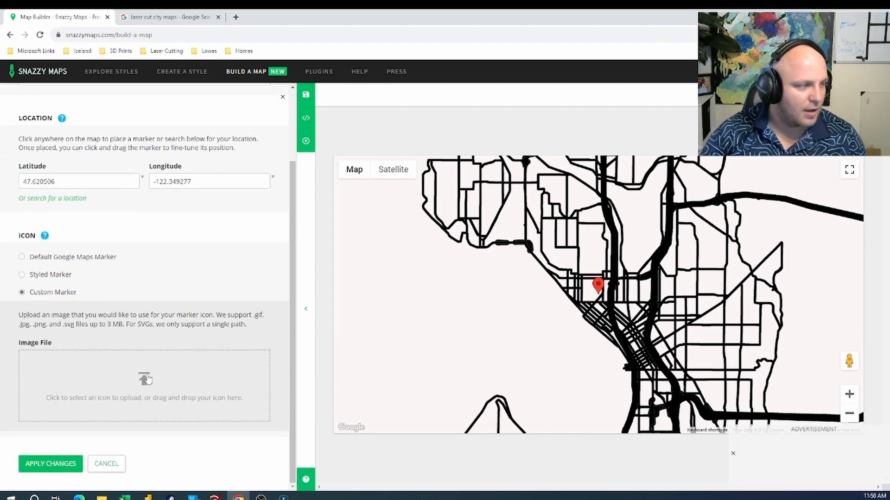
{"action": "left_click", "coordinate": [148, 379]}
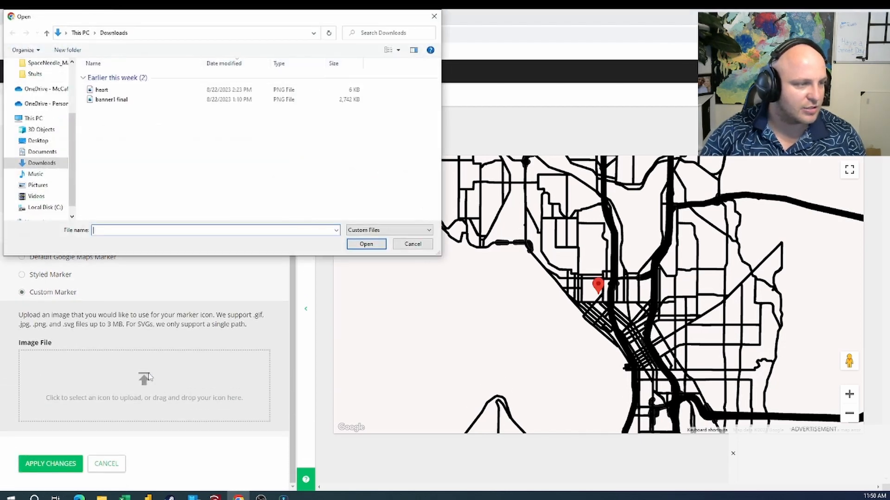
{"action": "double_click", "coordinate": [104, 91]}
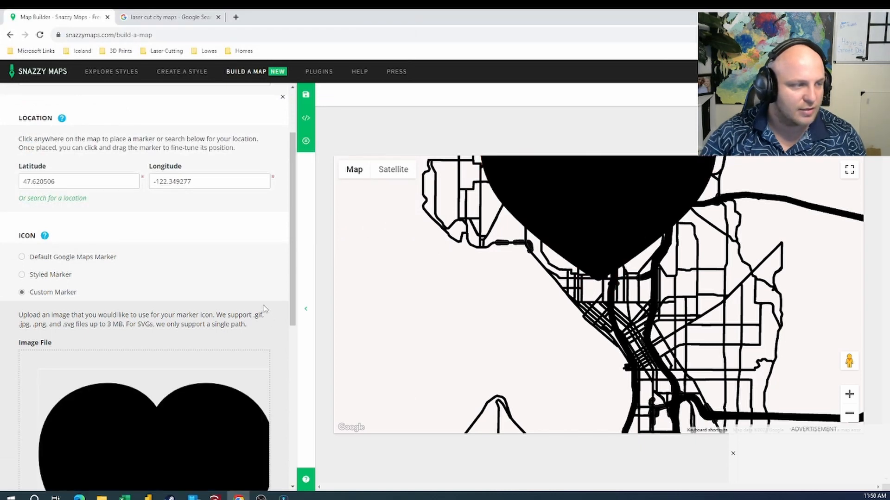
Step: Set the heart marker's width and height to 50 px each
{"action": "scroll", "coordinate": [195, 311], "scroll_direction": "down", "scroll_amount": 7}
{"action": "left_click", "coordinate": [101, 340]}
{"action": "double_click", "coordinate": [101, 341]}
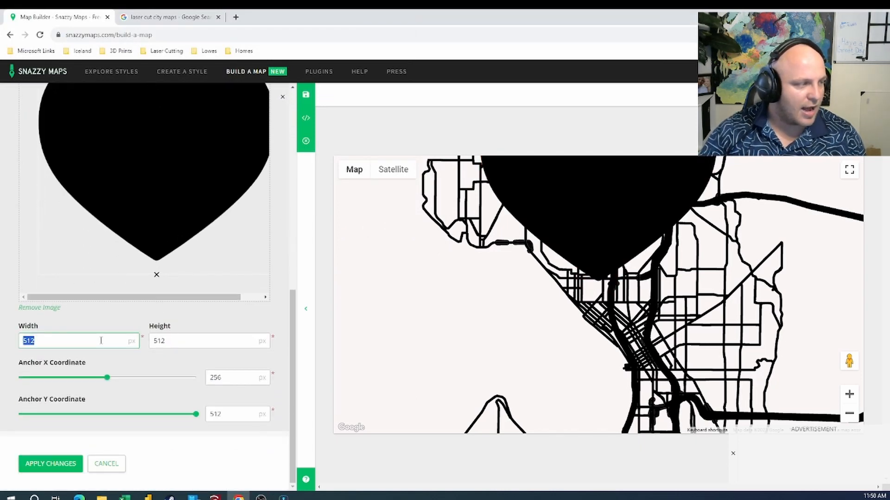
{"action": "type", "text": "50"}
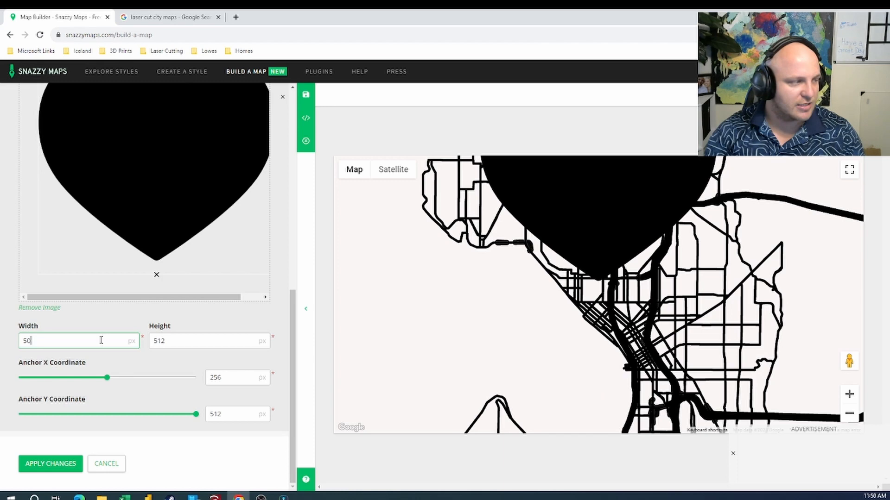
{"action": "key", "text": "Tab"}
{"action": "type", "text": "50"}
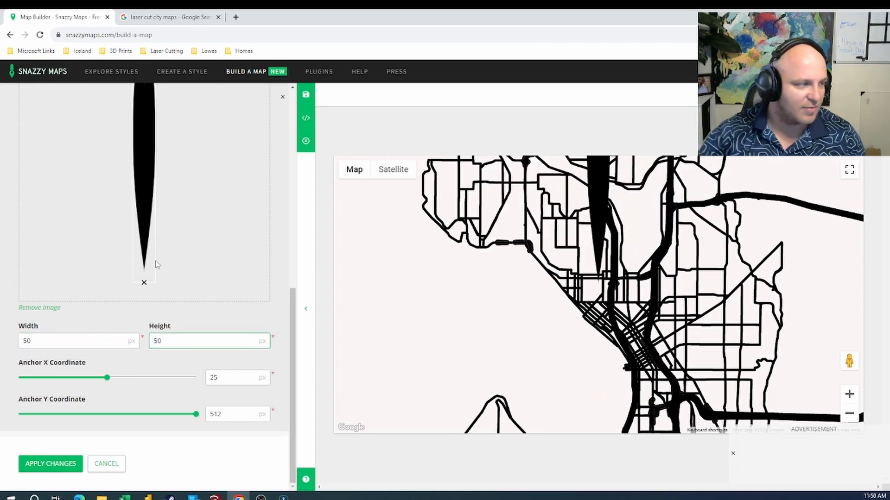
{"action": "left_click", "coordinate": [163, 364]}
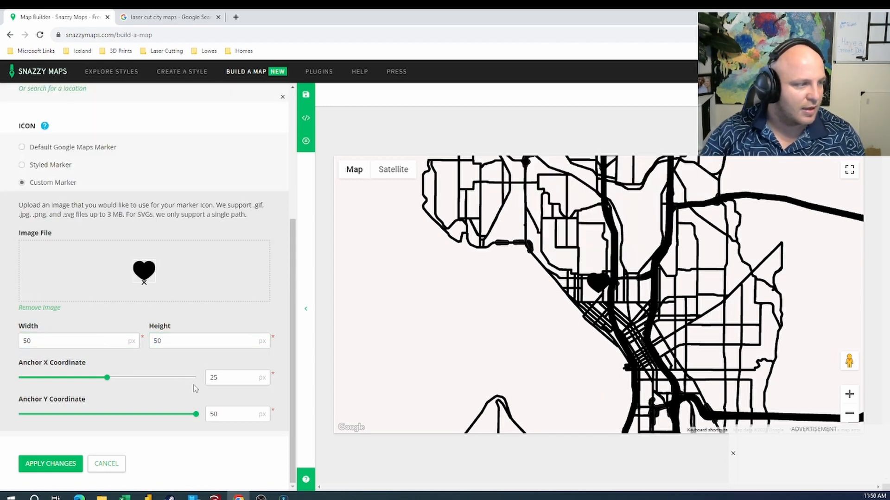
Step: Adjust the heart marker's anchor to X 39 px and Y 36 px
{"action": "left_click_drag", "start_coordinate": [107, 377], "coordinate": [132, 377]}
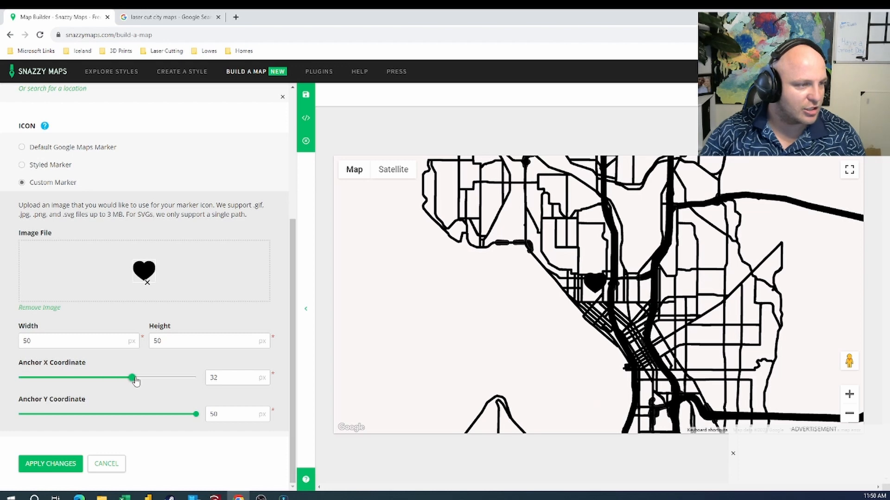
{"action": "left_click_drag", "start_coordinate": [197, 414], "coordinate": [143, 413]}
{"action": "left_click_drag", "start_coordinate": [132, 377], "coordinate": [144, 383]}
{"action": "mouse_move", "coordinate": [147, 414]}
{"action": "left_mouse_down"}
{"action": "mouse_move", "coordinate": [135, 413]}
{"action": "mouse_move", "coordinate": [149, 415]}
{"action": "left_mouse_up"}
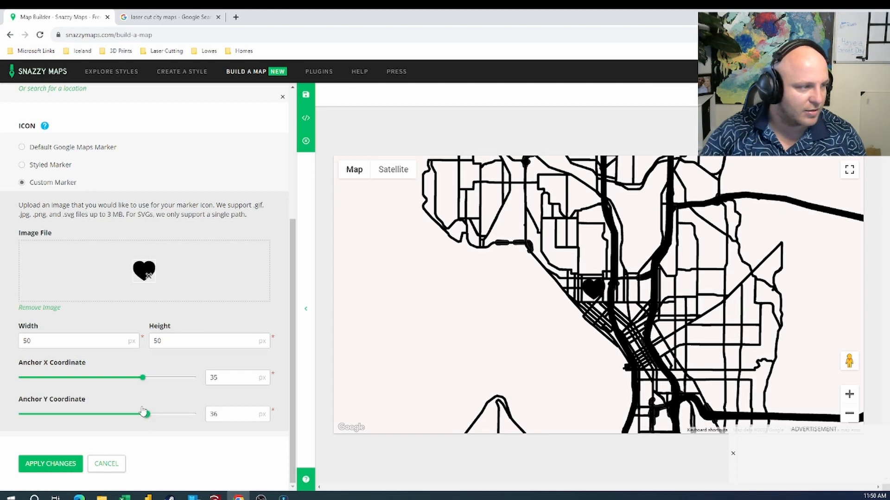
{"action": "mouse_move", "coordinate": [143, 383]}
{"action": "left_mouse_down"}
{"action": "mouse_move", "coordinate": [132, 385]}
{"action": "mouse_move", "coordinate": [152, 387]}
{"action": "left_mouse_up"}
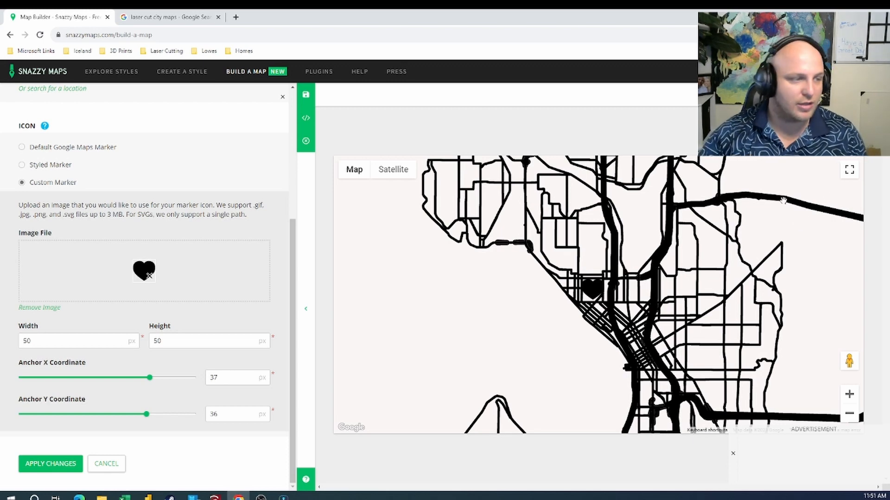
{"action": "mouse_move", "coordinate": [150, 377]}
{"action": "left_mouse_down"}
{"action": "mouse_move", "coordinate": [164, 379]}
{"action": "mouse_move", "coordinate": [157, 378]}
{"action": "left_mouse_up"}
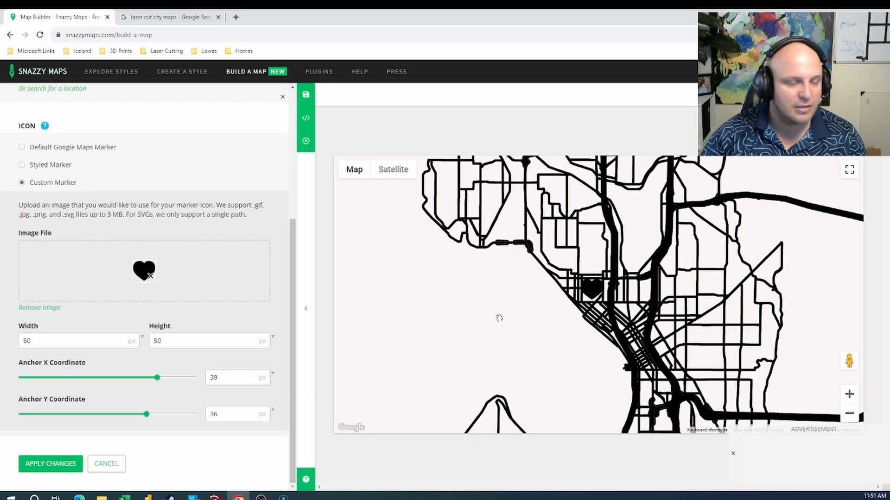
Step: Set the heart marker's anchor Y coordinate to 34 px and apply the marker changes
{"action": "left_click_drag", "start_coordinate": [146, 412], "coordinate": [139, 414]}
{"action": "mouse_move", "coordinate": [157, 379]}
{"action": "left_mouse_down"}
{"action": "mouse_move", "coordinate": [149, 379]}
{"action": "mouse_move", "coordinate": [157, 378]}
{"action": "left_mouse_up"}
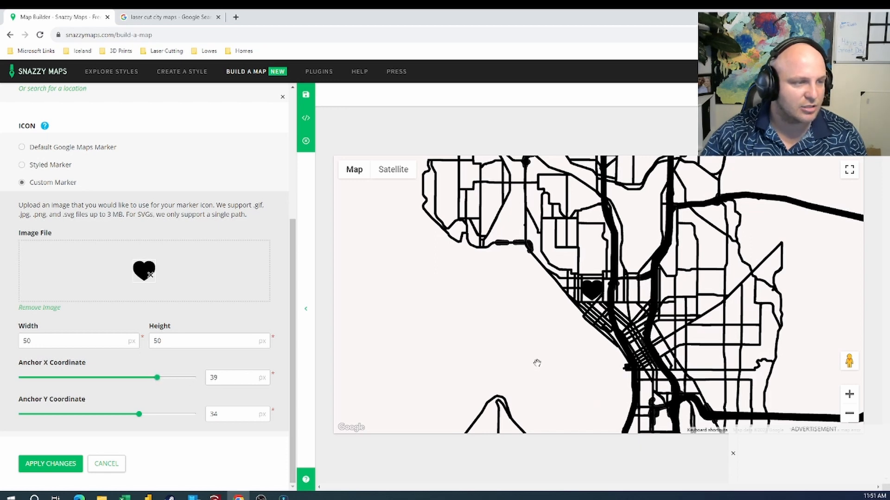
{"action": "left_click", "coordinate": [50, 464]}
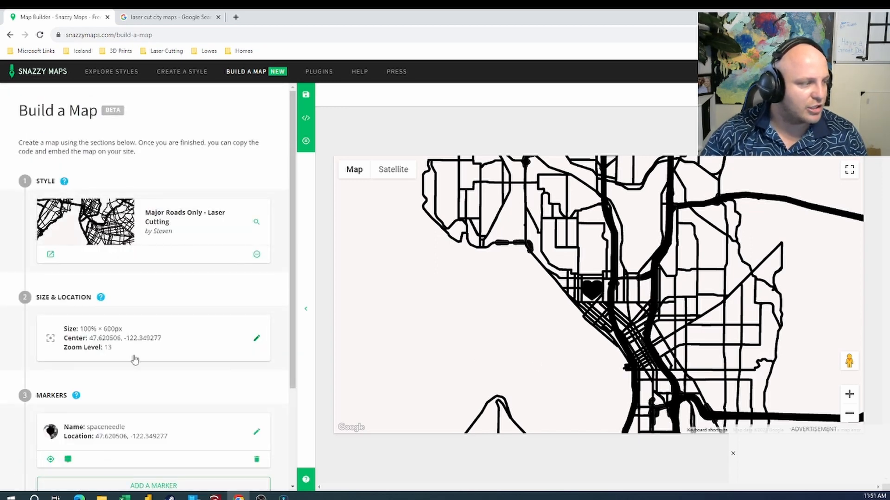
{"action": "scroll", "coordinate": [132, 371], "scroll_direction": "down", "scroll_amount": 2}
{"action": "left_click", "coordinate": [306, 94]}
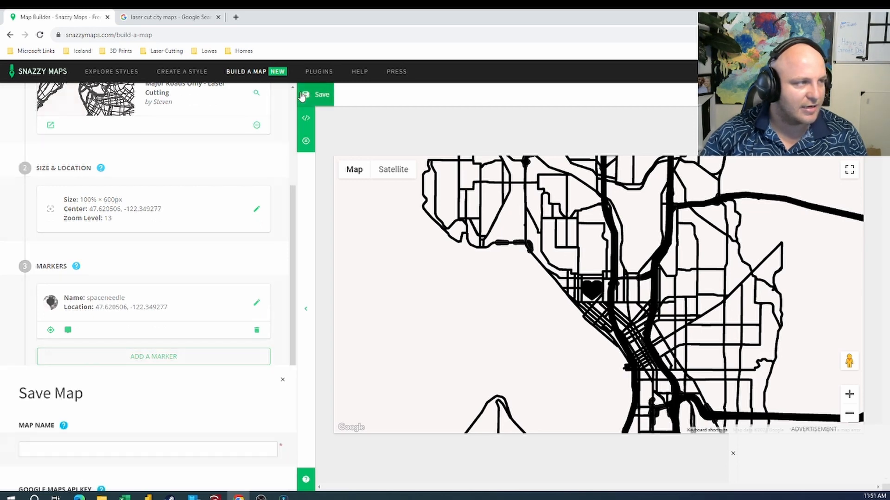
{"action": "left_click", "coordinate": [127, 170]}
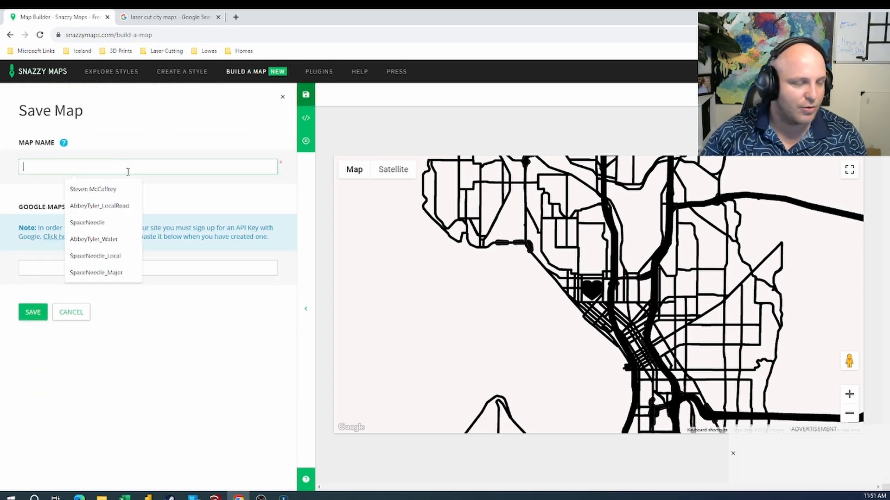
Step: Open the previously saved SpaceNeedle_Water map from the saved maps list and display it full screen
{"action": "left_click", "coordinate": [778, 71]}
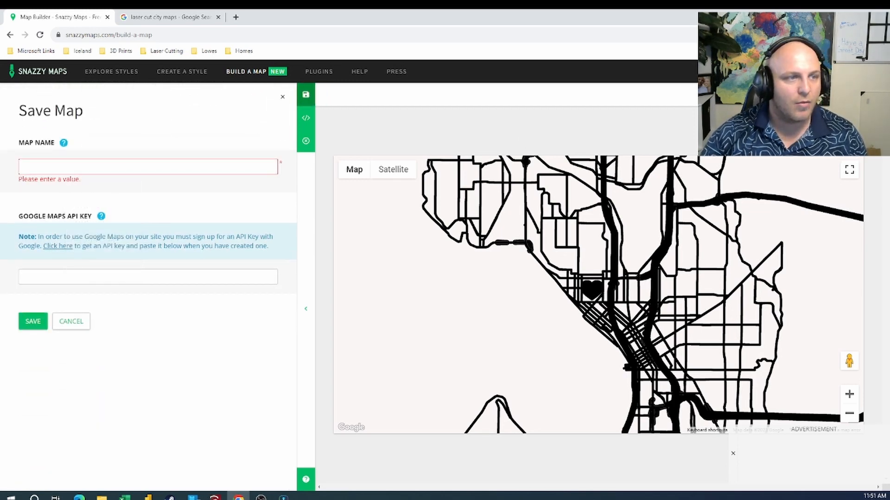
{"action": "scroll", "coordinate": [460, 243], "scroll_direction": "down", "scroll_amount": 15}
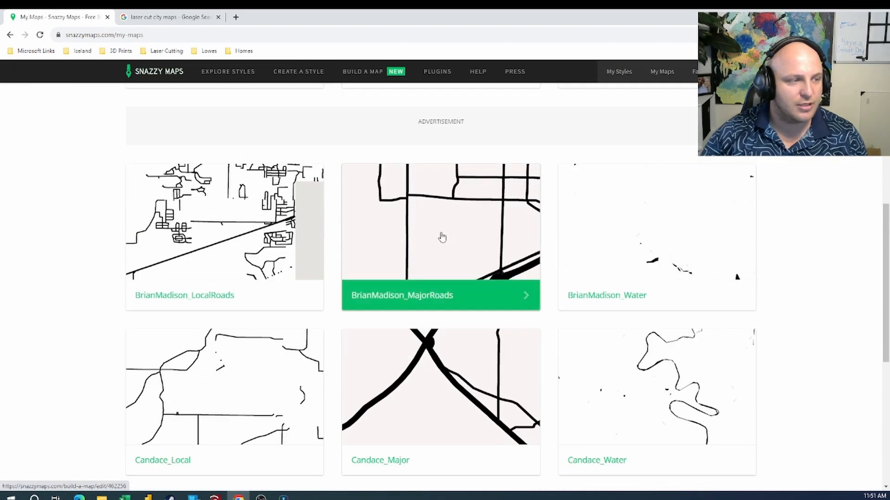
{"action": "left_click", "coordinate": [455, 192]}
{"action": "scroll", "coordinate": [398, 249], "scroll_direction": "down", "scroll_amount": 9}
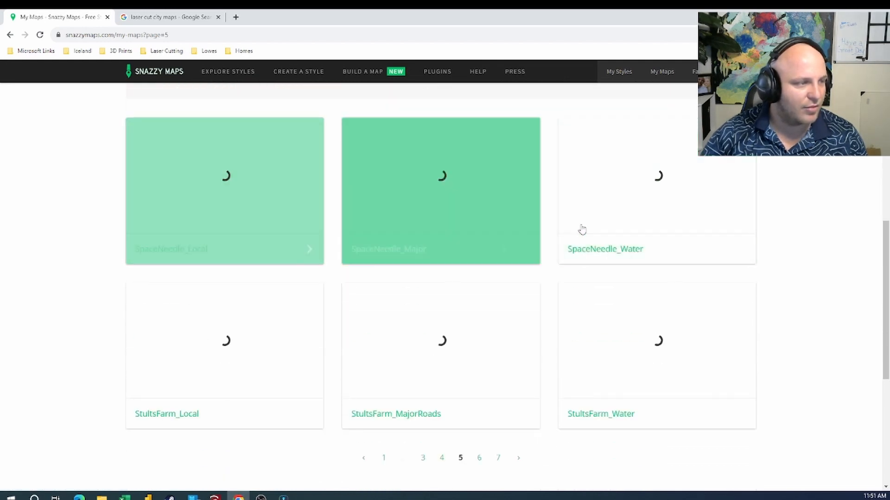
{"action": "left_click", "coordinate": [582, 230]}
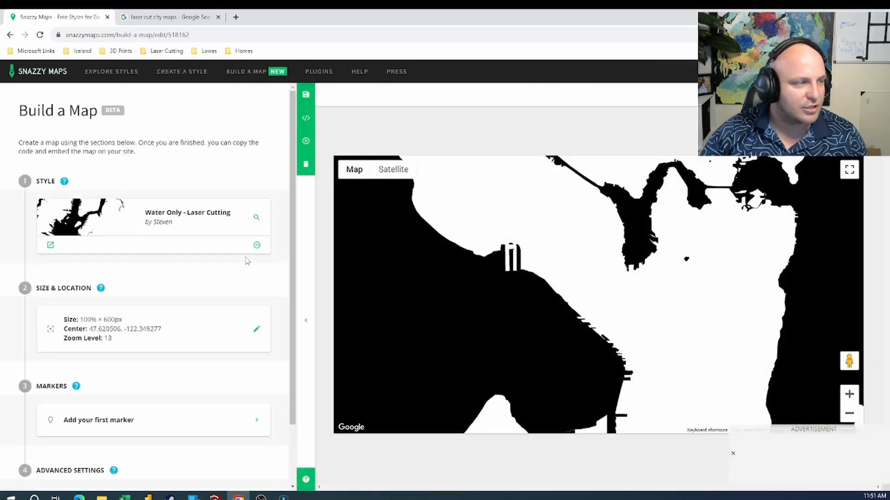
{"action": "left_click", "coordinate": [849, 171]}
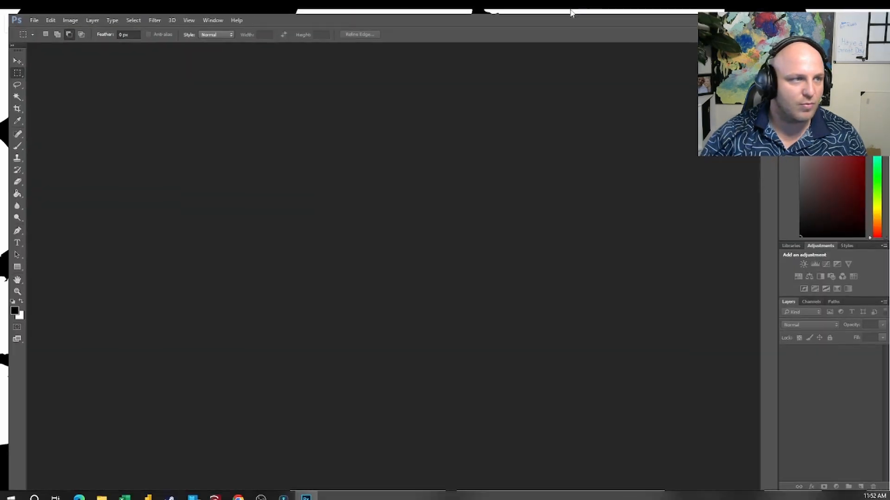
Step: In Photoshop, create a clipboard-sized document of 5760 × 1090 pixels and paste the water map screenshot into it
{"action": "left_click", "coordinate": [26, 15]}
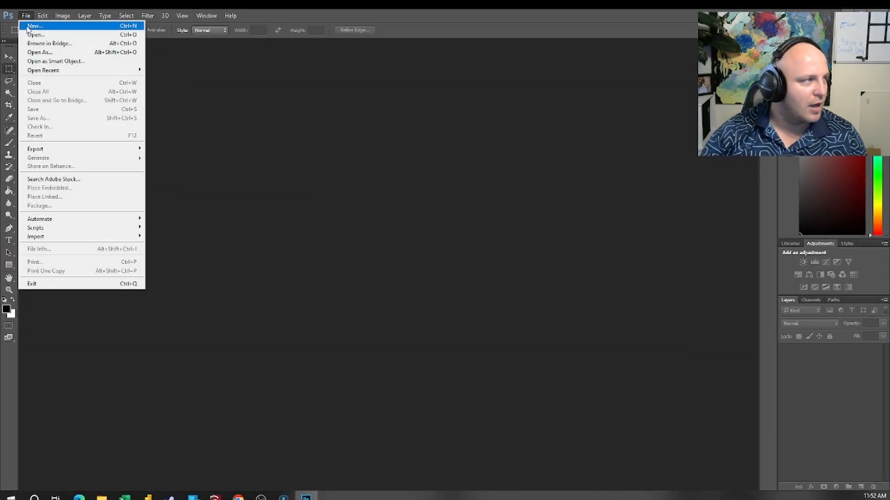
{"action": "left_click", "coordinate": [29, 24]}
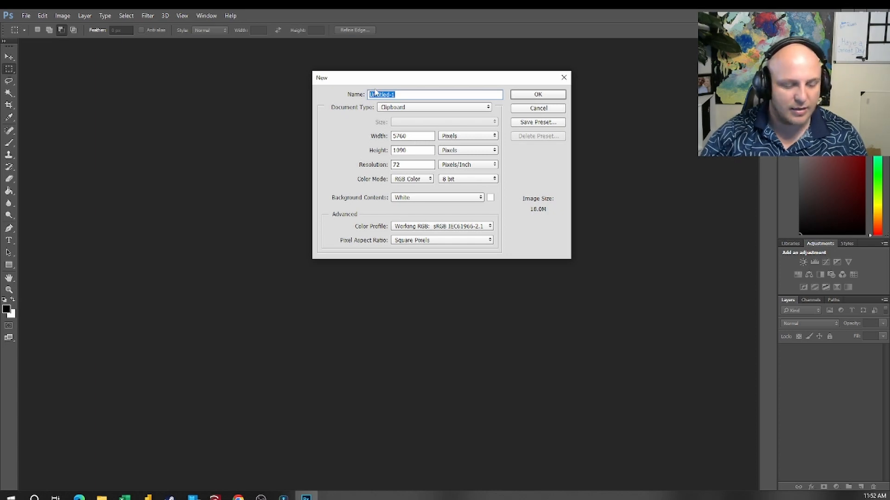
{"action": "left_click", "coordinate": [551, 95]}
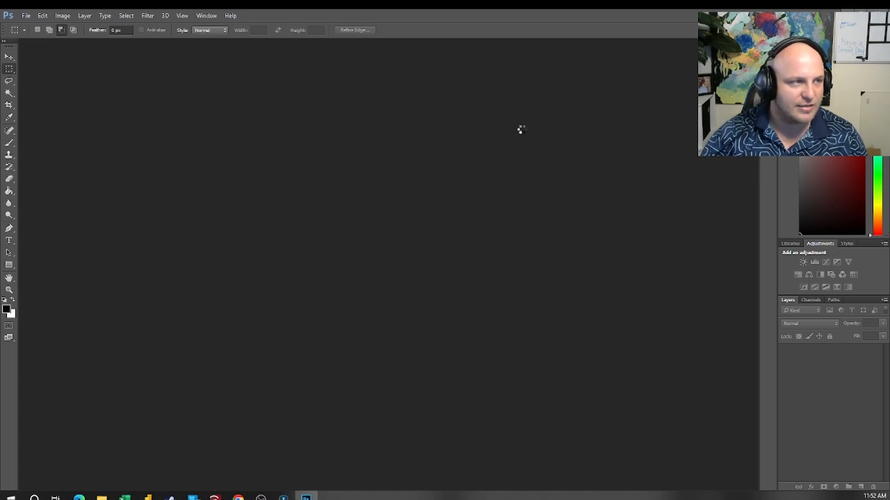
{"action": "key", "text": "ctrl+v"}
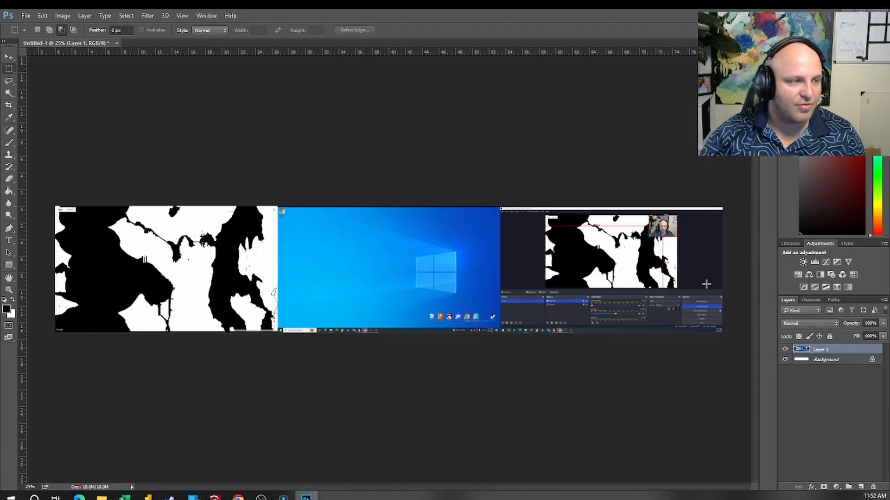
Step: Return to the browser and display the saved SpaceNeedle_Major map full screen for a screenshot
{"action": "left_click_drag", "start_coordinate": [447, 17], "coordinate": [889, 21]}
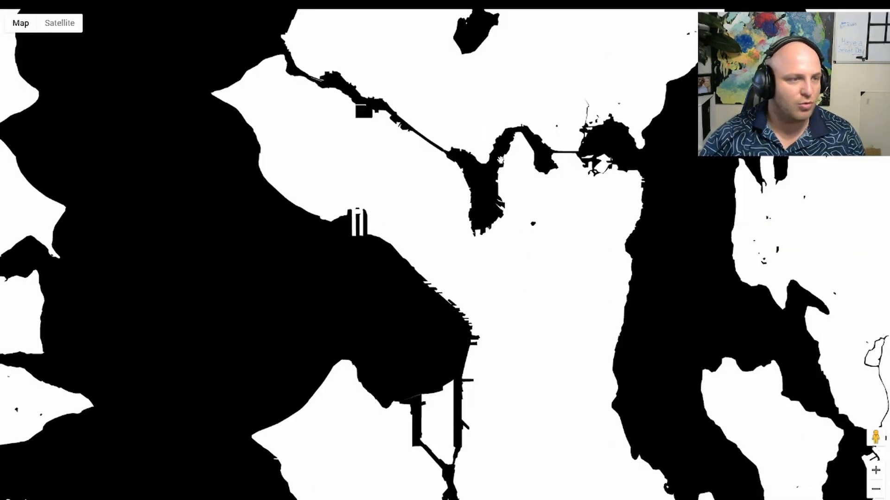
{"action": "left_click", "coordinate": [445, 38]}
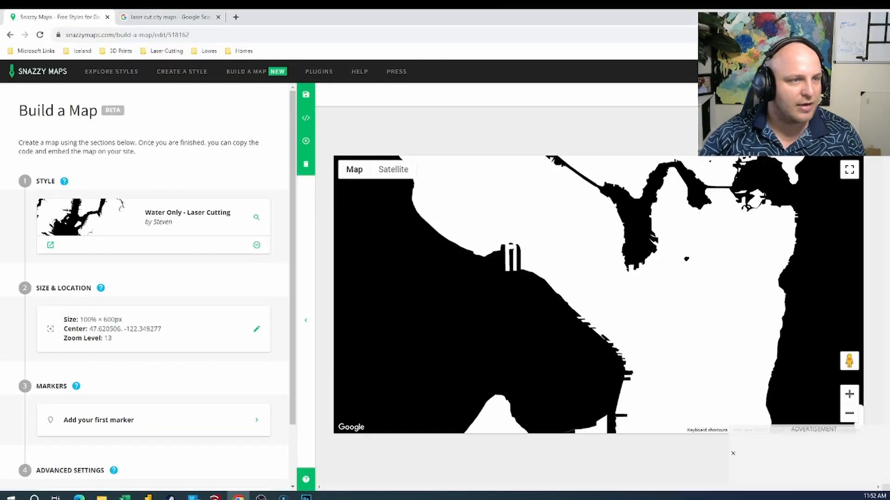
{"action": "left_click", "coordinate": [10, 35]}
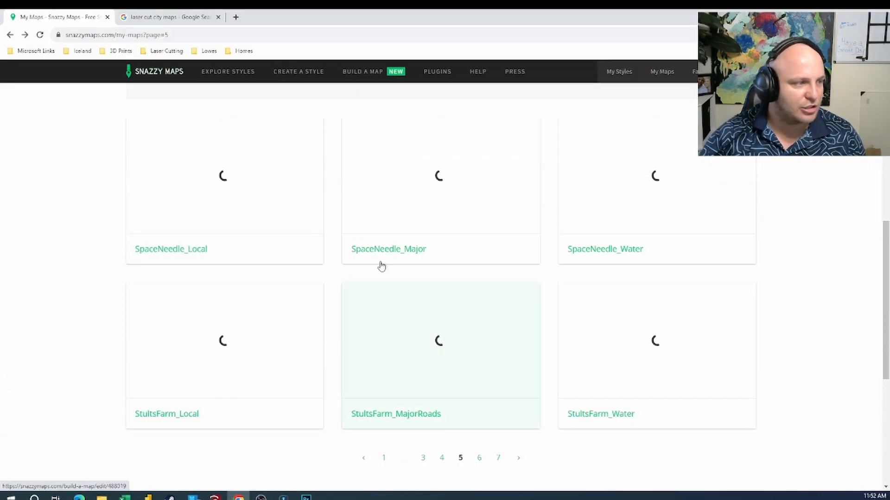
{"action": "left_click", "coordinate": [441, 244]}
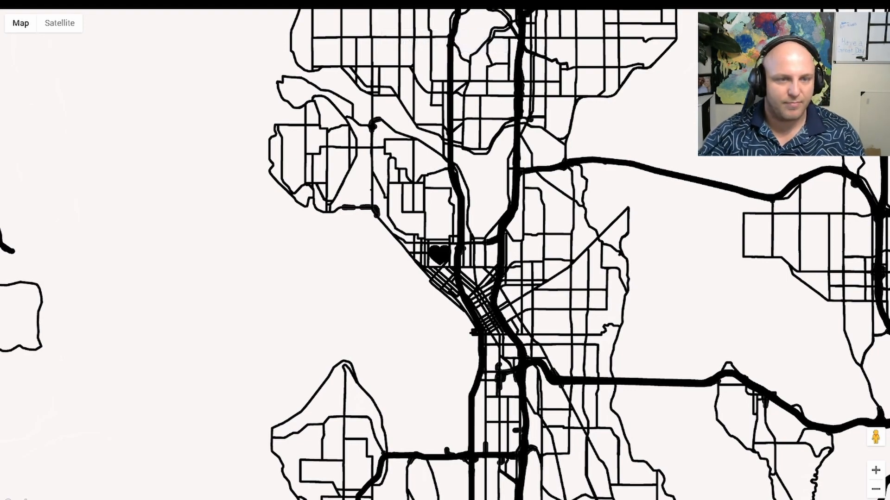
{"action": "key", "text": "Escape"}
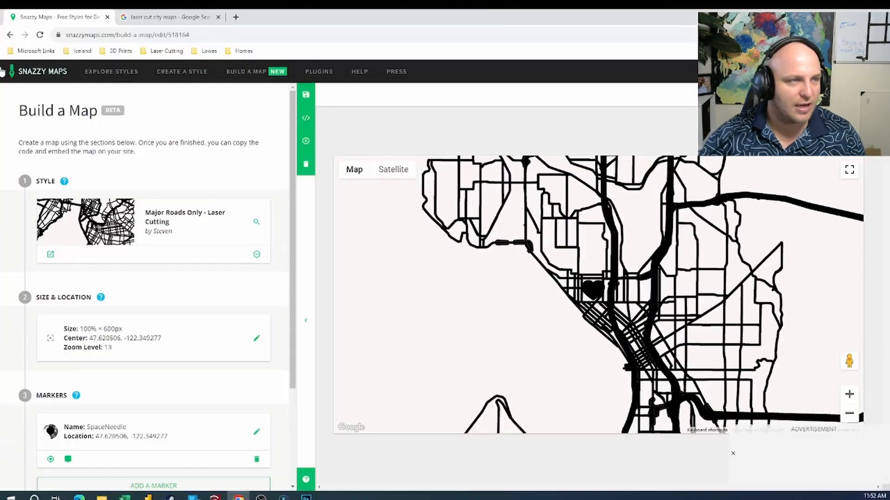
Step: Open the saved SpaceNeedle_Local map and display it full screen for a screenshot
{"action": "left_click", "coordinate": [10, 34]}
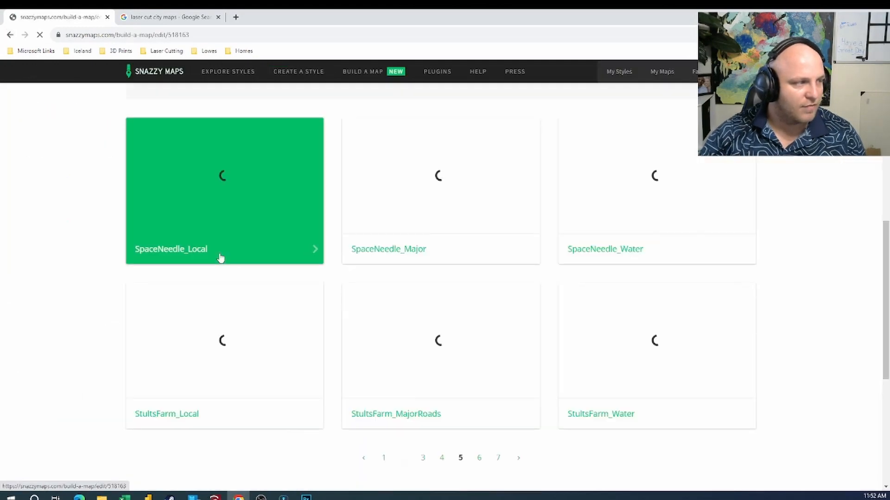
{"action": "left_click", "coordinate": [219, 257]}
{"action": "left_click", "coordinate": [849, 170]}
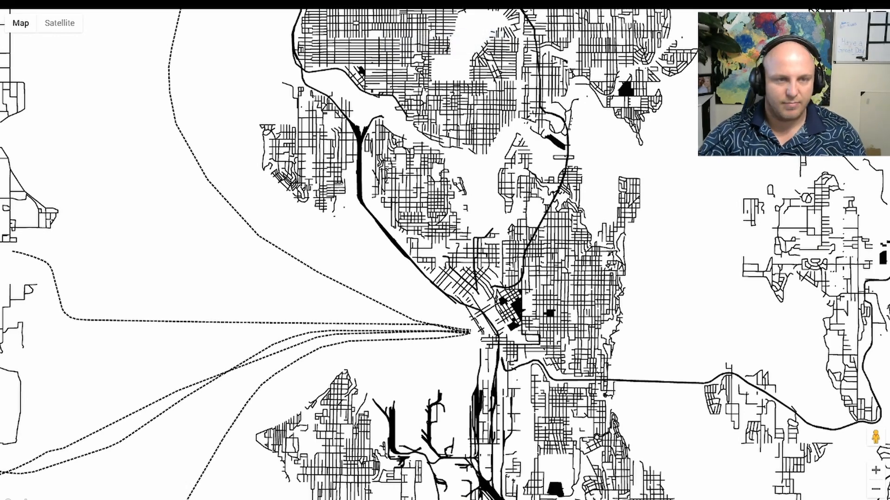
Step: Add the local-road screenshot to the Photoshop document as a new layer, and compare the maps by hiding and reshowing the top two layers
{"action": "key", "text": "alt+Tab"}
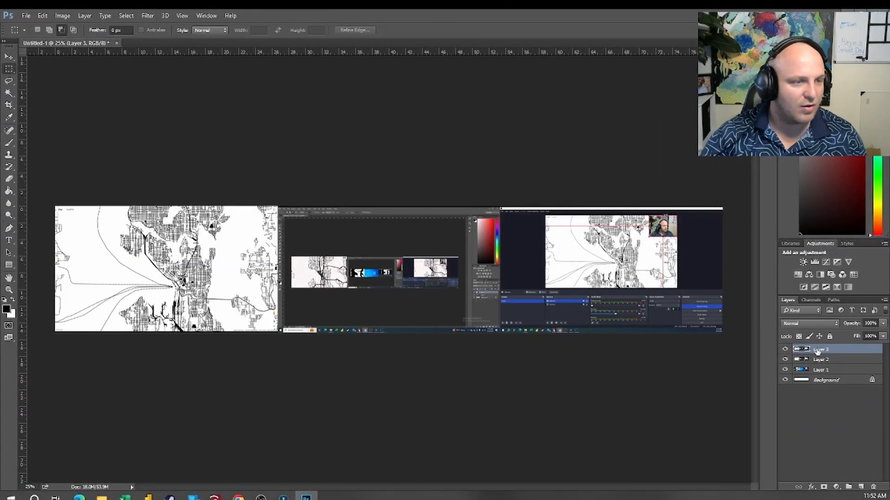
{"action": "left_click", "coordinate": [784, 349]}
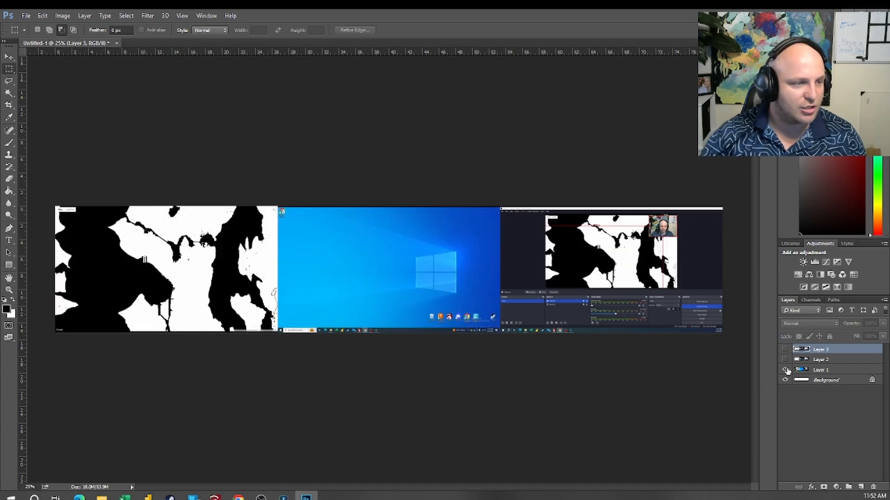
{"action": "left_click_drag", "start_coordinate": [785, 360], "coordinate": [784, 349]}
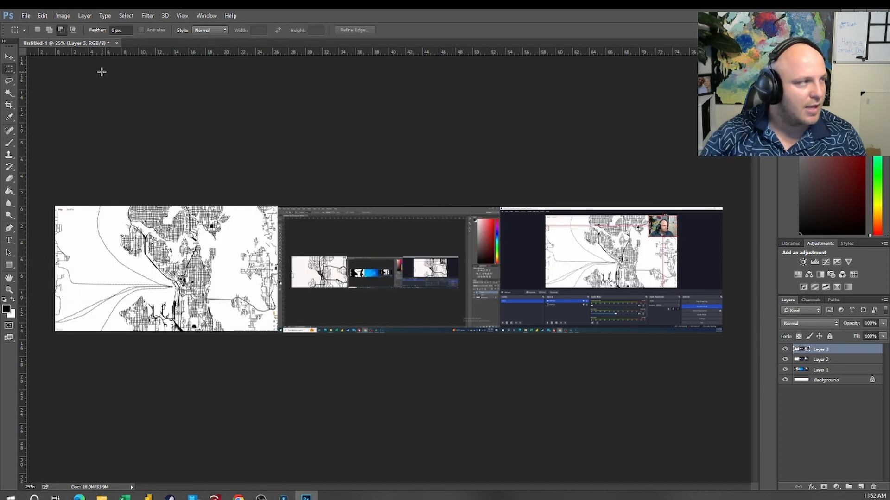
Step: Create a new white document 11 inches wide and 14 inches high at 72 pixels/inch
{"action": "left_click", "coordinate": [26, 16]}
{"action": "left_click", "coordinate": [37, 26]}
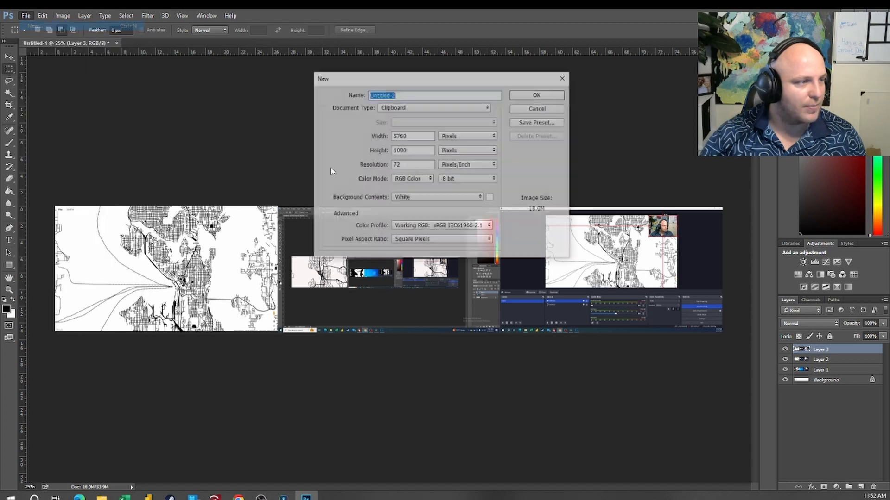
{"action": "left_click", "coordinate": [449, 150]}
{"action": "left_click", "coordinate": [449, 166]}
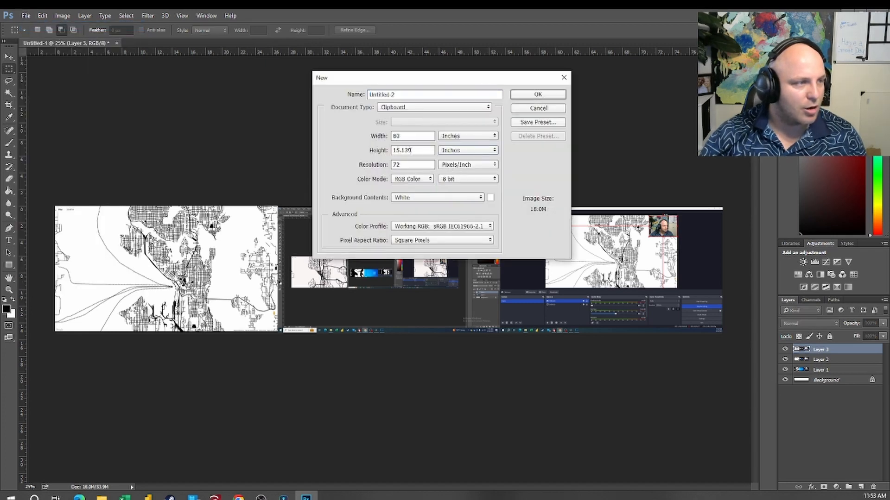
{"action": "left_click_drag", "start_coordinate": [419, 152], "coordinate": [343, 145]}
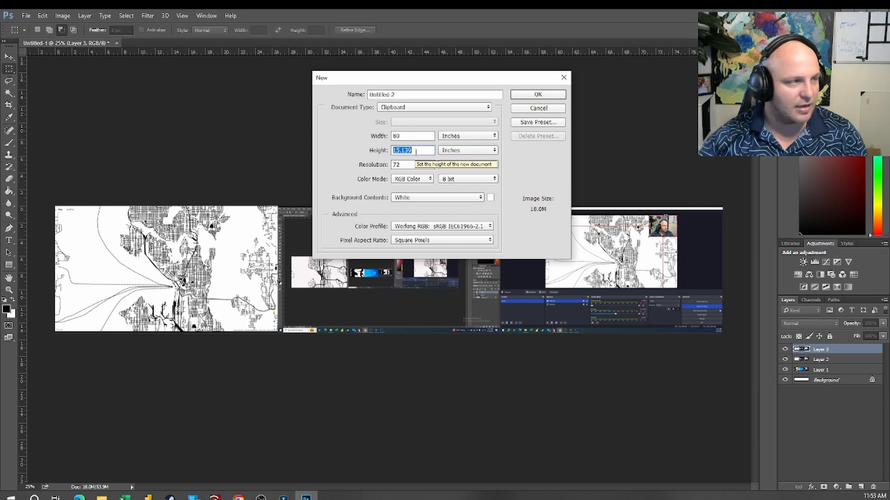
{"action": "type", "text": "14"}
{"action": "left_click", "coordinate": [399, 139]}
{"action": "type", "text": "11"}
{"action": "left_click", "coordinate": [547, 96]}
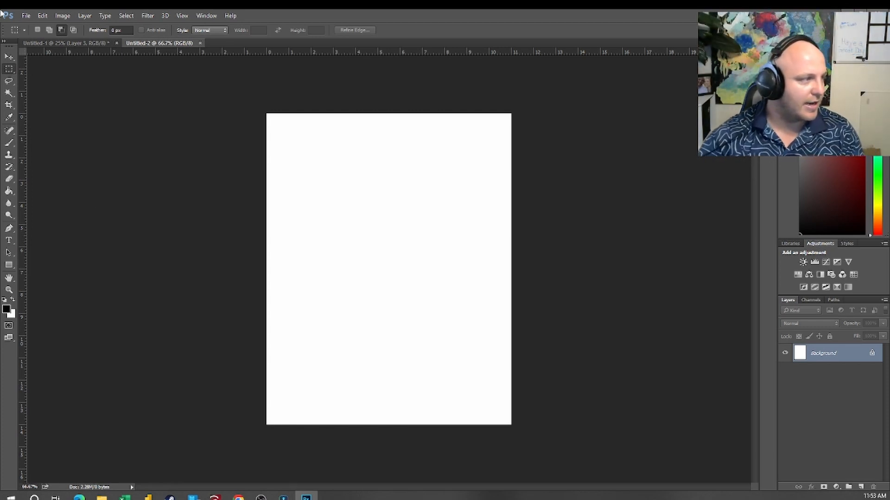
Step: Create a black rectangle 0.5 in wide and 14 in high and place it flush along the canvas's left edge
{"action": "left_click", "coordinate": [9, 264]}
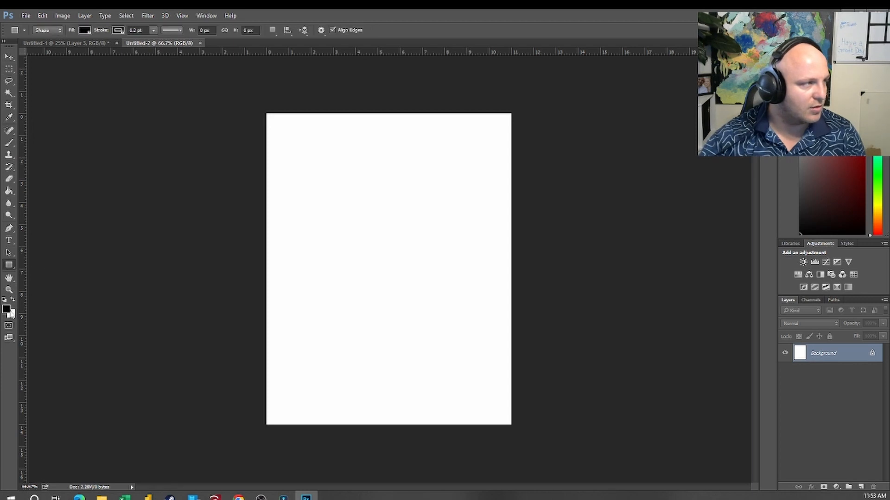
{"action": "left_click", "coordinate": [310, 175]}
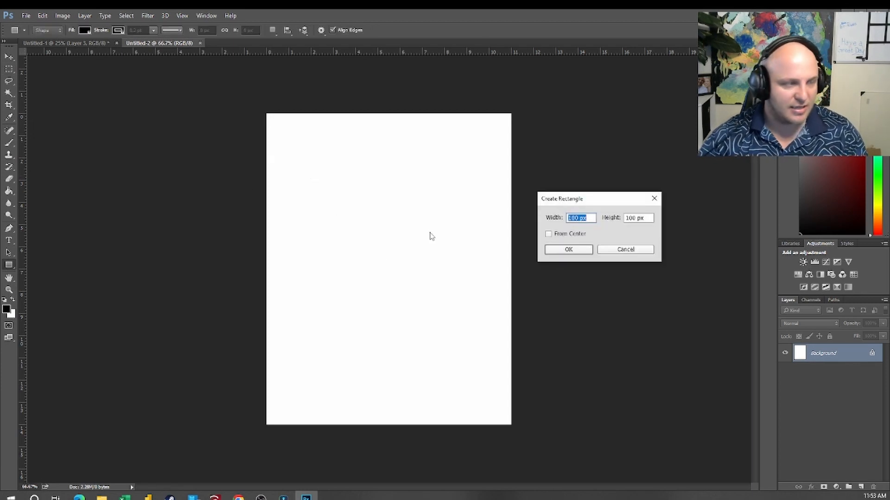
{"action": "type", "text": "0.5 in"}
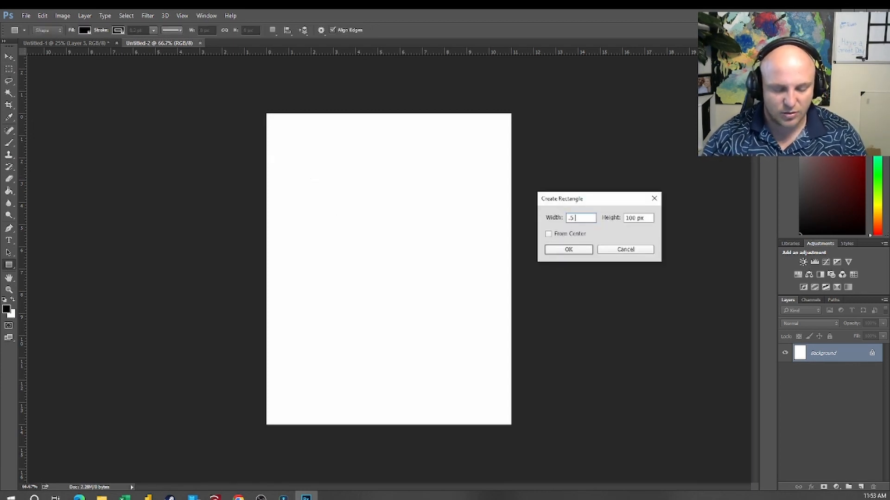
{"action": "key", "text": "Tab"}
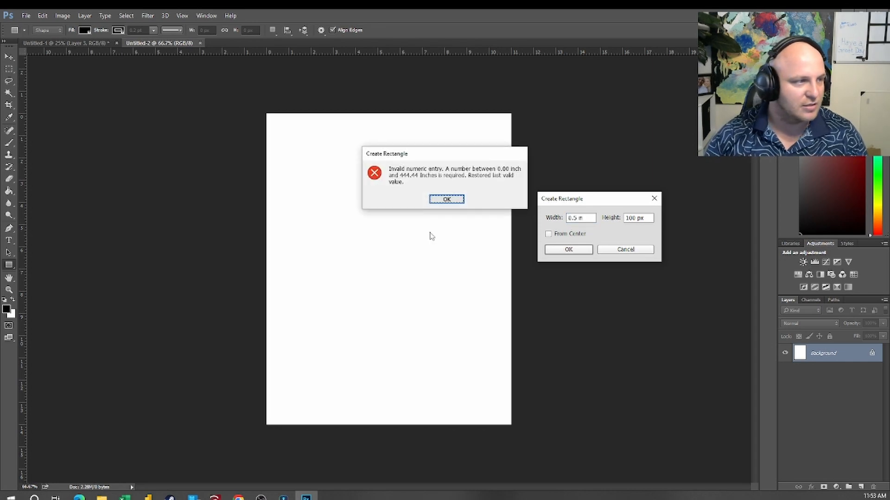
{"action": "key", "text": "Return"}
{"action": "key", "text": "Tab"}
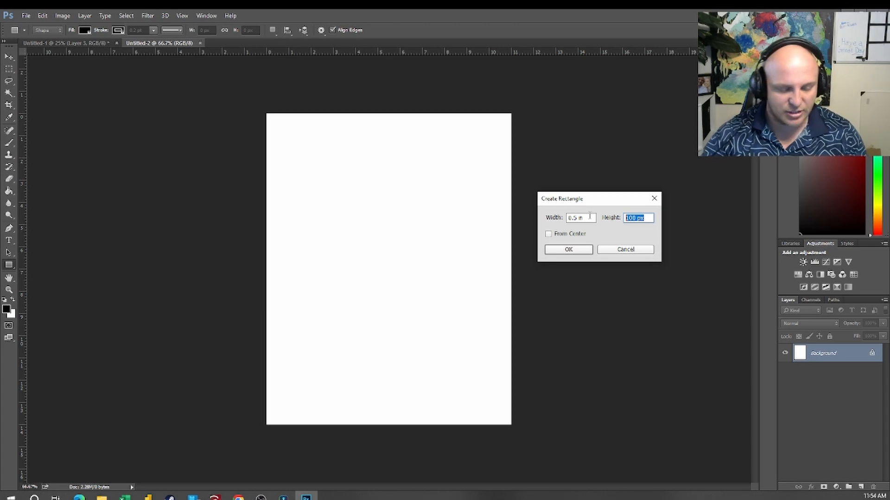
{"action": "type", "text": "14in"}
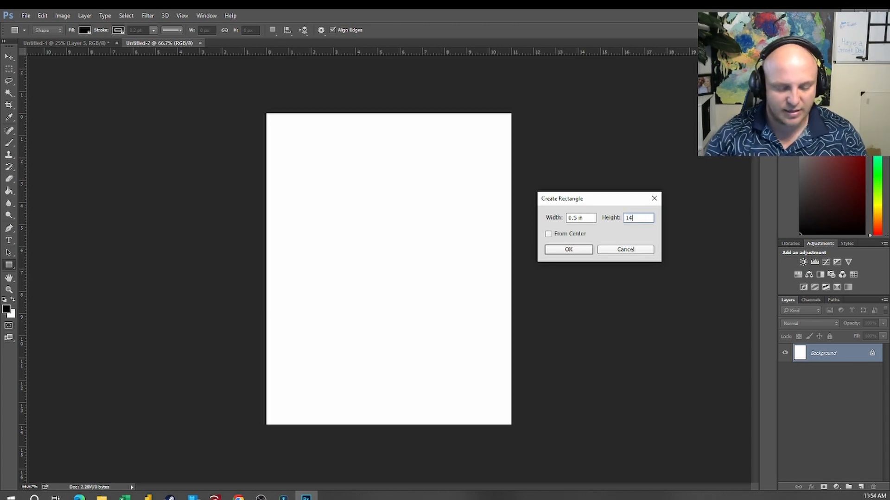
{"action": "left_click", "coordinate": [586, 250]}
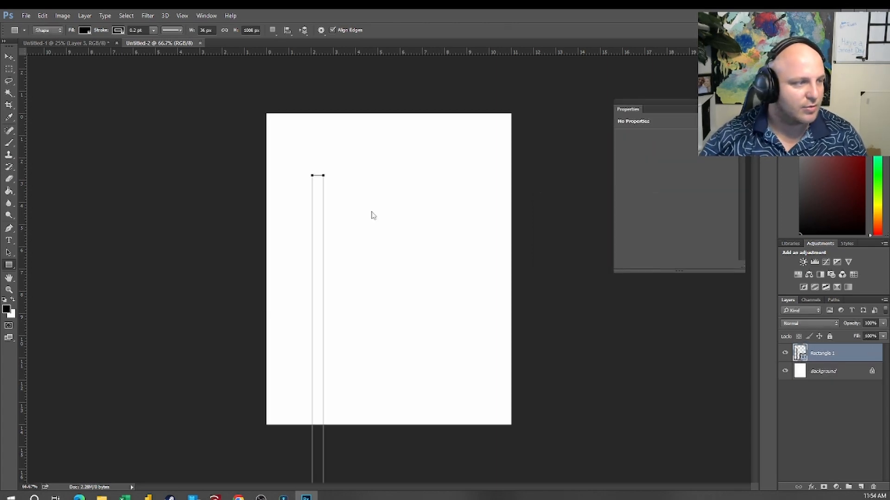
{"action": "left_click", "coordinate": [9, 56]}
{"action": "left_click_drag", "start_coordinate": [288, 232], "coordinate": [242, 168]}
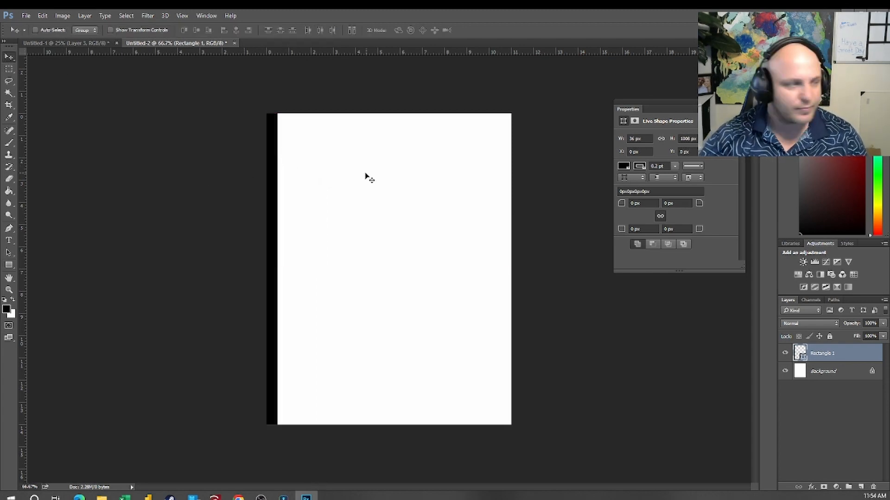
Step: Duplicate the left black bar flush along the canvas's right edge, and add an 11 in wide, 0.5 in high black rectangle along the top edge
{"action": "left_click_drag", "start_coordinate": [837, 355], "coordinate": [861, 486]}
{"action": "left_click_drag", "start_coordinate": [296, 271], "coordinate": [526, 276]}
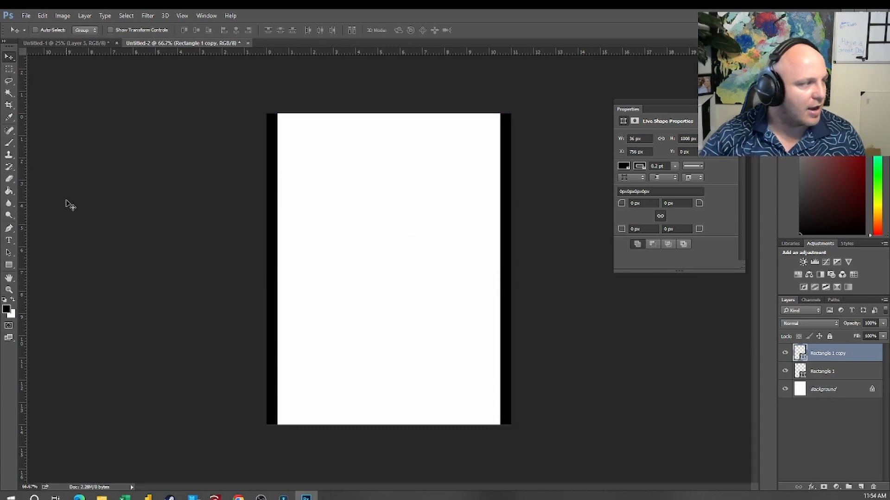
{"action": "left_click", "coordinate": [9, 265]}
{"action": "left_click", "coordinate": [355, 235]}
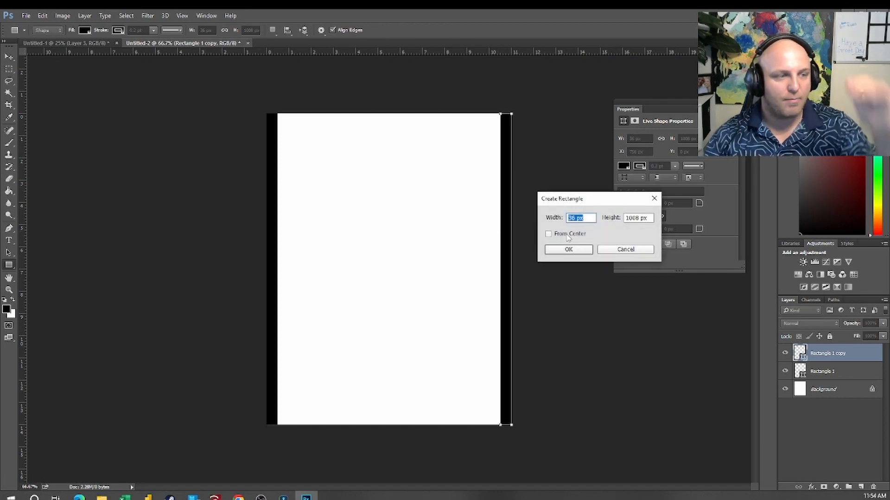
{"action": "type", "text": "11"}
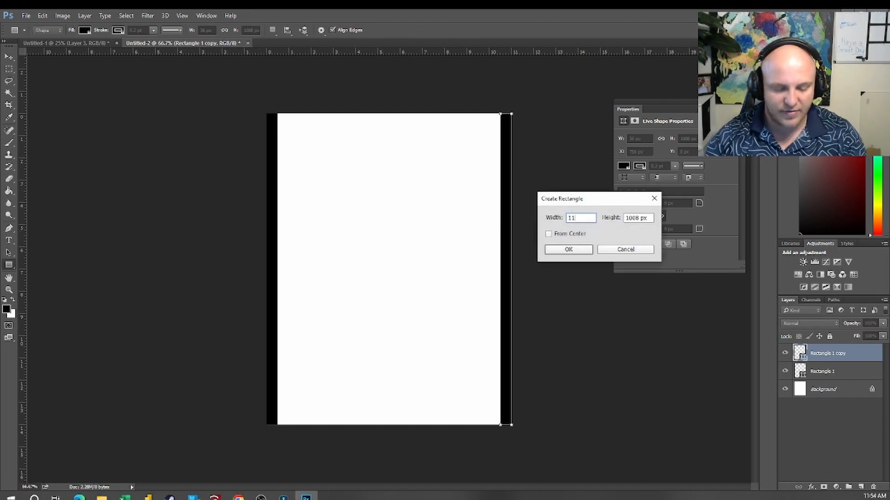
{"action": "type", "text": " in"}
{"action": "key", "text": "Tab"}
{"action": "type", "text": ".5"}
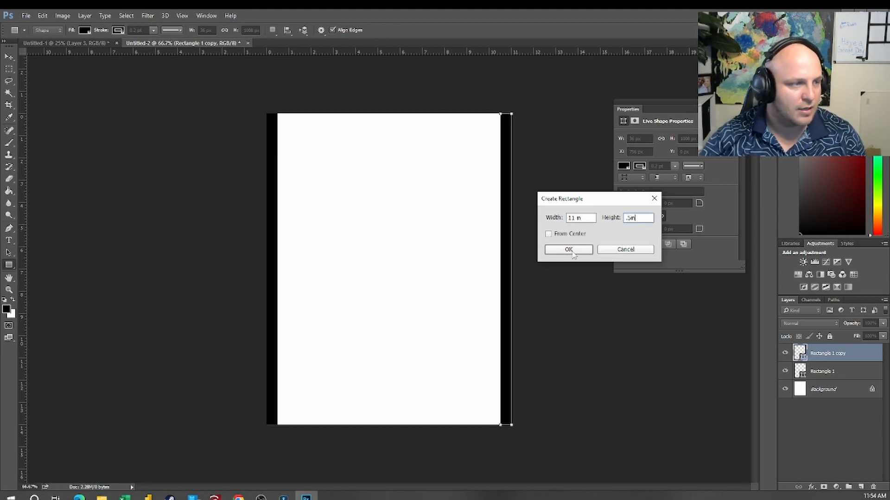
{"action": "left_click", "coordinate": [572, 252]}
{"action": "left_click", "coordinate": [8, 55]}
{"action": "left_click_drag", "start_coordinate": [391, 251], "coordinate": [307, 132]}
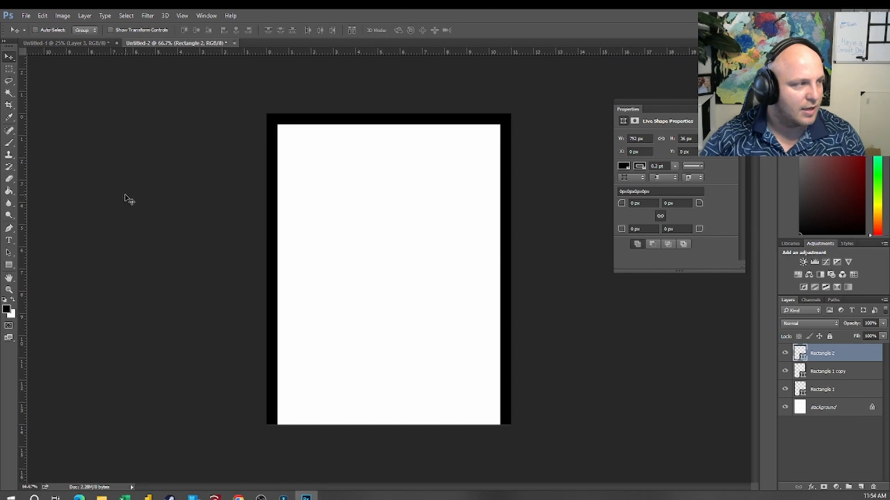
Step: Create a black rectangle 11 in wide and 2 in high and place it flush along the canvas's bottom edge
{"action": "left_click", "coordinate": [9, 265]}
{"action": "left_click", "coordinate": [319, 286]}
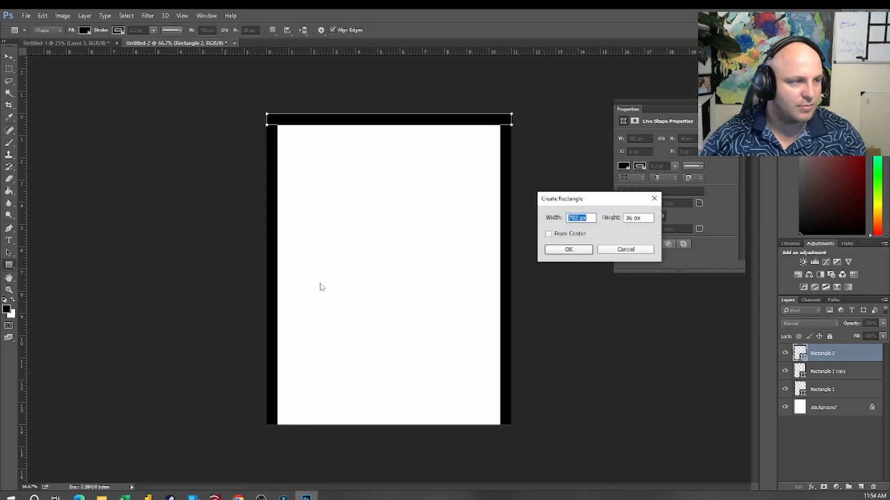
{"action": "type", "text": "11"}
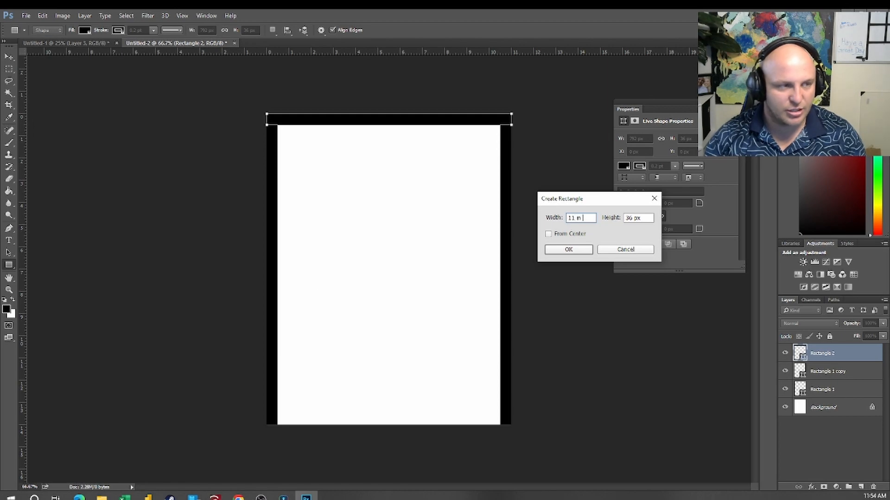
{"action": "key", "text": "Return"}
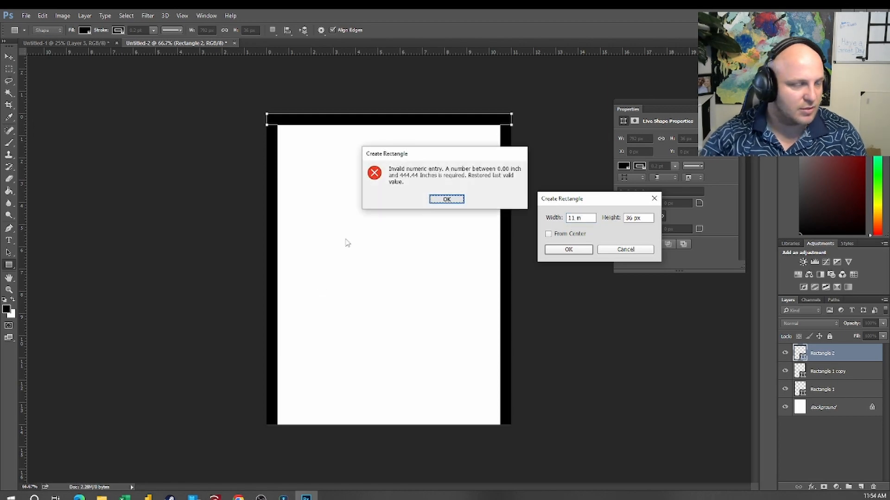
{"action": "left_click", "coordinate": [446, 199]}
{"action": "left_click", "coordinate": [650, 219]}
{"action": "left_click_drag", "start_coordinate": [650, 219], "coordinate": [593, 216]}
{"action": "type", "text": "2IN"}
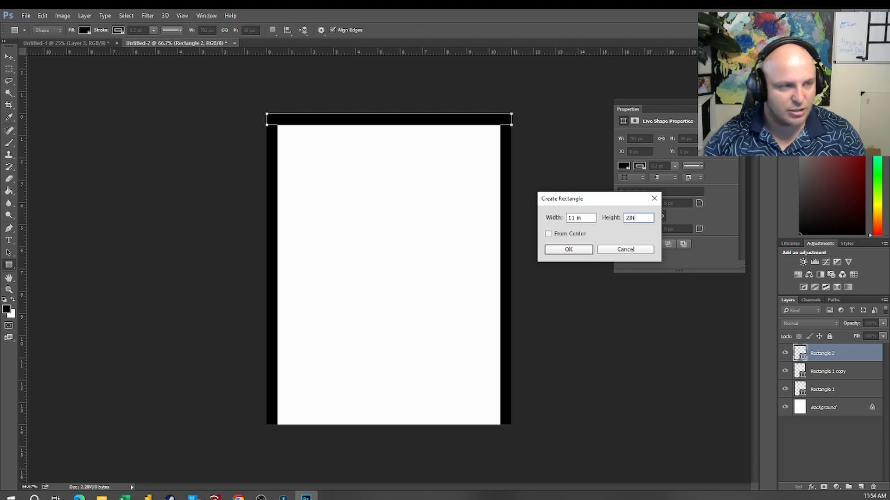
{"action": "left_click", "coordinate": [574, 249]}
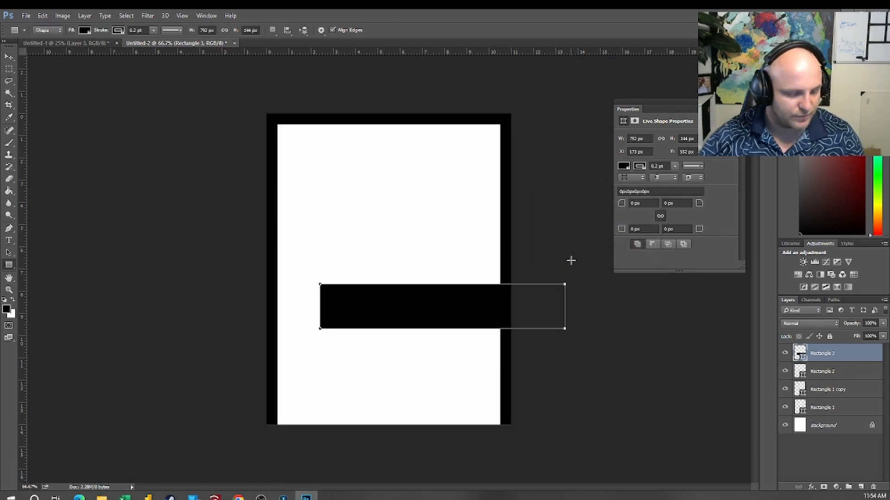
{"action": "left_click", "coordinate": [8, 57]}
{"action": "left_click_drag", "start_coordinate": [393, 290], "coordinate": [342, 386]}
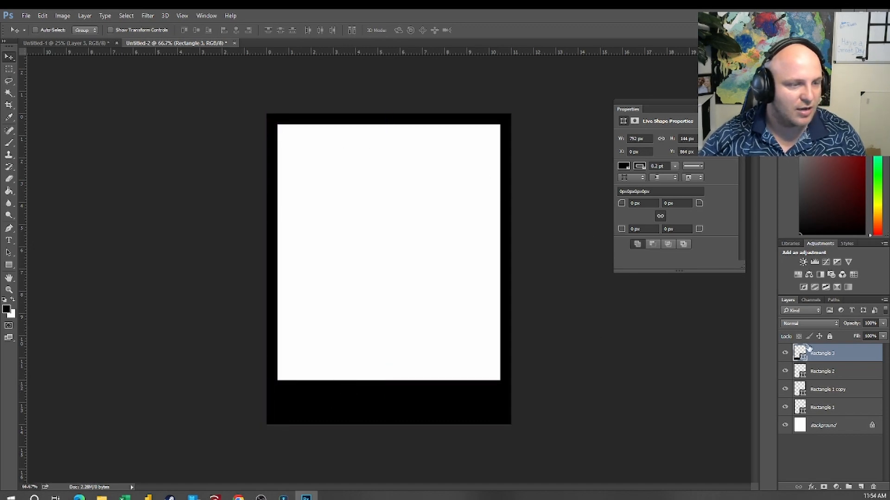
Step: Convert the white Background into a regular layer and delete it so only the black border rectangles remain
{"action": "double_click", "coordinate": [829, 426]}
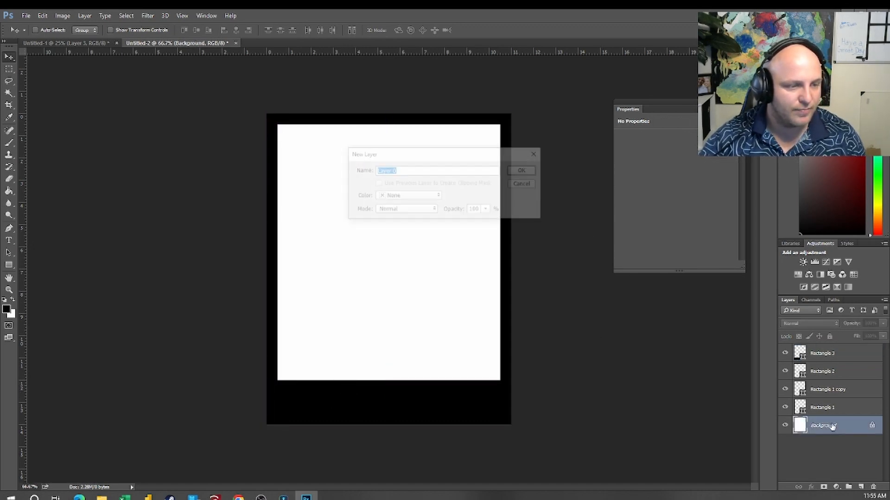
{"action": "left_click", "coordinate": [524, 171]}
{"action": "left_click_drag", "start_coordinate": [847, 425], "coordinate": [873, 487]}
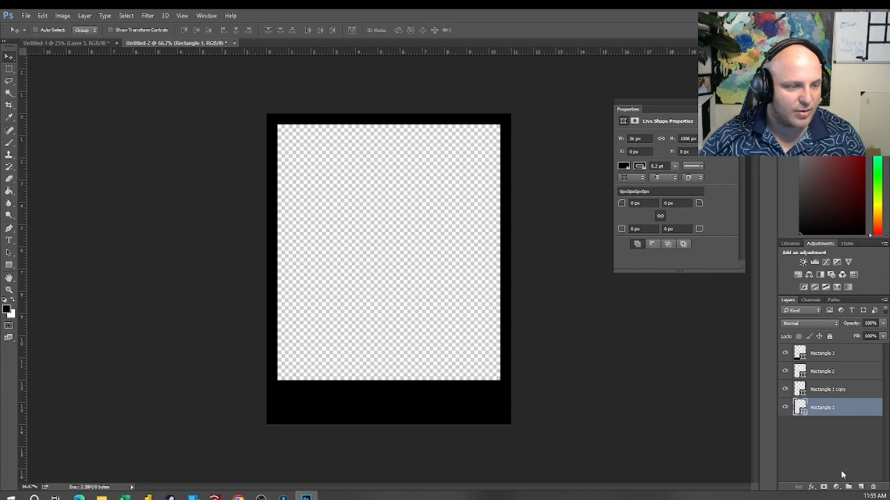
Step: Create a layer group named FRAME and move the Rectangle 1 layer into it
{"action": "left_click", "coordinate": [849, 488]}
{"action": "double_click", "coordinate": [819, 404]}
{"action": "type", "text": "Re"}
{"action": "key", "text": "Return"}
{"action": "left_click", "coordinate": [822, 418]}
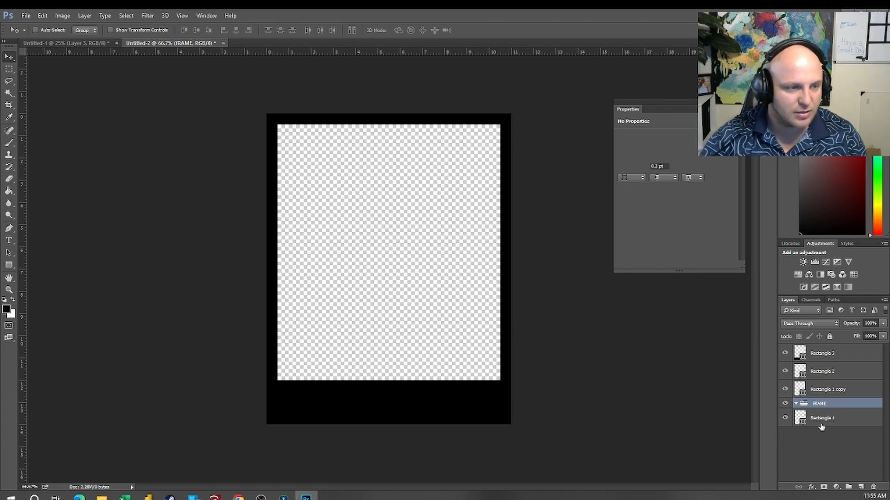
{"action": "left_click_drag", "start_coordinate": [823, 418], "coordinate": [820, 404]}
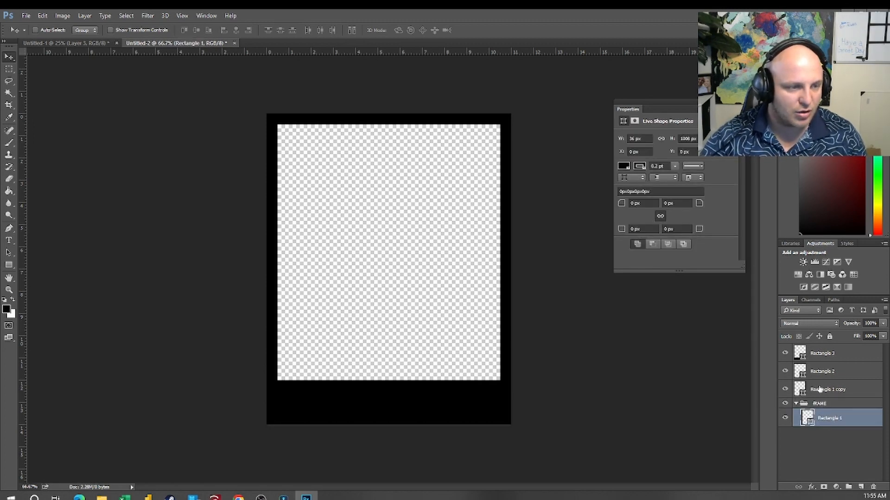
Step: Move the Rectangle 3, Rectangle 2 and Rectangle 1 copy layers into the group and rename the group Frame
{"action": "left_click", "coordinate": [822, 390]}
{"action": "left_click", "coordinate": [821, 354], "text": "ctrl"}
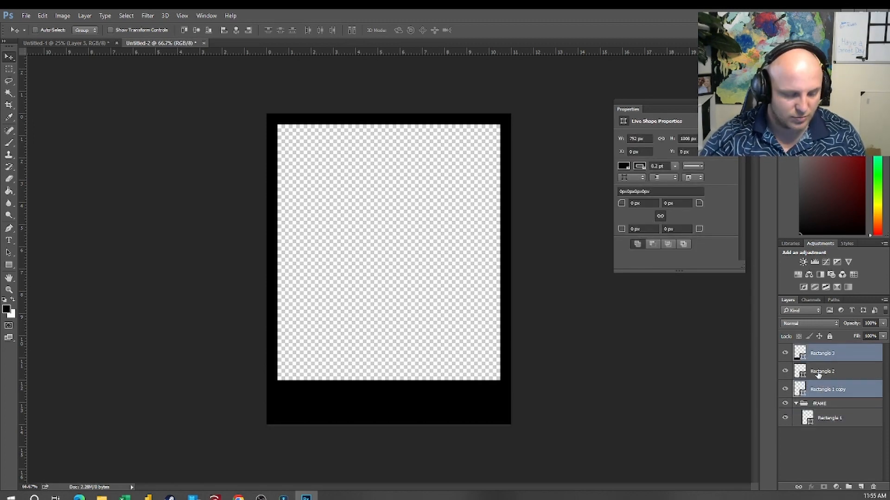
{"action": "left_click", "coordinate": [818, 373], "text": "shift"}
{"action": "left_click", "coordinate": [832, 390], "text": "shift"}
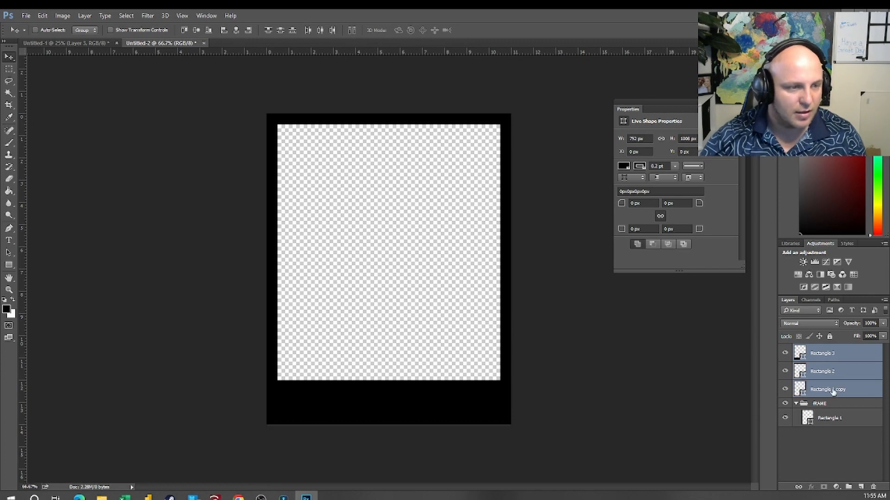
{"action": "left_click_drag", "start_coordinate": [831, 390], "coordinate": [818, 418]}
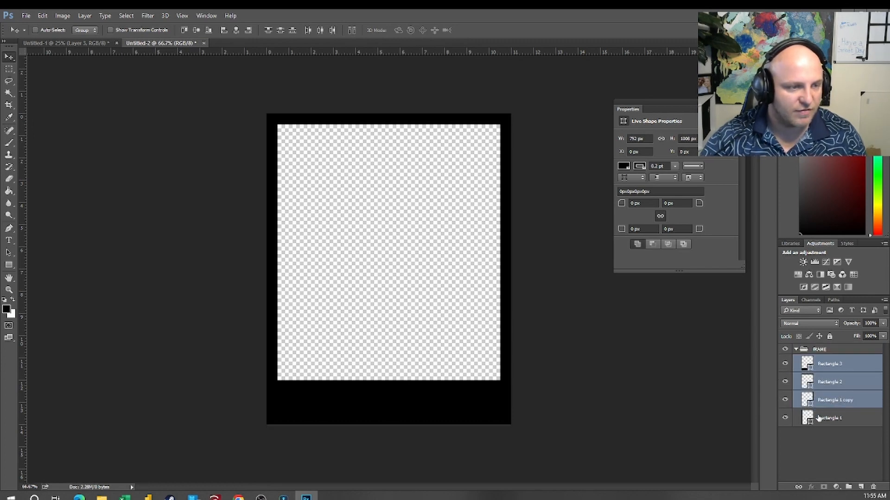
{"action": "double_click", "coordinate": [819, 349]}
{"action": "type", "text": "Frame"}
{"action": "key", "text": "Return"}
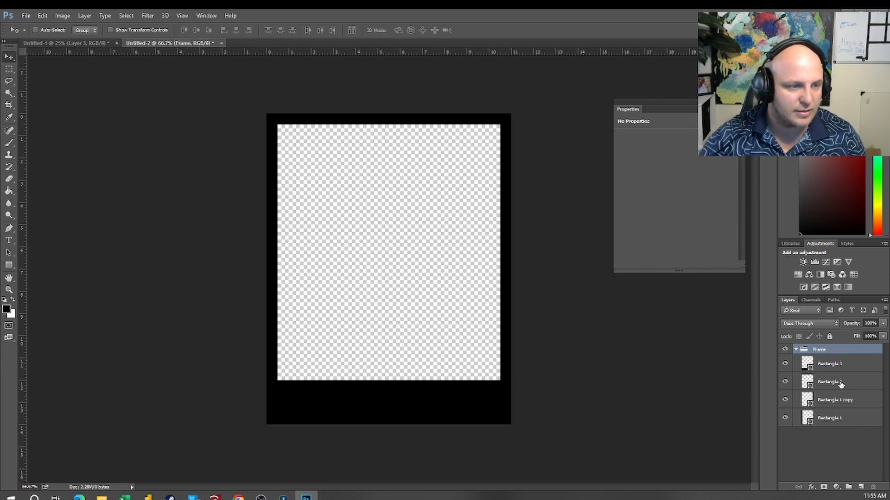
Step: Merge the four rectangle shapes in the Frame group into a single shape layer
{"action": "left_click", "coordinate": [835, 367]}
{"action": "left_click", "coordinate": [836, 413], "text": "shift"}
{"action": "right_click", "coordinate": [836, 411]}
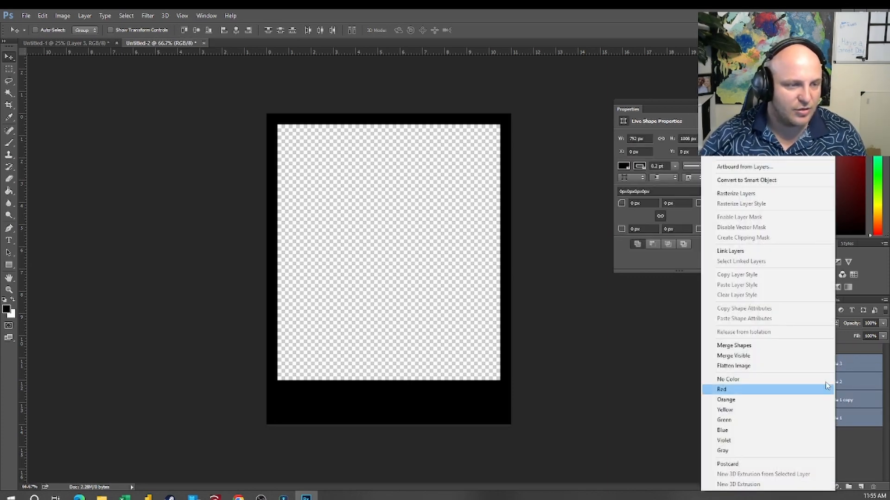
{"action": "left_click", "coordinate": [733, 345]}
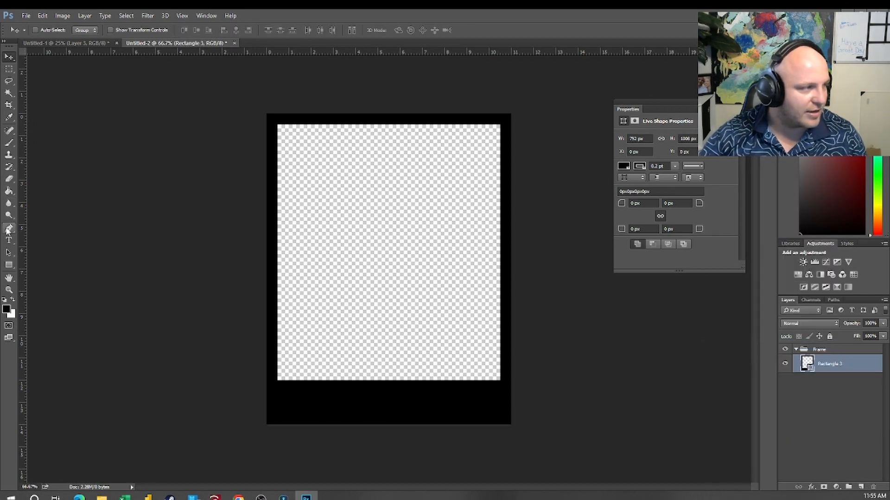
Step: Rasterize the merged border shape and collapse the Frame group
{"action": "left_click", "coordinate": [9, 179]}
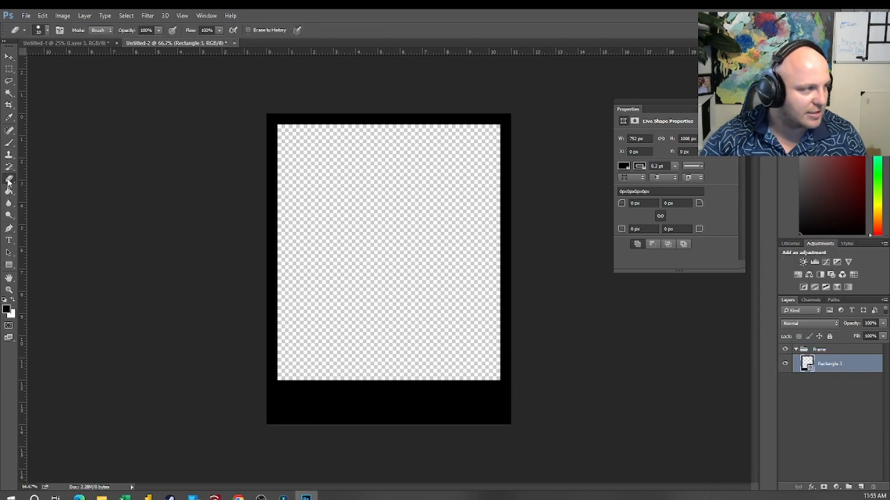
{"action": "left_click", "coordinate": [361, 401]}
{"action": "left_click", "coordinate": [412, 191]}
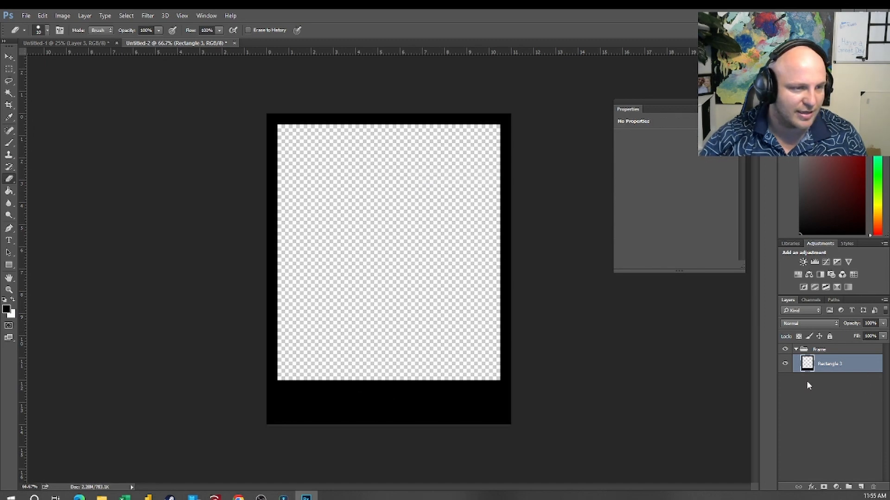
{"action": "left_click", "coordinate": [9, 56]}
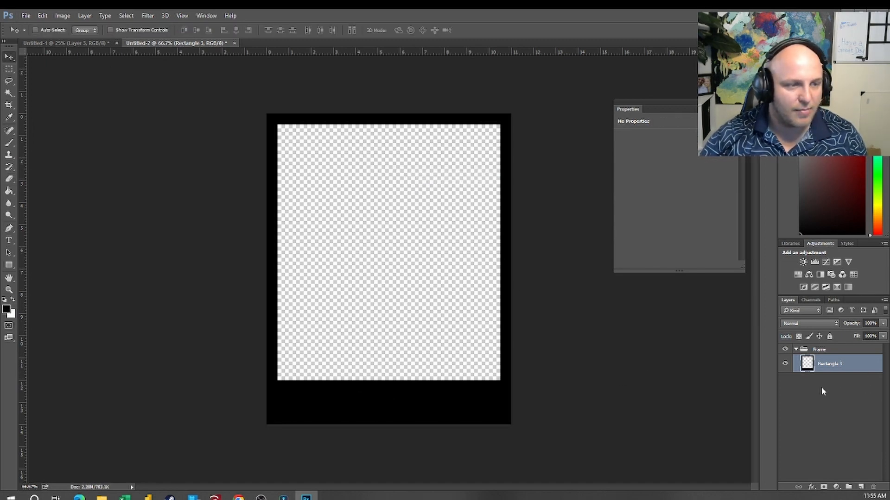
{"action": "left_click", "coordinate": [796, 350]}
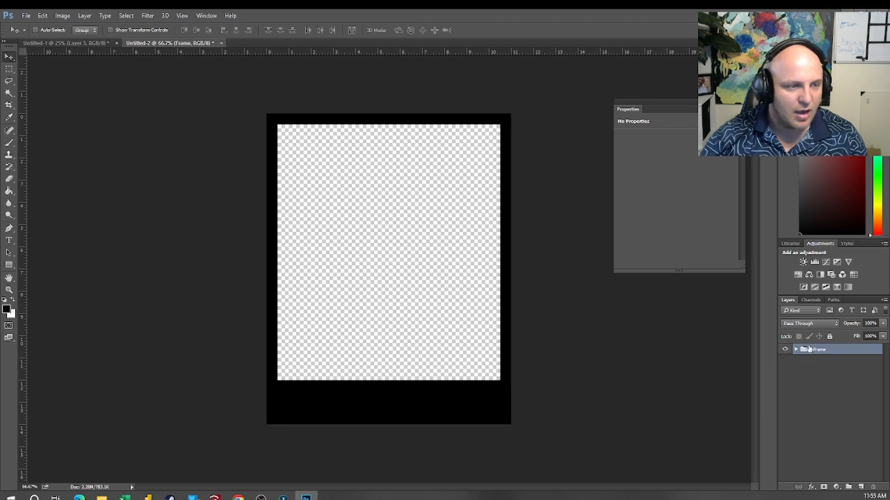
Step: Create a new layer group above Frame and name it LAyers
{"action": "left_click", "coordinate": [848, 487]}
{"action": "double_click", "coordinate": [819, 351]}
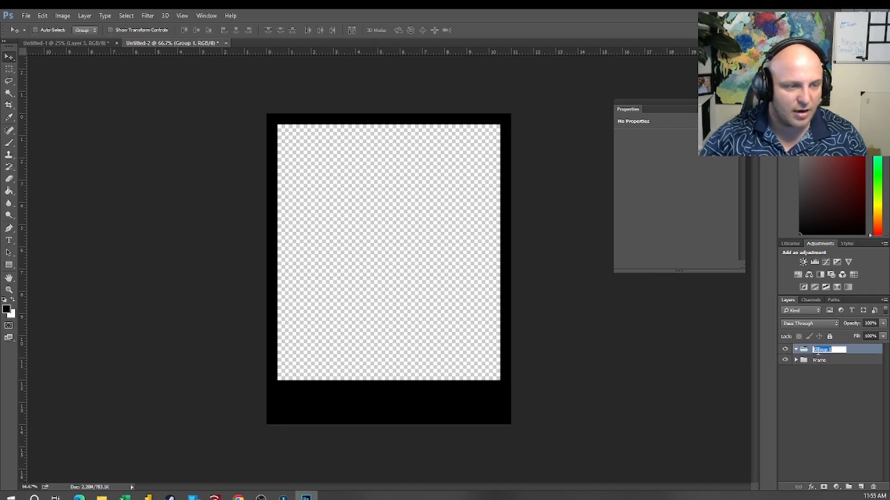
{"action": "type", "text": "I"}
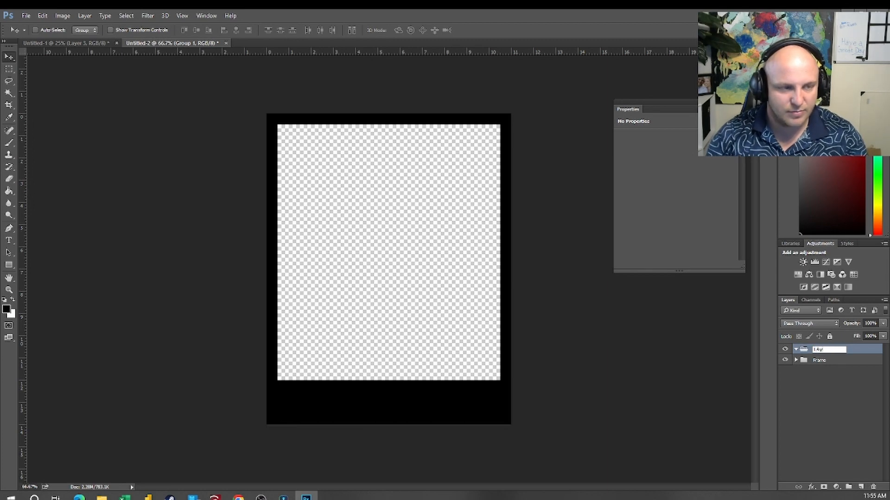
{"action": "key", "text": "Return"}
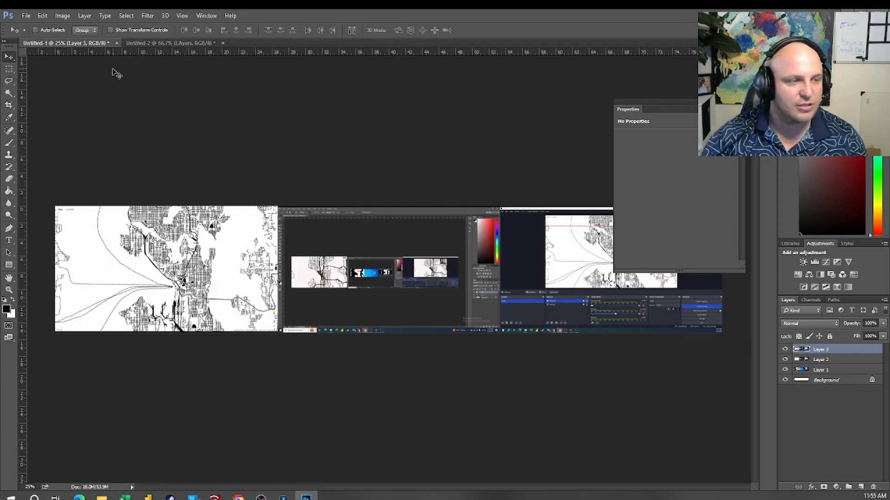
Step: Copy the full local-road map area from Layer 3 of Untitled-1 and paste it into the LAyers group of Untitled-2
{"action": "left_click", "coordinate": [741, 102]}
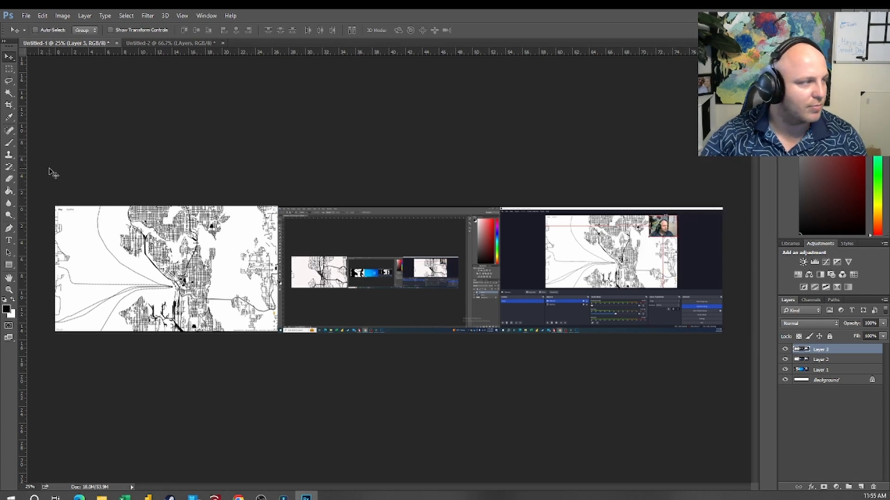
{"action": "left_click", "coordinate": [8, 70]}
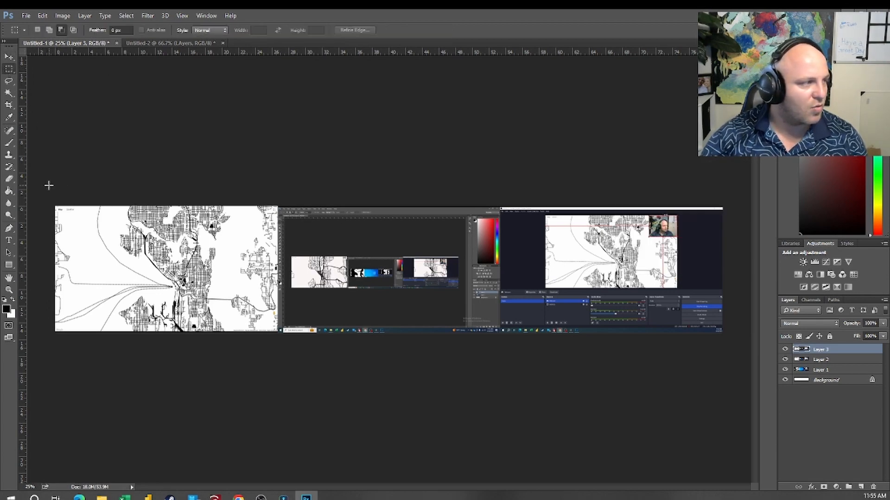
{"action": "left_click_drag", "start_coordinate": [55, 206], "coordinate": [278, 374]}
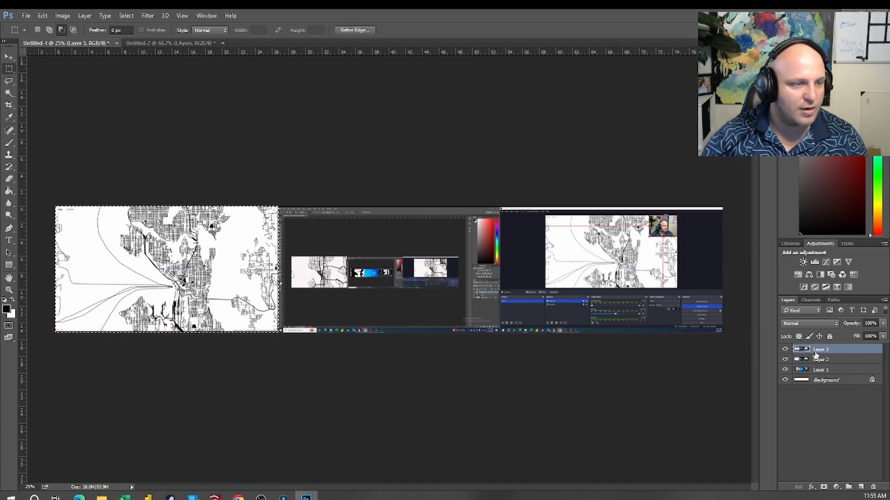
{"action": "left_click", "coordinate": [179, 44]}
{"action": "key", "text": "ctrl+v"}
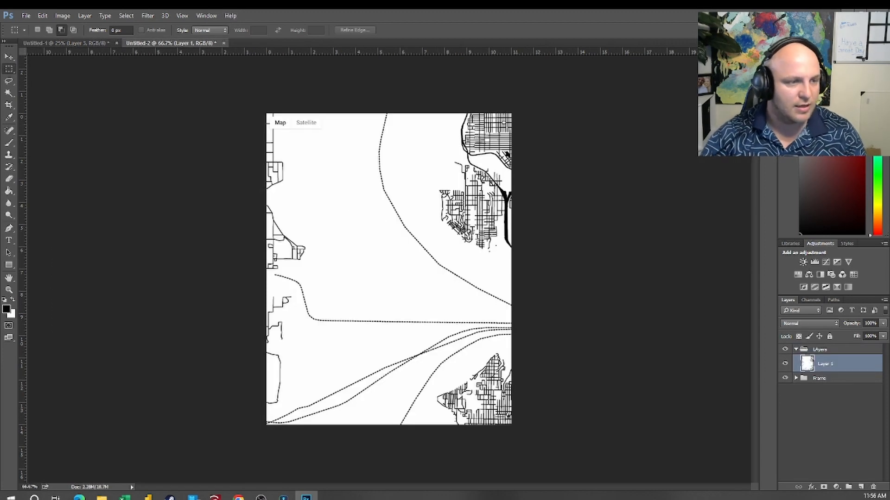
Step: Rename the pasted map layer as Local
{"action": "double_click", "coordinate": [819, 366]}
{"action": "type", "text": "Local"}
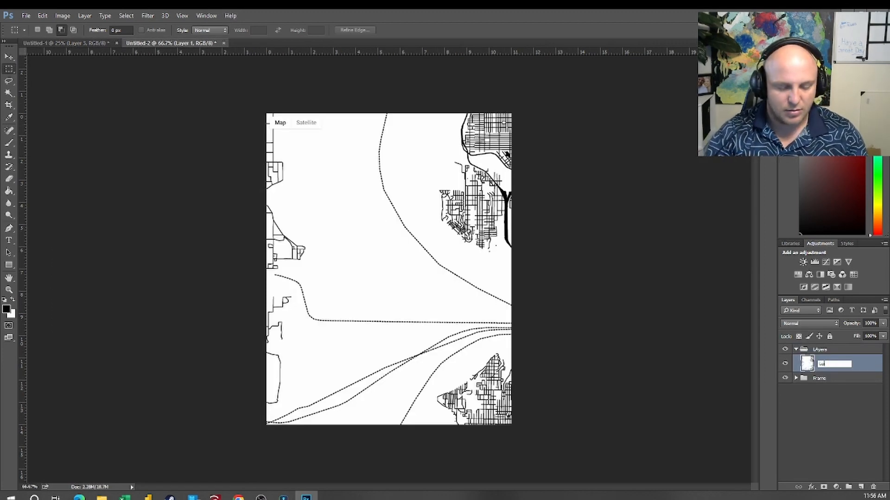
{"action": "key", "text": "Return"}
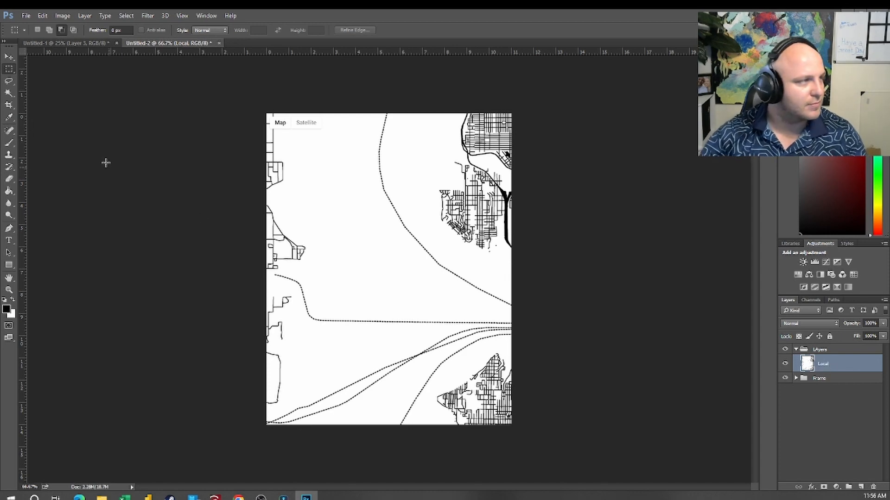
Step: Copy the major-road map area from Layer 2 of Untitled-1 and paste it into the LAyers group of Untitled-2
{"action": "left_click", "coordinate": [74, 43]}
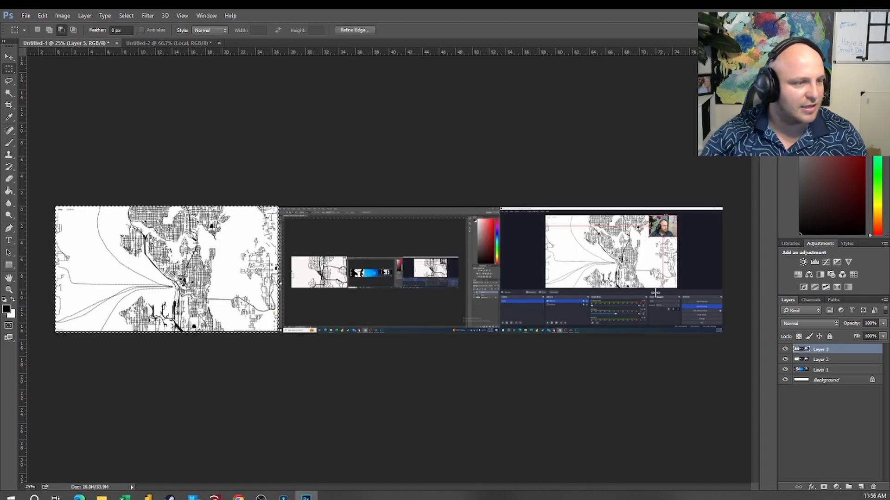
{"action": "left_click", "coordinate": [842, 362]}
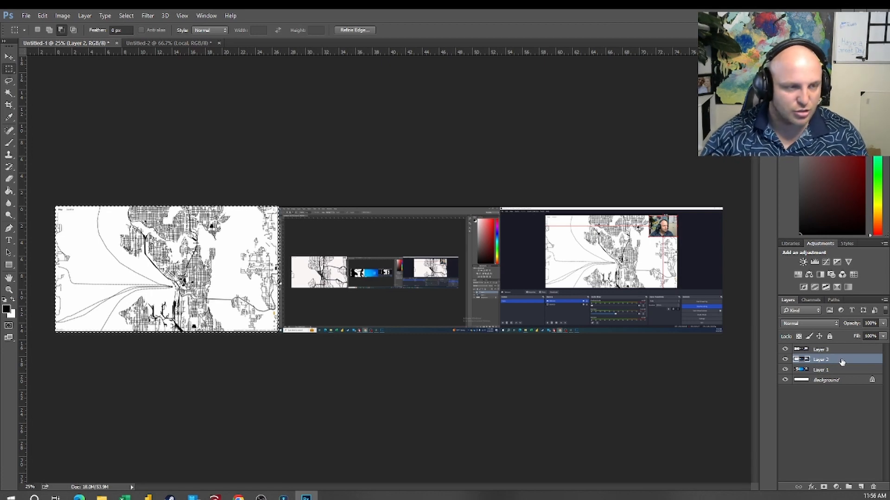
{"action": "left_click", "coordinate": [195, 43]}
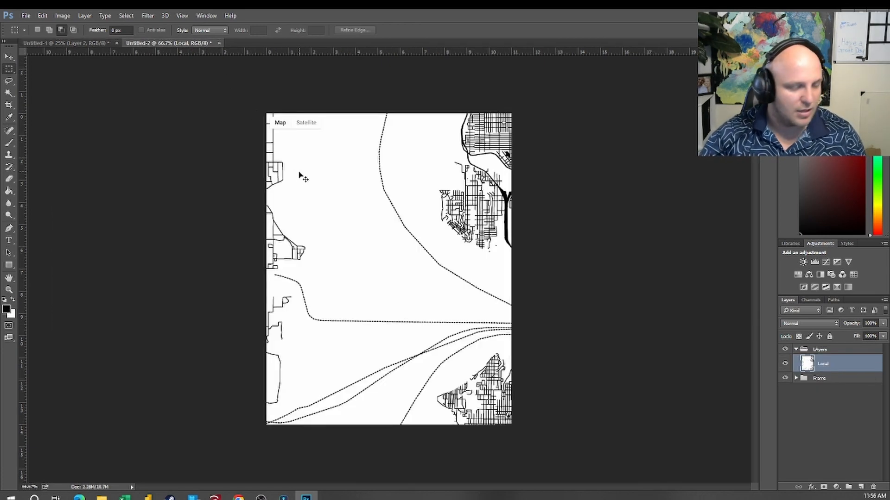
Step: Copy the water map area from Layer 1 of Untitled-1 and paste it above the other map layers in Untitled-2
{"action": "left_click", "coordinate": [72, 44]}
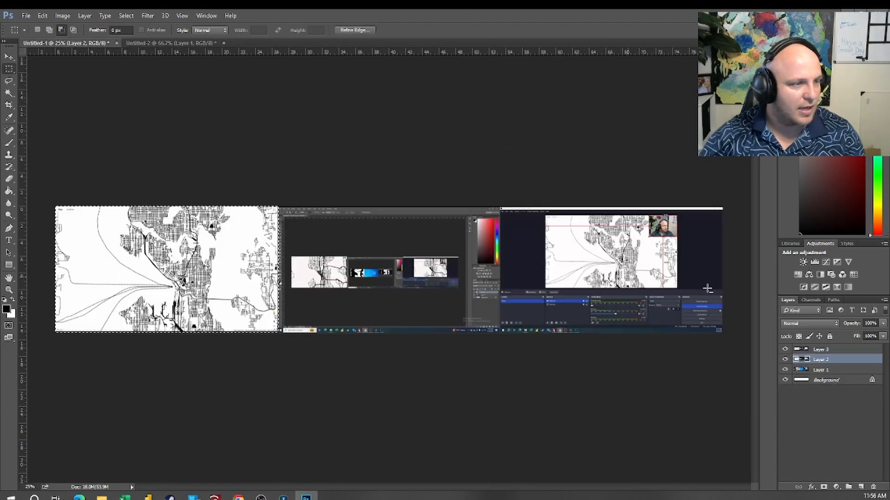
{"action": "left_click", "coordinate": [838, 370]}
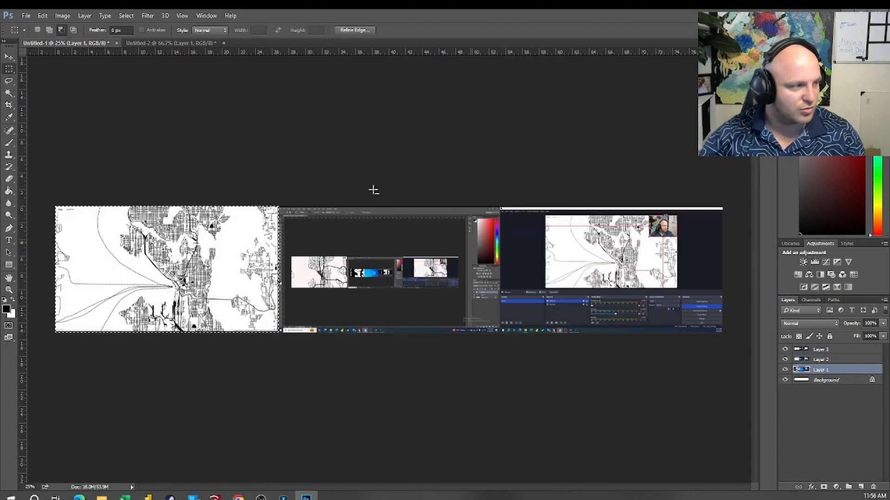
{"action": "left_click", "coordinate": [183, 43]}
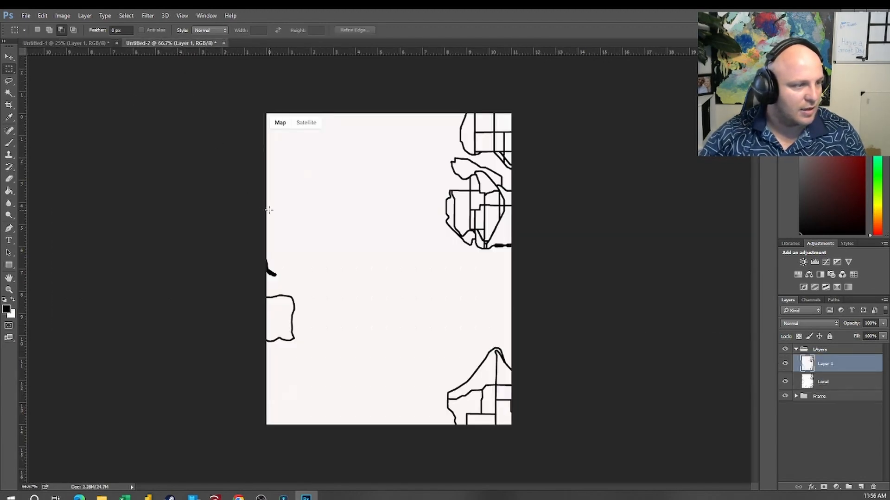
{"action": "key", "text": "ctrl+v"}
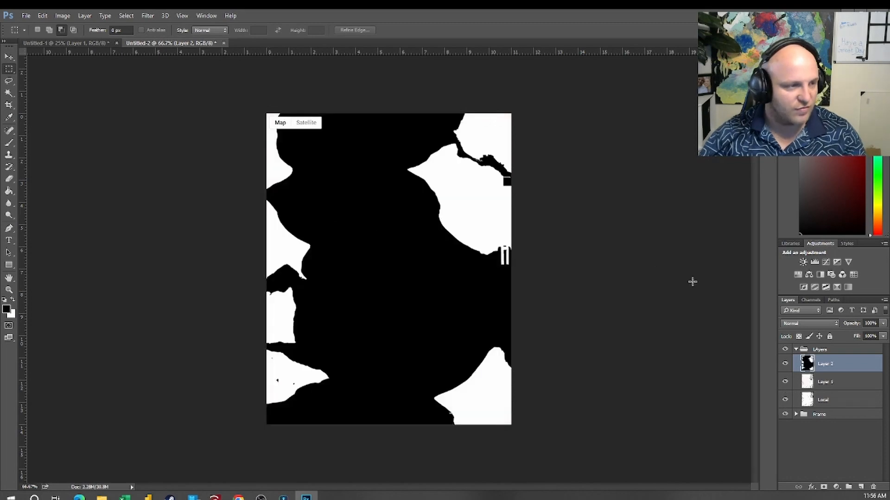
Step: Rename the pasted major-road layer as Major and the pasted black-water layer as Water
{"action": "double_click", "coordinate": [829, 382]}
{"action": "type", "text": "Majo"}
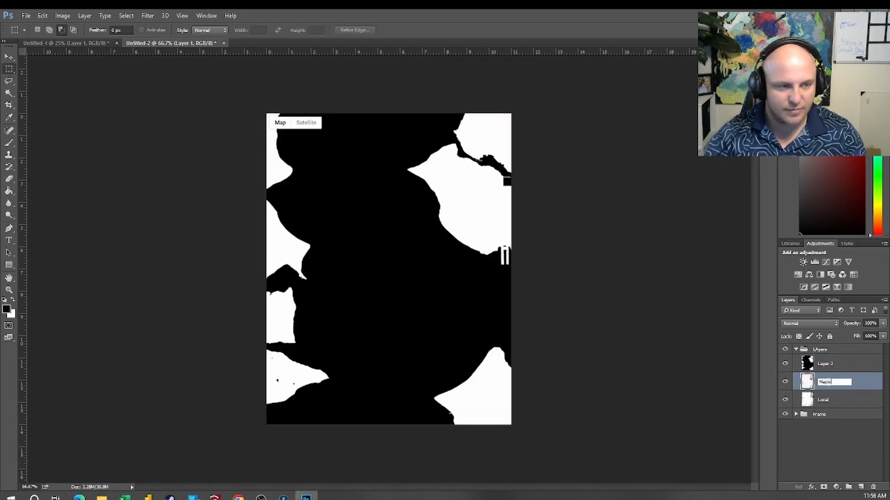
{"action": "type", "text": "r"}
{"action": "double_click", "coordinate": [826, 364]}
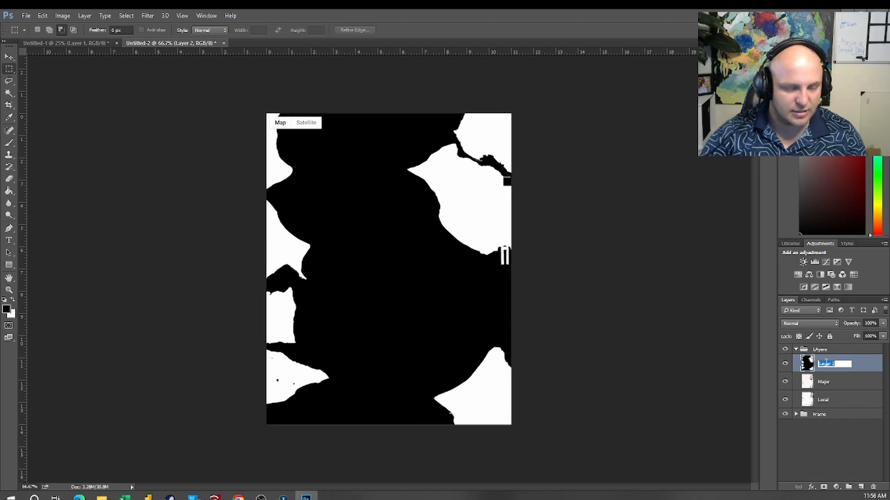
{"action": "type", "text": "Water"}
{"action": "key", "text": "Return"}
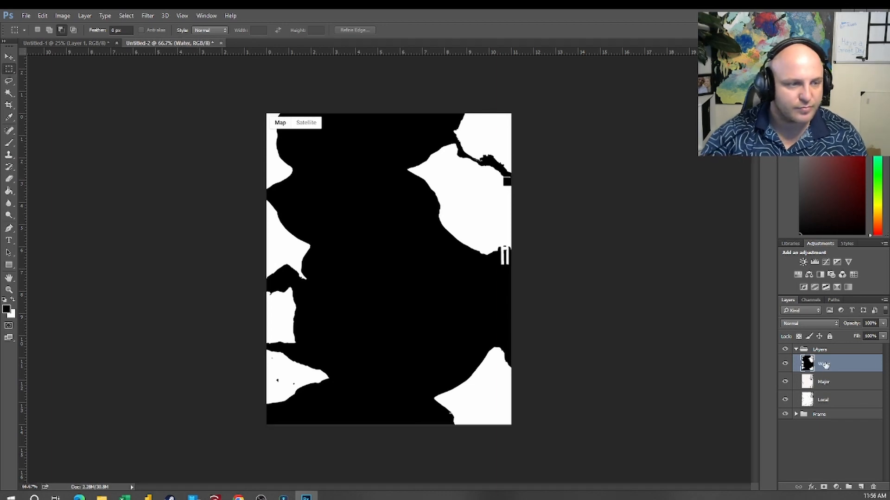
Step: Move the LAyers group below the Frame group and expand it to show its map layers
{"action": "left_click", "coordinate": [796, 351]}
{"action": "left_click_drag", "start_coordinate": [820, 350], "coordinate": [819, 369]}
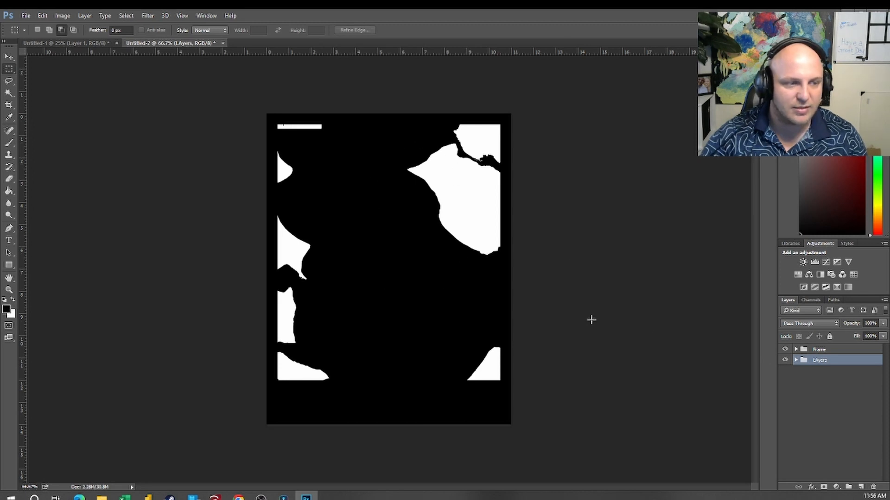
{"action": "left_click", "coordinate": [795, 361]}
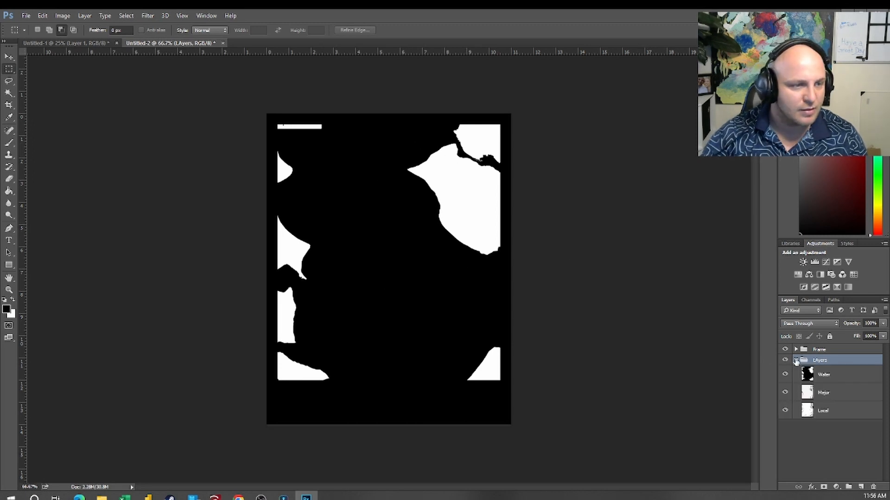
Step: Move the Major layer above Water inside the LAyers group
{"action": "left_click", "coordinate": [823, 377]}
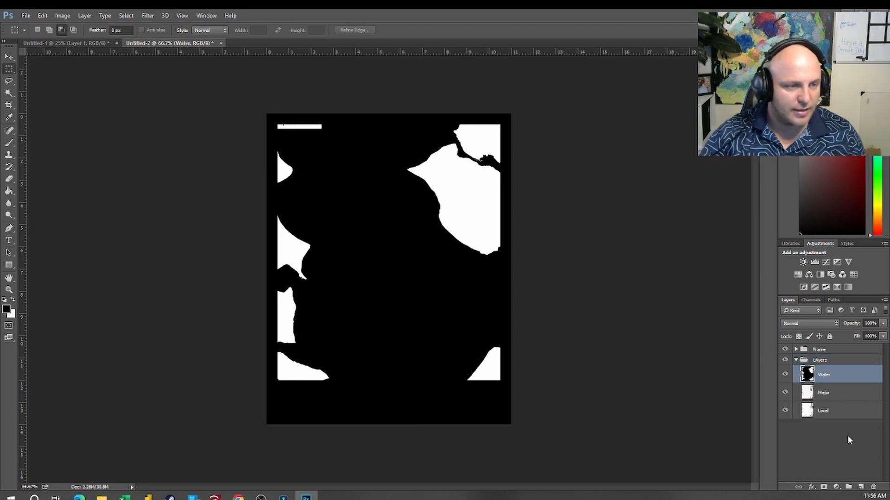
{"action": "left_click", "coordinate": [824, 412], "text": "shift"}
{"action": "left_click", "coordinate": [846, 379]}
{"action": "left_click", "coordinate": [830, 401]}
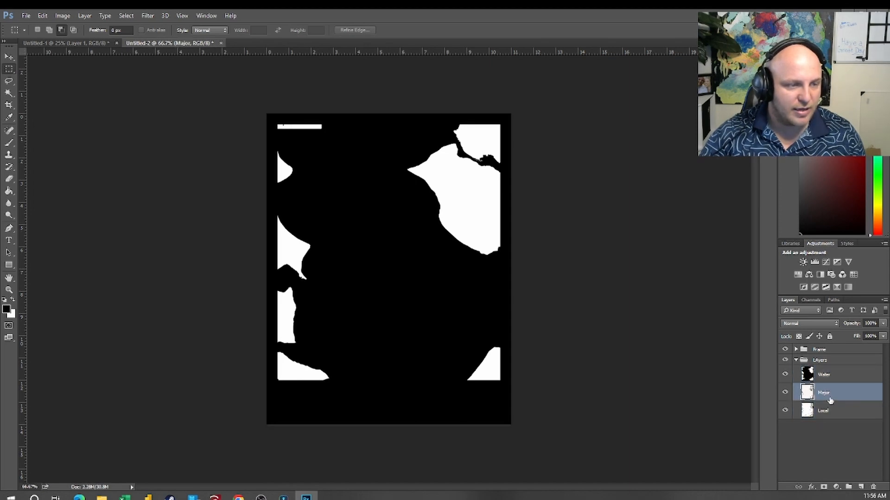
{"action": "left_click_drag", "start_coordinate": [830, 399], "coordinate": [821, 367]}
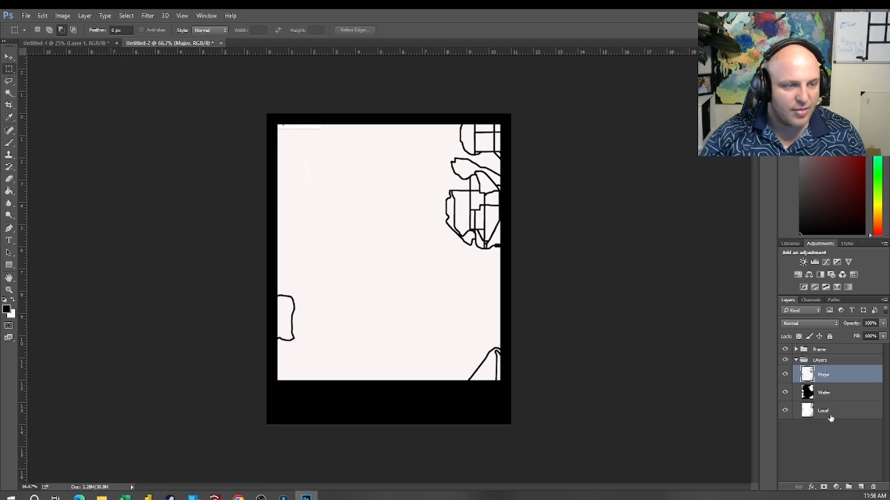
Step: Move the Major, Water and Local layers together so the heart-marked downtown area sits left of centre inside the black frame
{"action": "left_click", "coordinate": [829, 417], "text": "shift"}
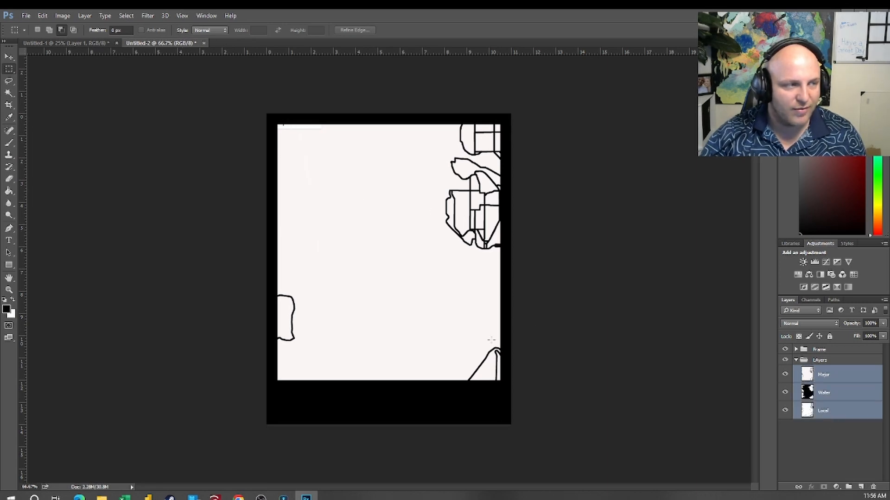
{"action": "left_click", "coordinate": [9, 56]}
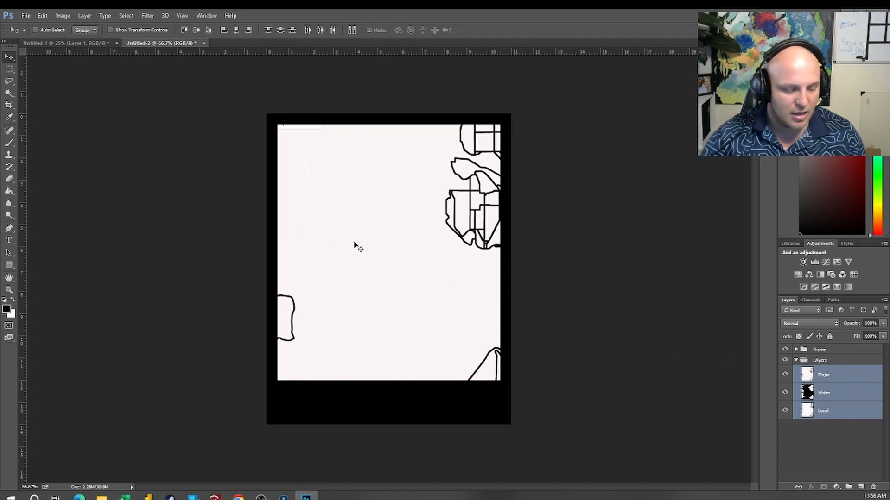
{"action": "left_click_drag", "start_coordinate": [395, 254], "coordinate": [266, 248]}
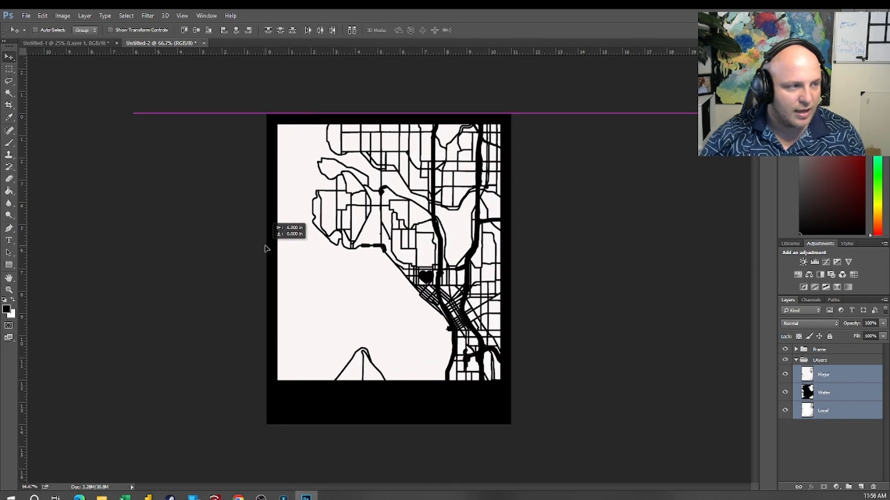
{"action": "left_click_drag", "start_coordinate": [435, 280], "coordinate": [376, 251]}
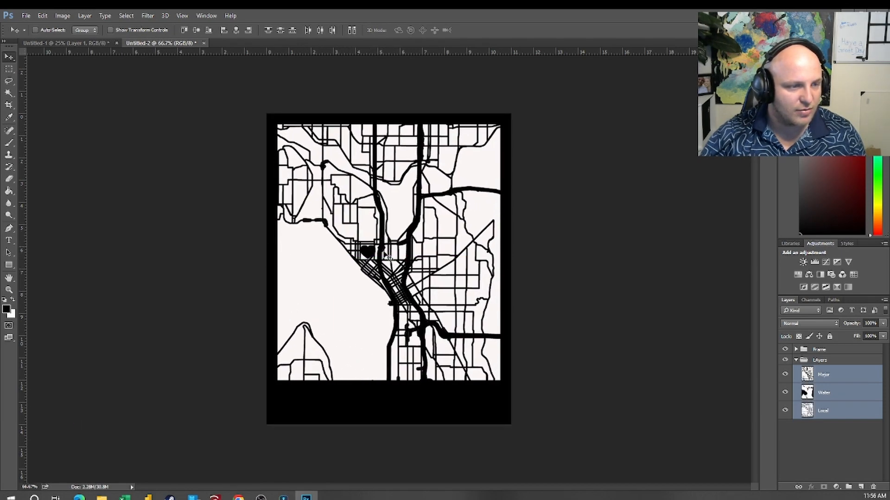
{"action": "left_click_drag", "start_coordinate": [399, 282], "coordinate": [386, 271]}
{"action": "mouse_move", "coordinate": [396, 238]}
{"action": "left_mouse_down"}
{"action": "mouse_move", "coordinate": [365, 228]}
{"action": "mouse_move", "coordinate": [393, 251]}
{"action": "left_mouse_up"}
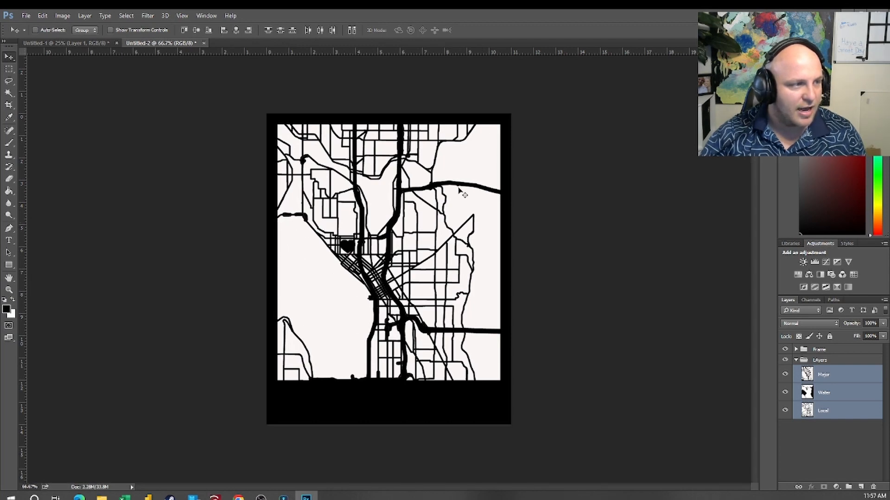
Step: Bring the Water layer above Major to view it, and return Major to the top of the LAyers group
{"action": "left_click", "coordinate": [348, 260], "text": "ctrl"}
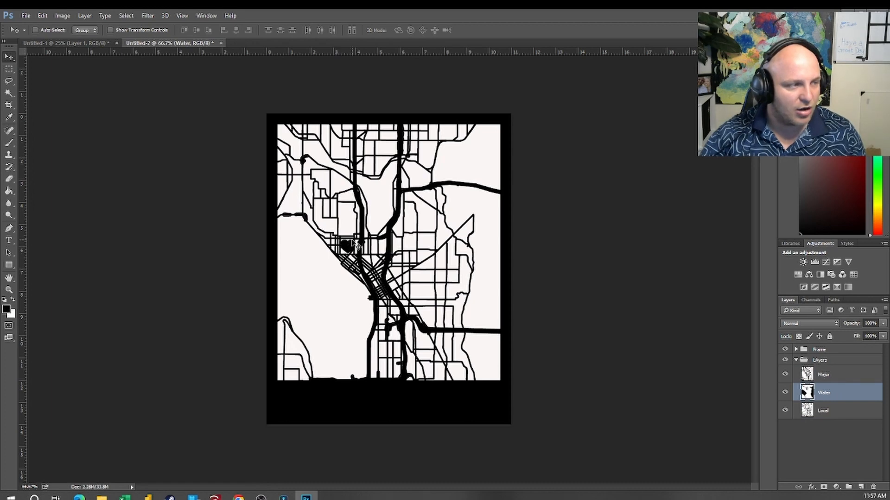
{"action": "left_click_drag", "start_coordinate": [834, 395], "coordinate": [834, 376]}
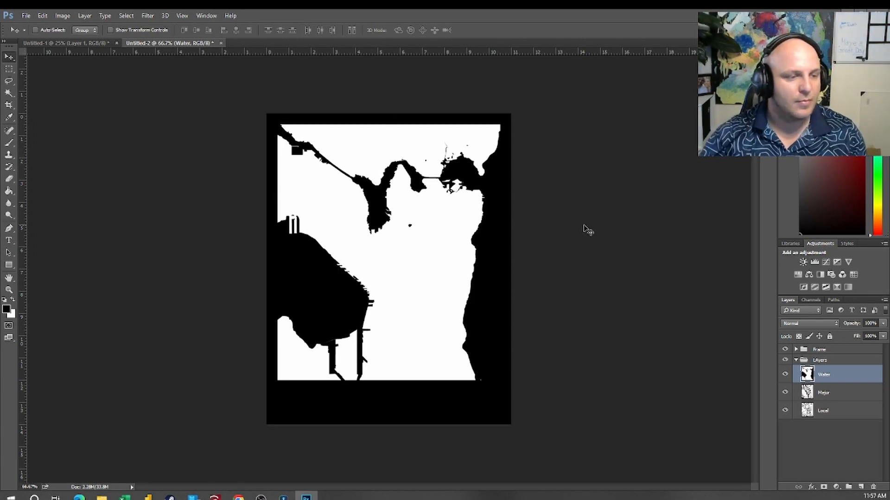
{"action": "left_click", "coordinate": [845, 397]}
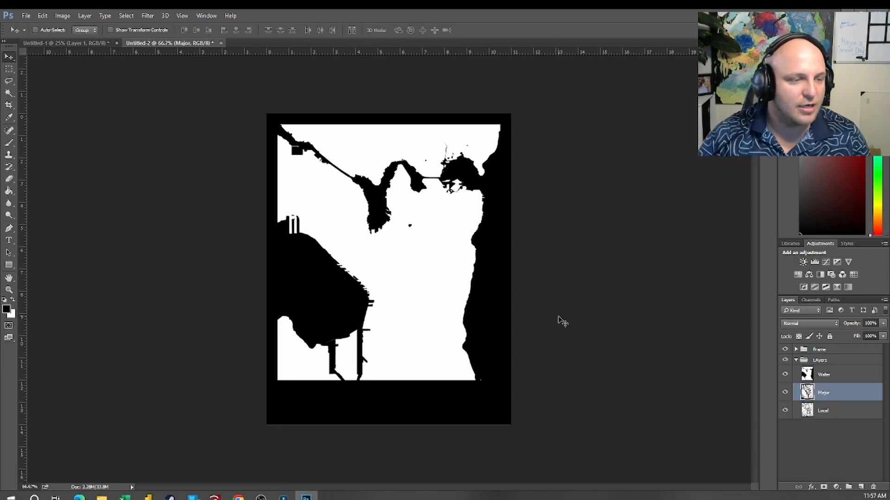
{"action": "left_click_drag", "start_coordinate": [841, 397], "coordinate": [841, 374]}
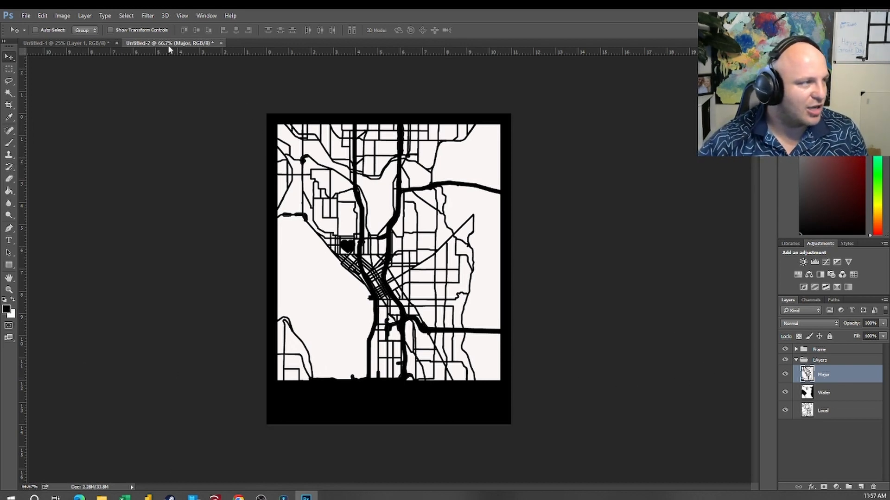
Step: Select the black roads on the Major layer with the Magic Wand, invert the selection, delete the light background and deselect
{"action": "left_click", "coordinate": [8, 93]}
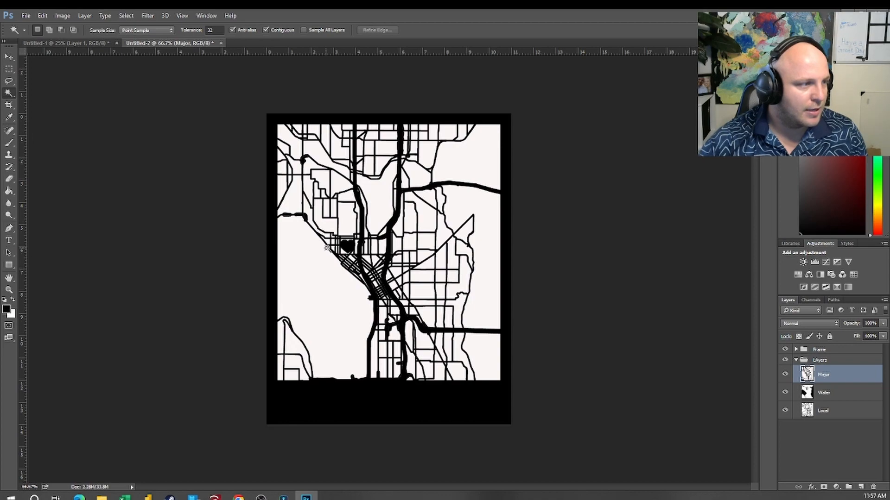
{"action": "left_click", "coordinate": [351, 246]}
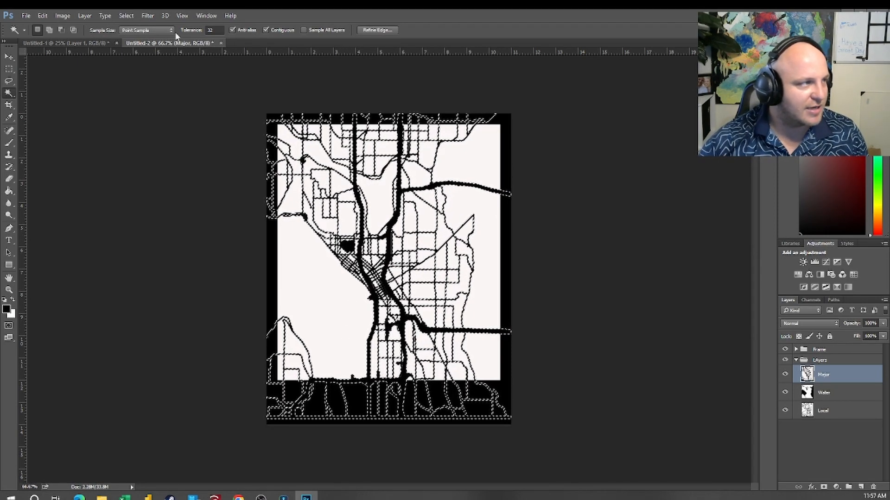
{"action": "left_click", "coordinate": [126, 15]}
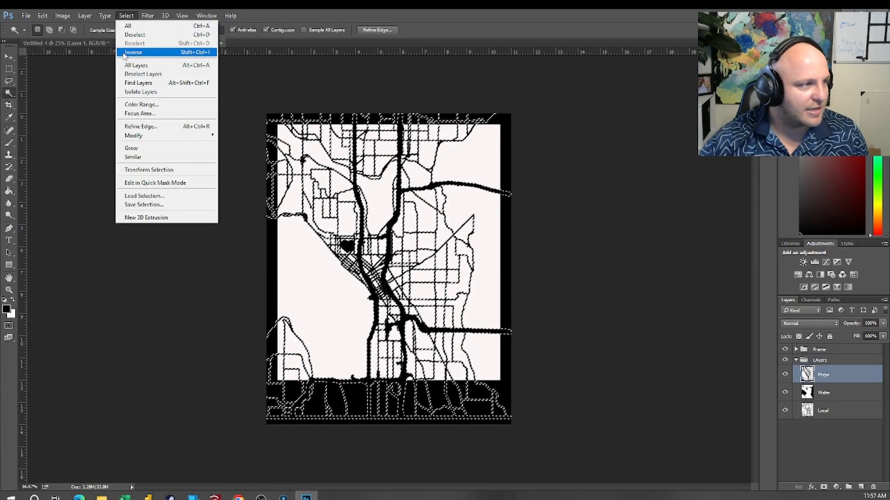
{"action": "left_click", "coordinate": [123, 54]}
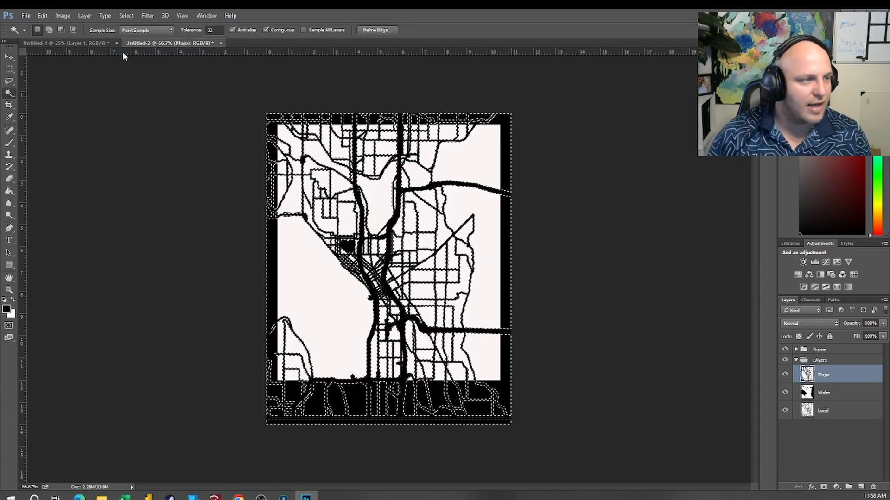
{"action": "key", "text": "Delete"}
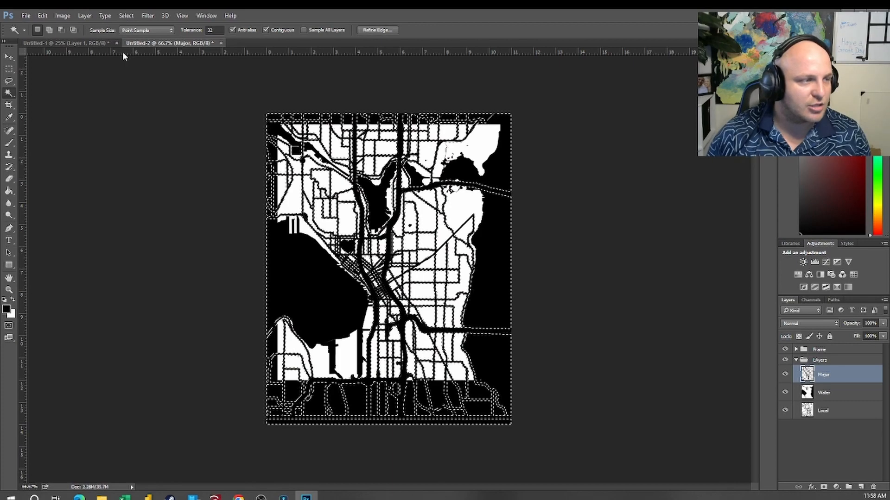
{"action": "key", "text": "ctrl+d"}
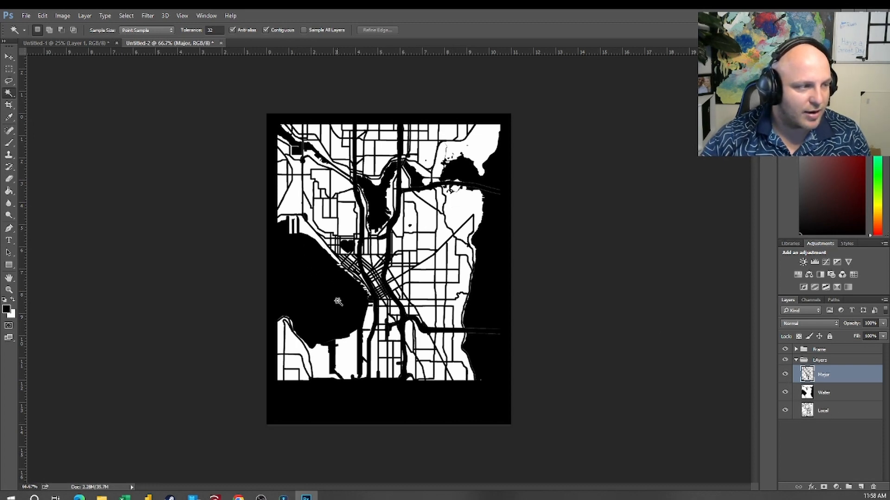
Step: Hide the Major layer, select all the white land areas on the Water layer with the Magic Wand, delete them and deselect
{"action": "left_click", "coordinate": [784, 375]}
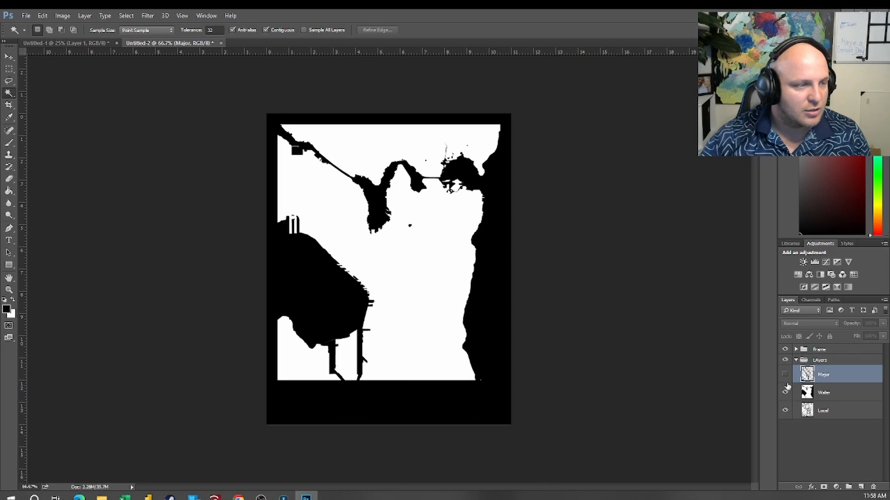
{"action": "left_click", "coordinate": [833, 396]}
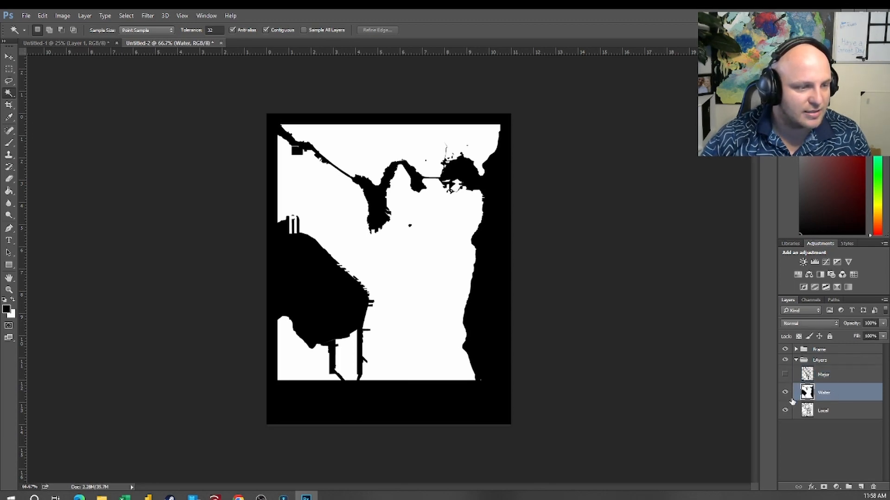
{"action": "left_click", "coordinate": [420, 253]}
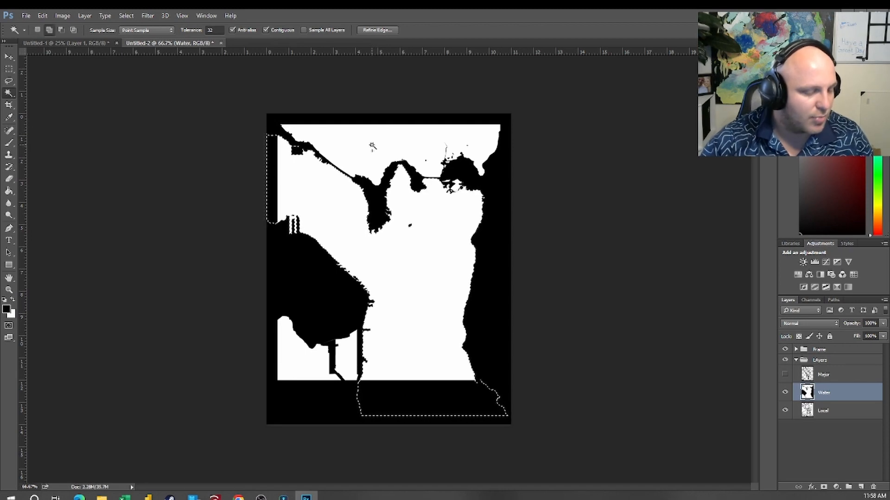
{"action": "left_click", "coordinate": [274, 128], "text": "shift"}
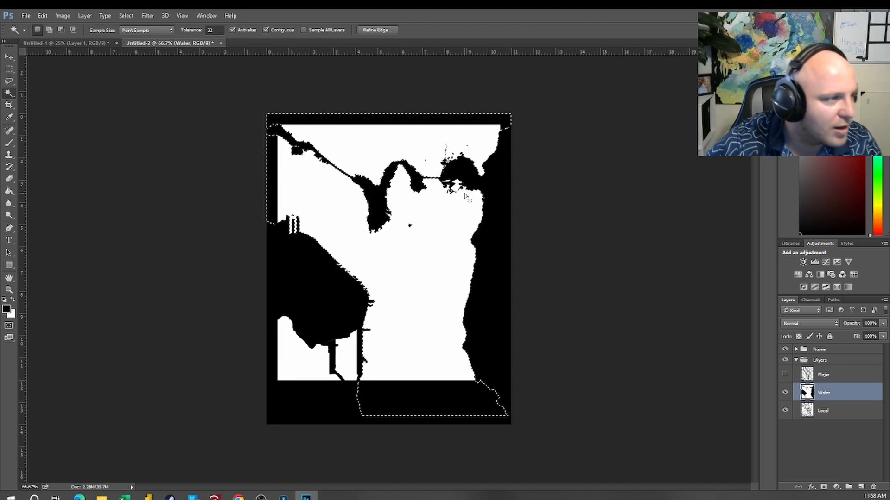
{"action": "left_click", "coordinate": [284, 393], "text": "shift"}
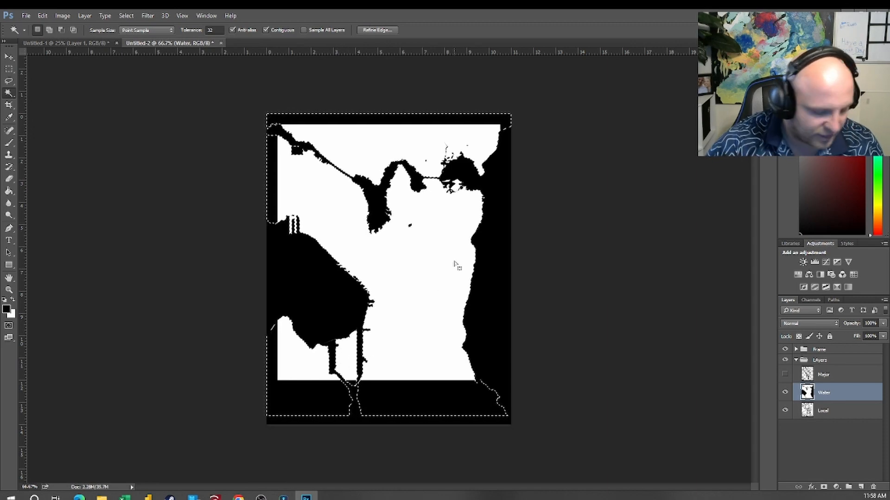
{"action": "scroll", "coordinate": [427, 233], "scroll_direction": "up", "scroll_amount": 3}
{"action": "scroll", "coordinate": [473, 177], "scroll_direction": "up", "scroll_amount": 4}
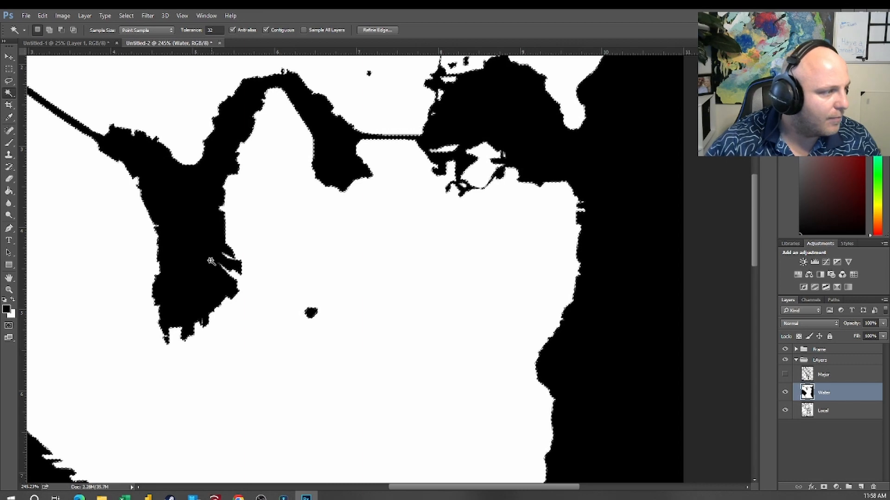
{"action": "scroll", "coordinate": [205, 273], "scroll_direction": "down", "scroll_amount": 1}
{"action": "scroll", "coordinate": [246, 280], "scroll_direction": "up", "scroll_amount": 3}
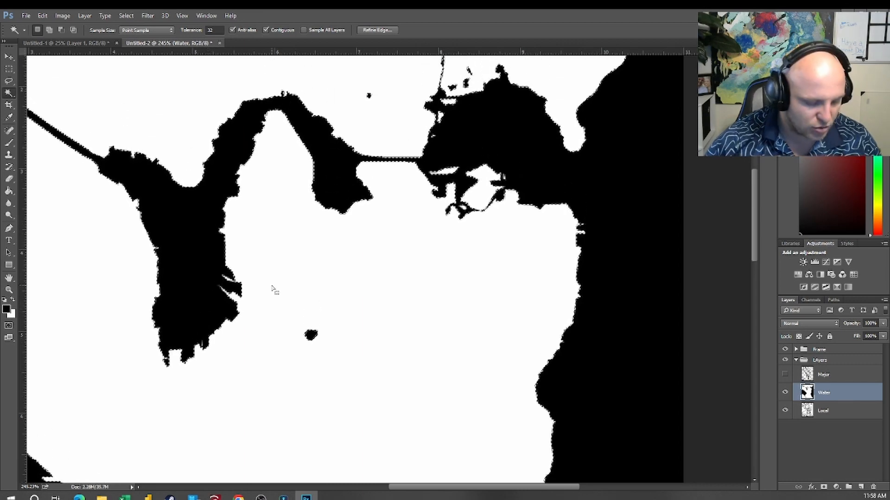
{"action": "scroll", "coordinate": [276, 292], "scroll_direction": "right", "scroll_amount": 2}
{"action": "scroll", "coordinate": [278, 294], "scroll_direction": "down", "scroll_amount": 5}
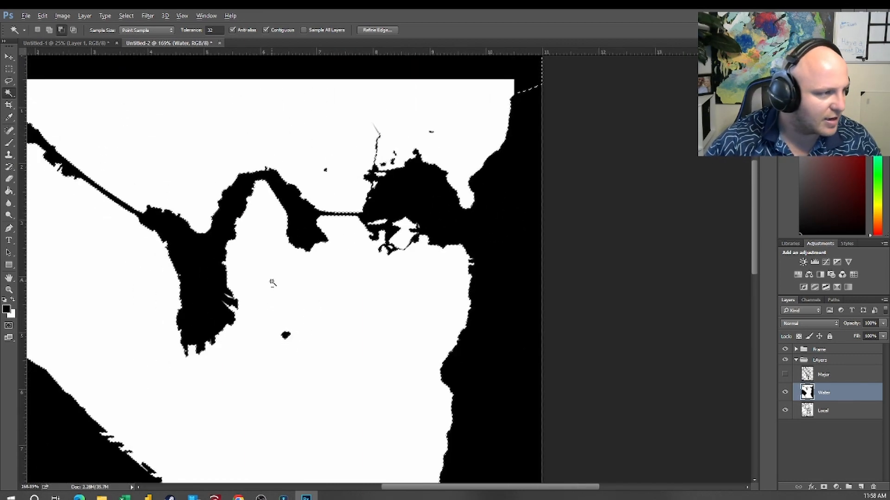
{"action": "scroll", "coordinate": [190, 299], "scroll_direction": "down", "scroll_amount": 1}
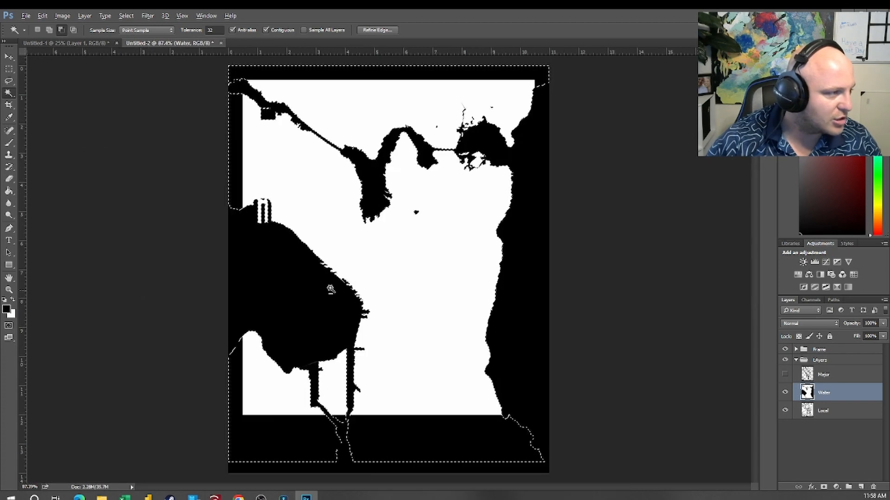
{"action": "key", "text": "Delete"}
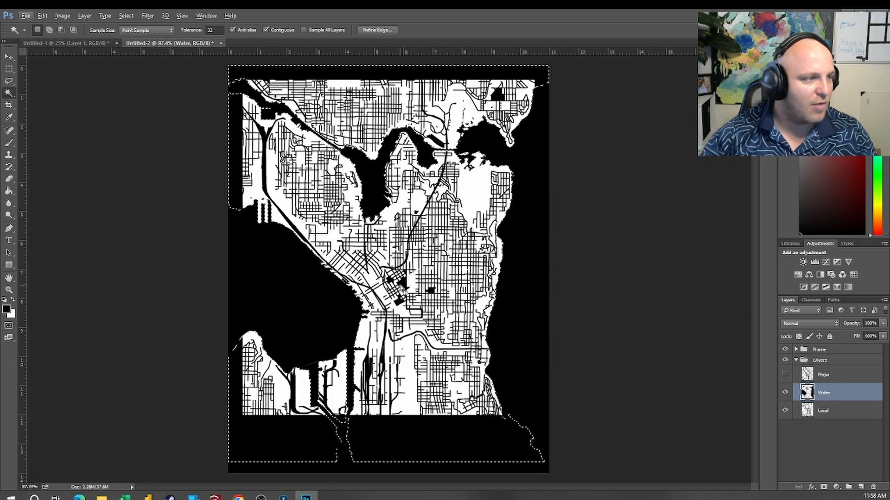
{"action": "key", "text": "ctrl+d"}
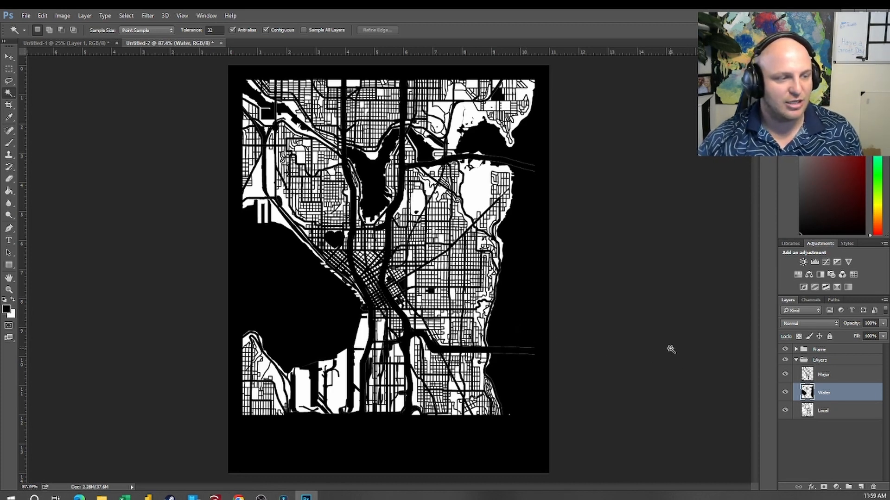
Step: Hide the Water and Major layers and switch the Frame group off and on to examine the Local layer against the frame
{"action": "left_click", "coordinate": [785, 392]}
{"action": "left_click", "coordinate": [784, 375]}
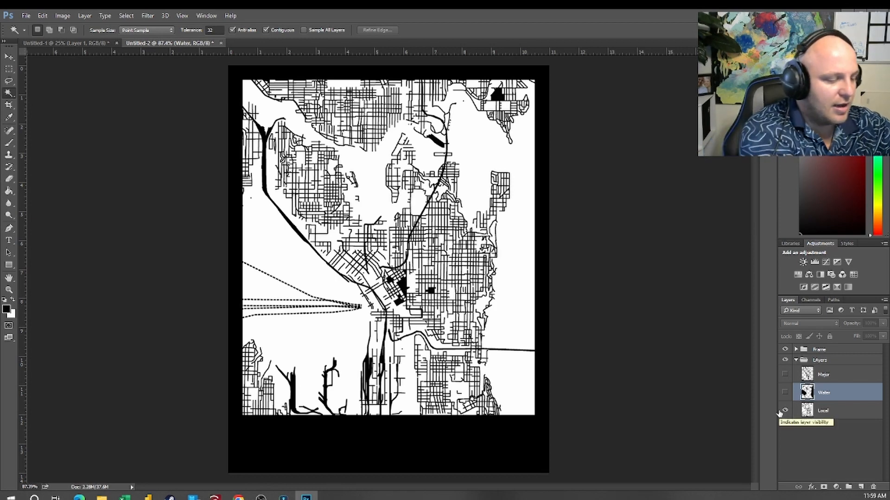
{"action": "left_click", "coordinate": [785, 350]}
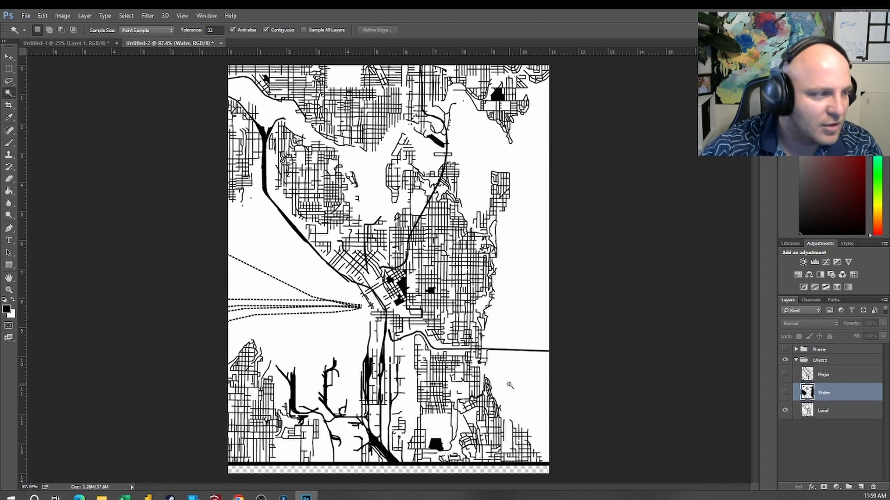
{"action": "left_click", "coordinate": [784, 391]}
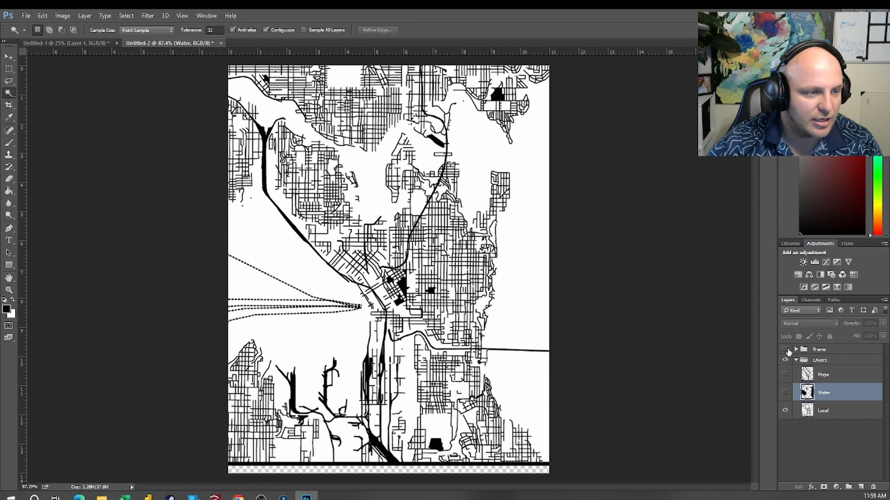
{"action": "left_click", "coordinate": [785, 349]}
Step: Try to select the black frame area with the Magic Wand on the Water layer and the Frame group
{"action": "left_click", "coordinate": [9, 70]}
{"action": "left_click", "coordinate": [9, 82]}
{"action": "left_click", "coordinate": [8, 93]}
{"action": "left_click", "coordinate": [271, 437]}
{"action": "left_click", "coordinate": [851, 351]}
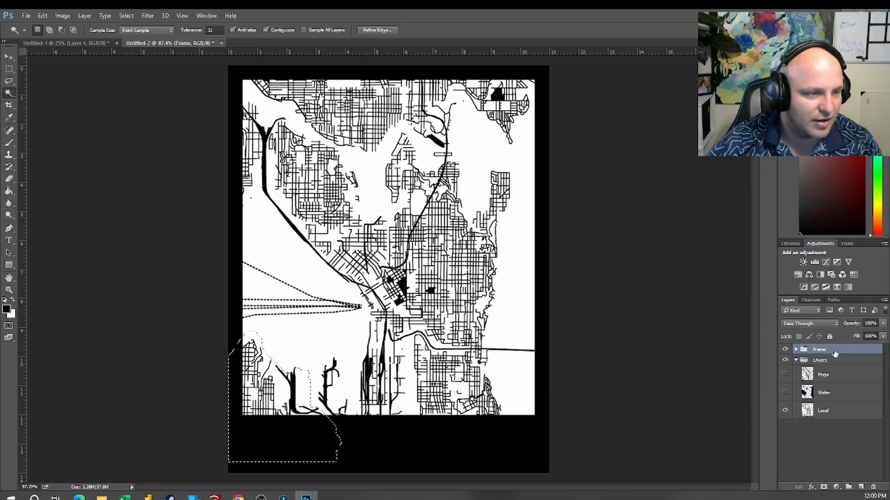
{"action": "left_click", "coordinate": [389, 454]}
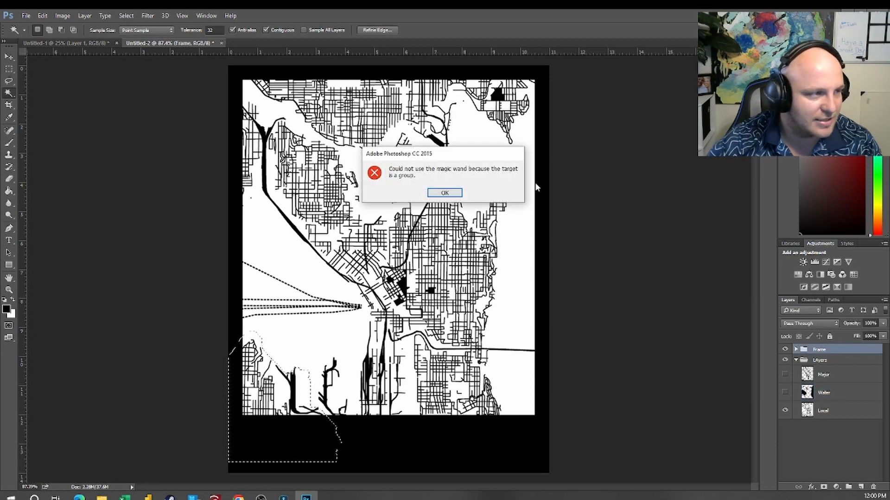
{"action": "left_click", "coordinate": [444, 192]}
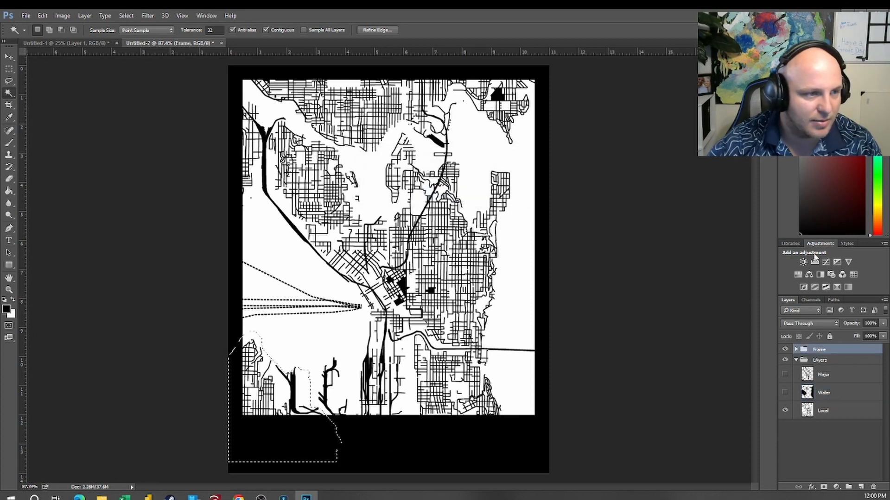
Step: Select the black border on Rectangle 3 with the Magic Wand, delete that area from the Local and Water layers, hide Rectangle 3 and deselect
{"action": "left_click", "coordinate": [795, 350]}
{"action": "left_click", "coordinate": [829, 364]}
{"action": "left_click", "coordinate": [497, 445]}
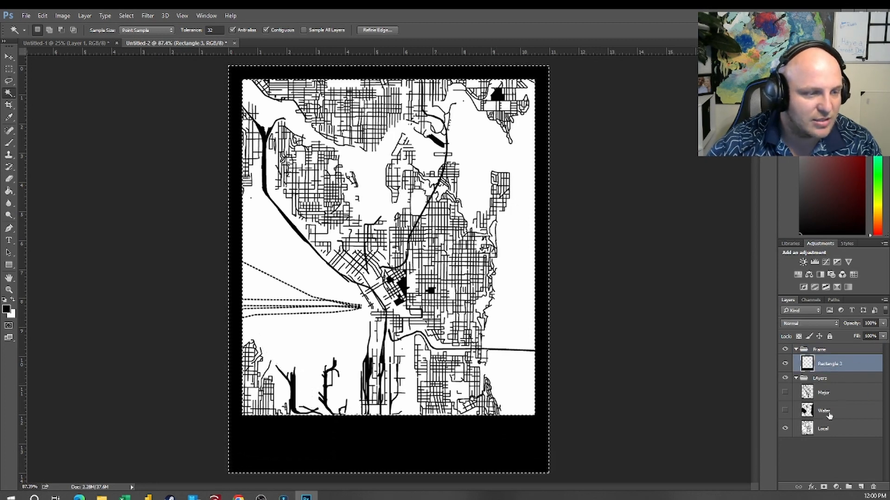
{"action": "left_click", "coordinate": [835, 433]}
{"action": "left_click", "coordinate": [785, 410]}
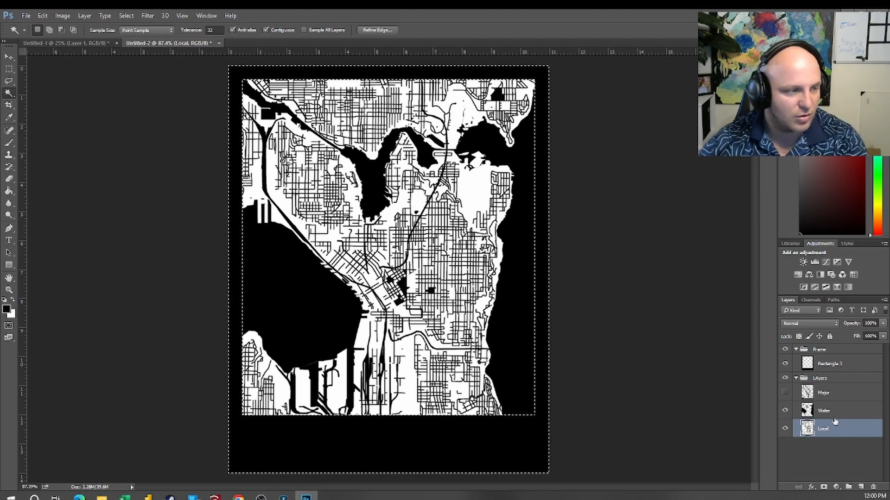
{"action": "left_click", "coordinate": [824, 410]}
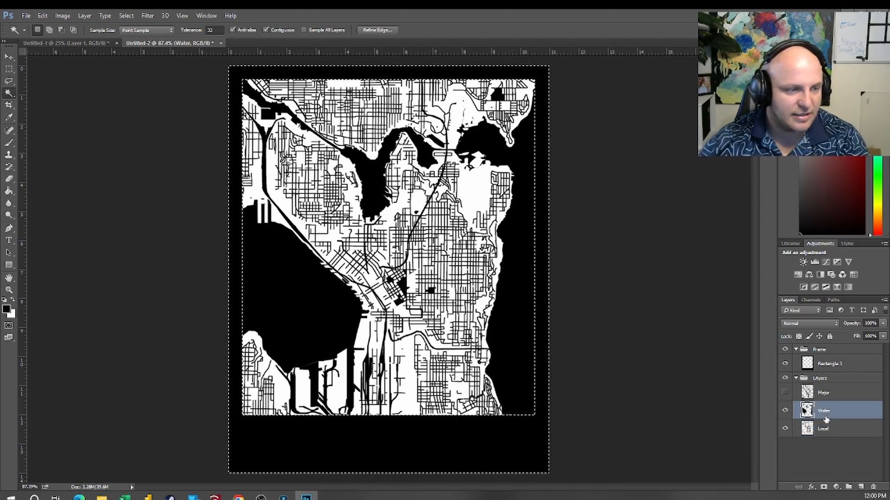
{"action": "left_click", "coordinate": [785, 364]}
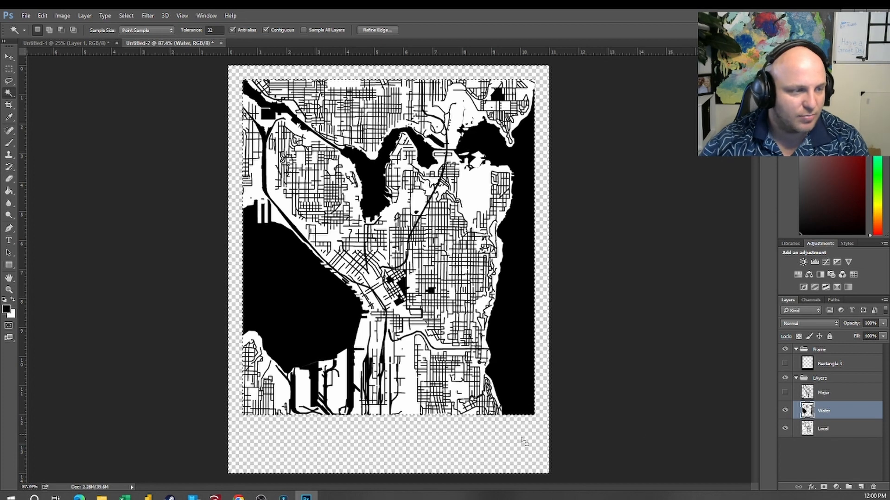
{"action": "key", "text": "ctrl+d"}
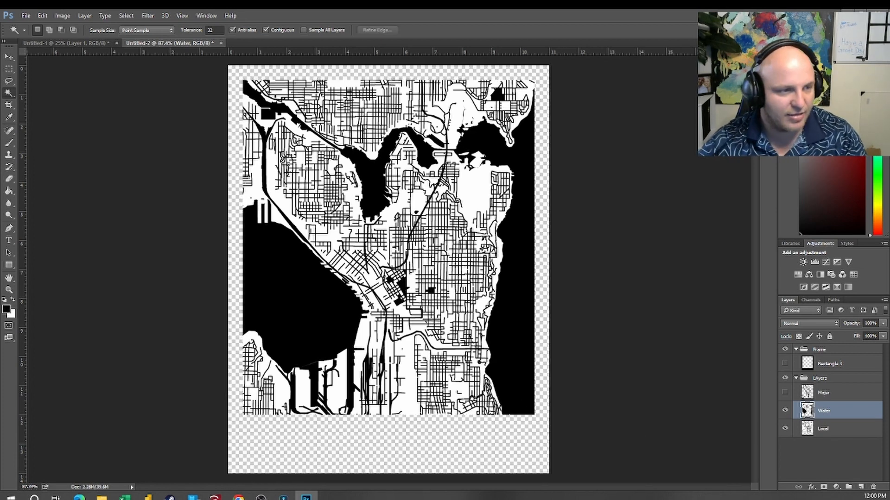
{"action": "left_click", "coordinate": [816, 434]}
{"action": "left_click", "coordinate": [824, 414]}
{"action": "left_click", "coordinate": [824, 430]}
{"action": "left_click", "coordinate": [823, 412]}
{"action": "left_click", "coordinate": [822, 429]}
{"action": "left_click", "coordinate": [821, 398]}
{"action": "left_click", "coordinate": [820, 416]}
Step: Create an 11 in wide by 14 in high rectangle shape directly above the Local layer, keeping Rectangle 3 hidden
{"action": "left_click", "coordinate": [820, 428]}
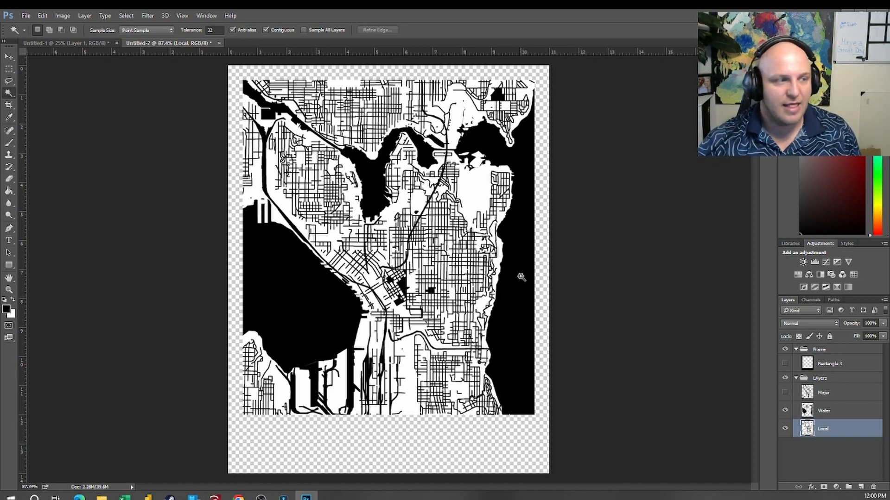
{"action": "left_click", "coordinate": [784, 363]}
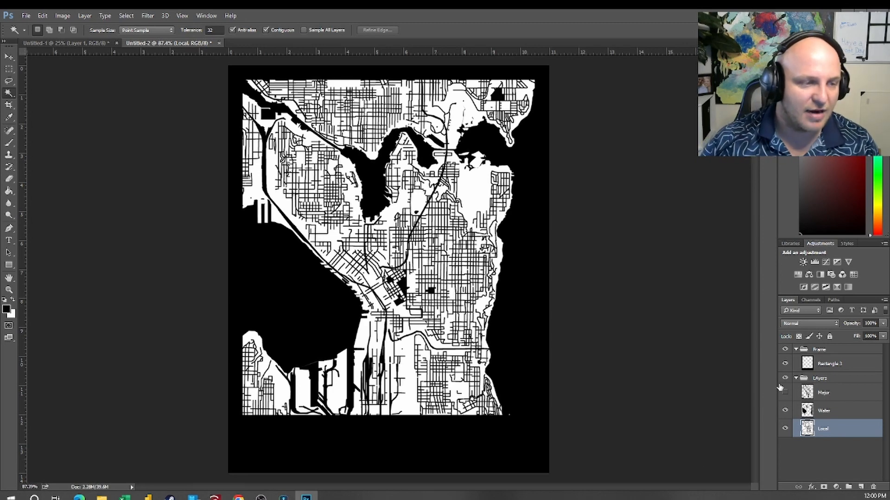
{"action": "left_click", "coordinate": [784, 364]}
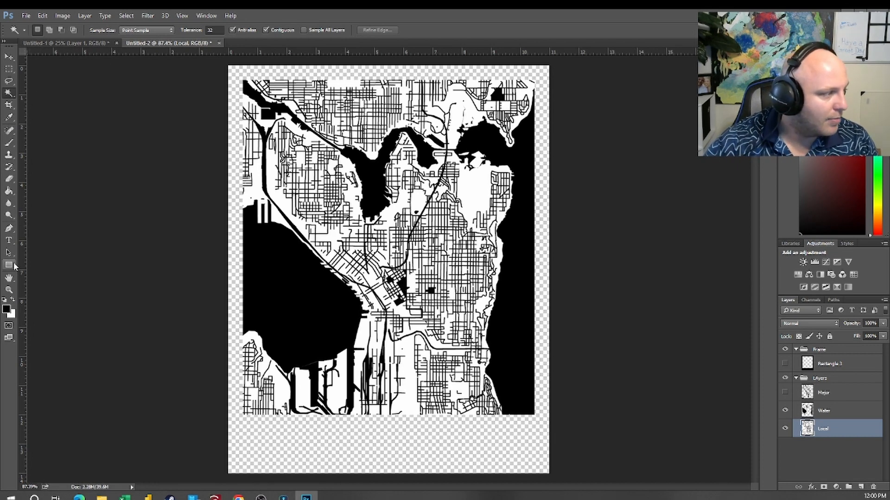
{"action": "left_click", "coordinate": [9, 265]}
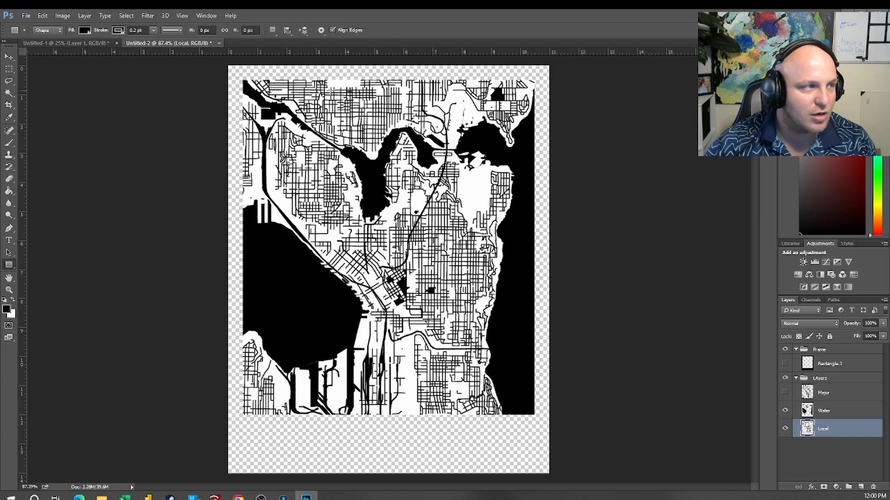
{"action": "left_click", "coordinate": [234, 86]}
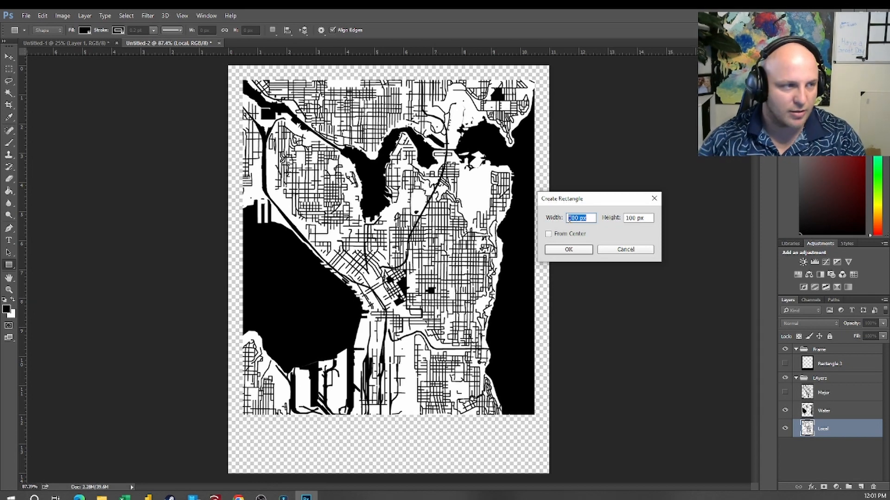
{"action": "type", "text": "11 in"}
{"action": "key", "text": "Tab"}
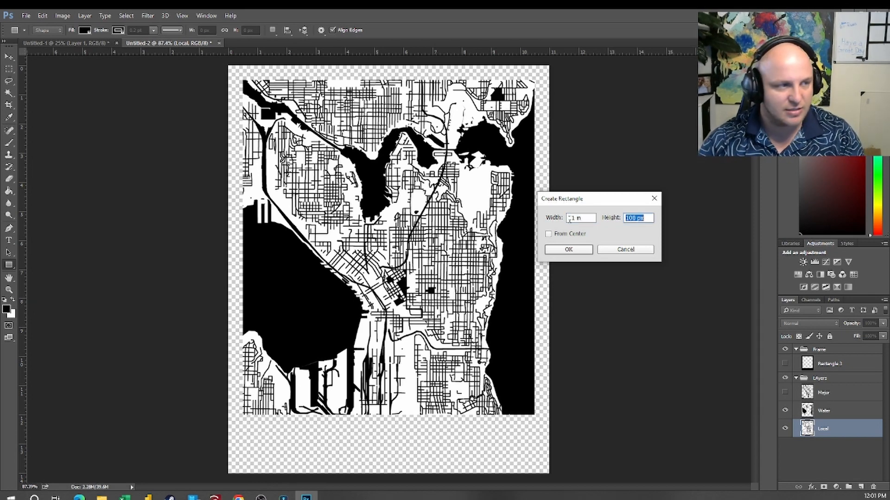
{"action": "type", "text": "14in"}
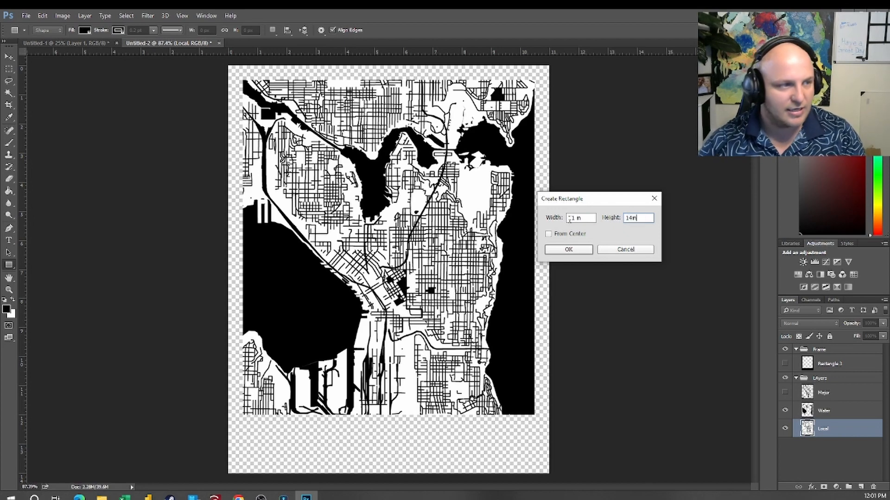
{"action": "left_click", "coordinate": [568, 250]}
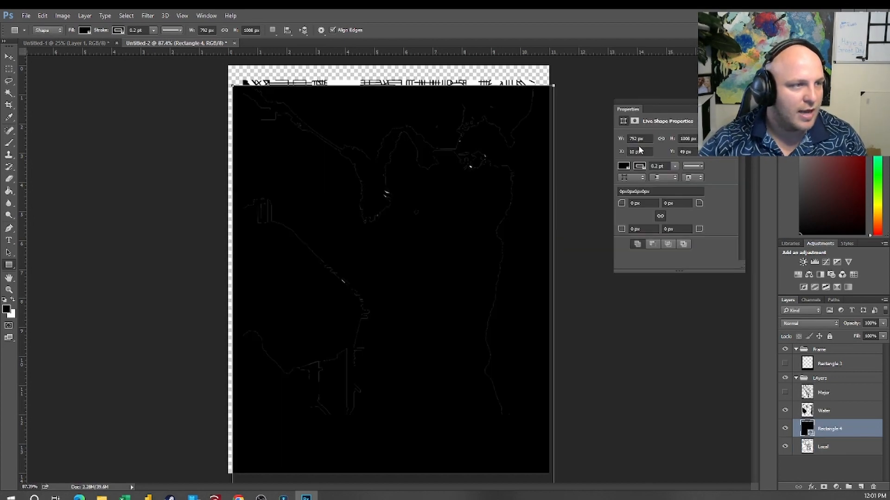
Step: Remove the new rectangle's fill and set its black stroke width to 7.27 pt
{"action": "left_click", "coordinate": [623, 166]}
{"action": "left_click", "coordinate": [630, 184]}
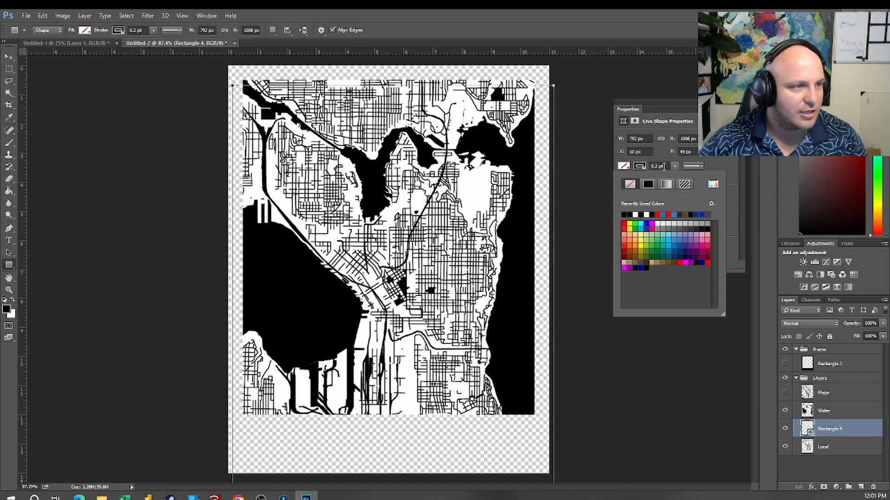
{"action": "left_click", "coordinate": [662, 166]}
{"action": "left_click", "coordinate": [674, 167]}
{"action": "mouse_move", "coordinate": [678, 180]}
{"action": "left_mouse_down"}
{"action": "mouse_move", "coordinate": [701, 179]}
{"action": "mouse_move", "coordinate": [682, 180]}
{"action": "mouse_move", "coordinate": [691, 177]}
{"action": "left_mouse_up"}
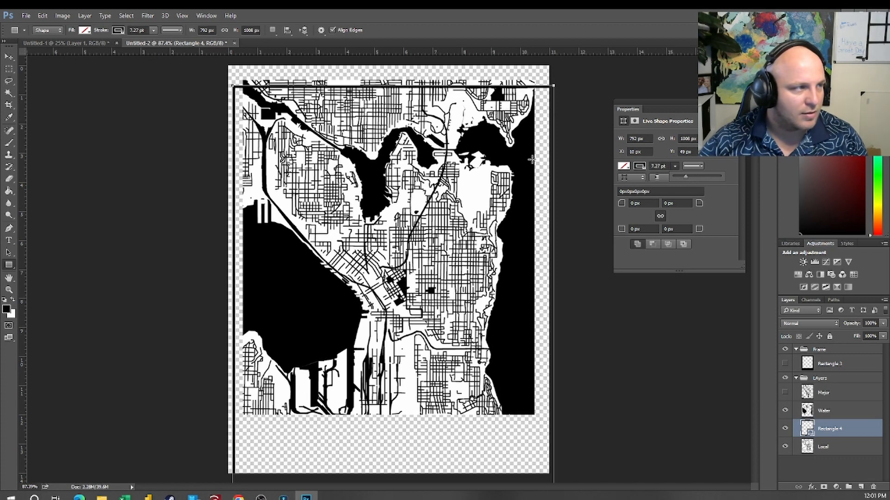
Step: Move the outline rectangle to X 0 px, Y 0 px so it borders the document, close its properties and hide the Water layer
{"action": "left_click", "coordinate": [9, 56]}
{"action": "left_click_drag", "start_coordinate": [291, 125], "coordinate": [287, 104]}
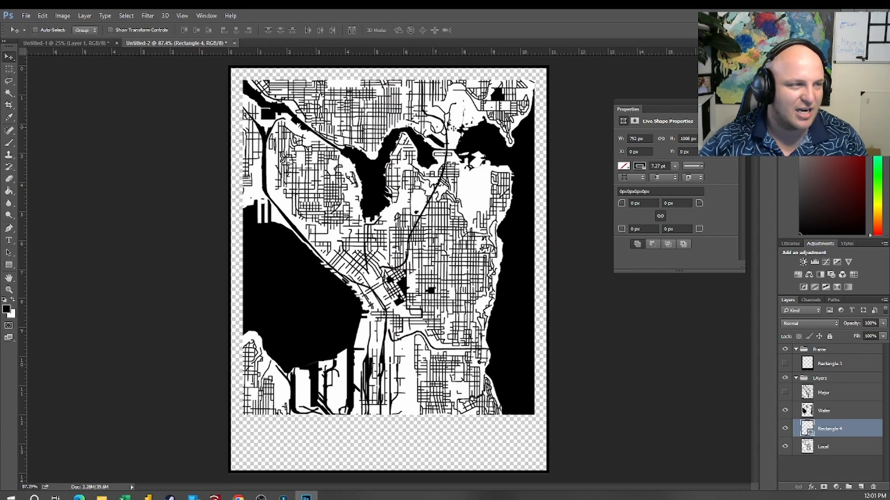
{"action": "left_click", "coordinate": [741, 102]}
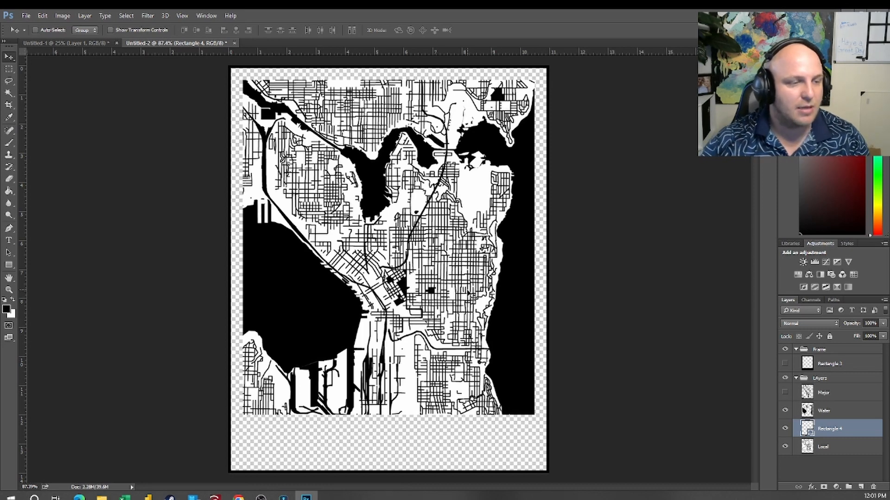
{"action": "left_click", "coordinate": [784, 411]}
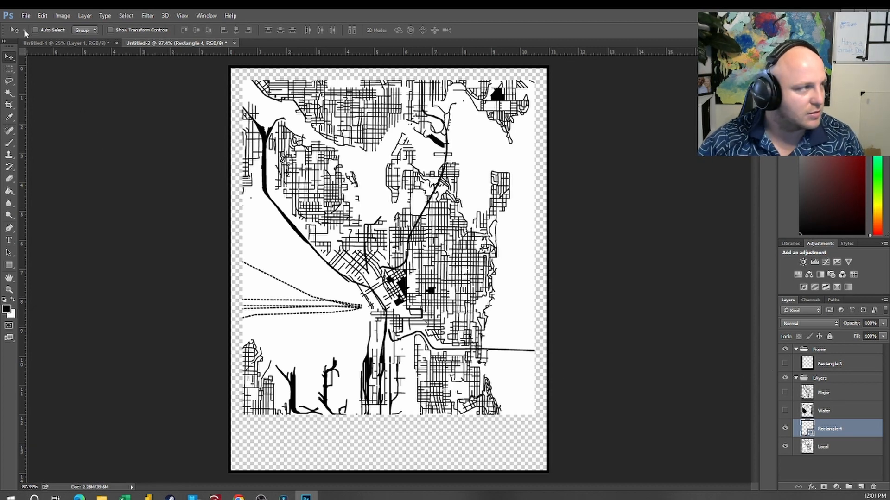
Step: Export the visible Local map and its outline as a PNG, replacing Local in the SpaceNeedle_Map folder, and check the folder
{"action": "left_click", "coordinate": [26, 17]}
{"action": "mouse_move", "coordinate": [60, 150]}
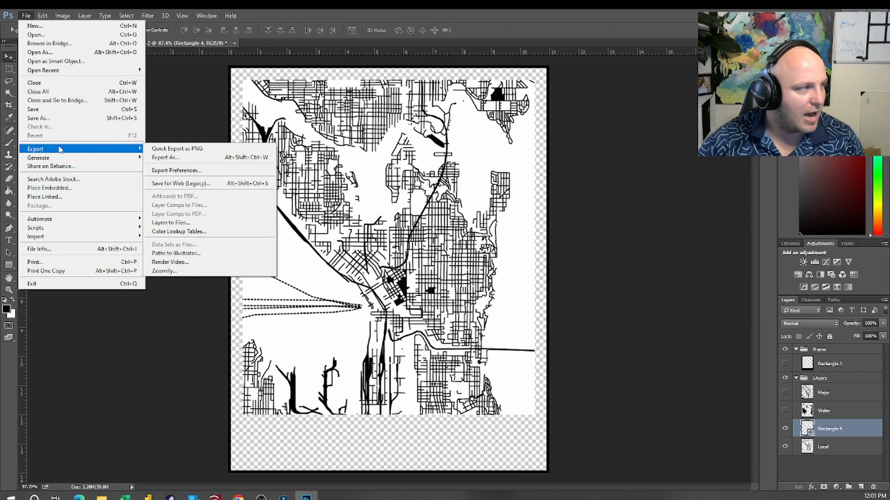
{"action": "left_click", "coordinate": [160, 150]}
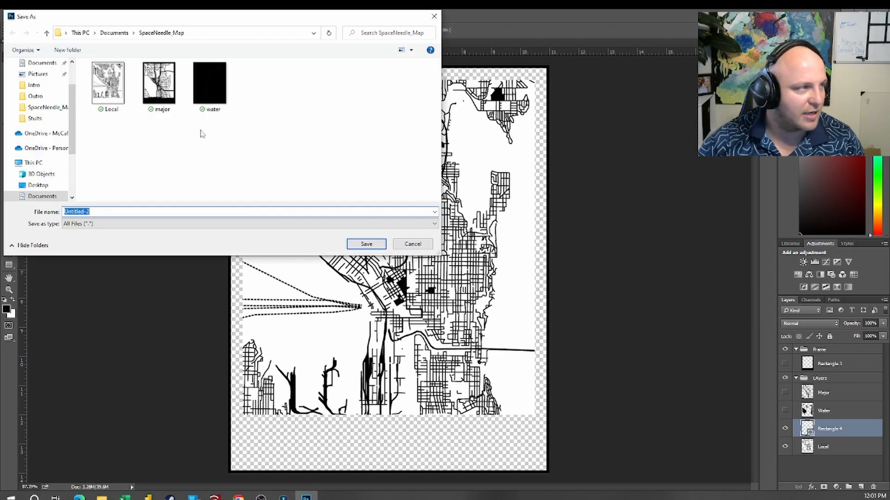
{"action": "left_click", "coordinate": [206, 105]}
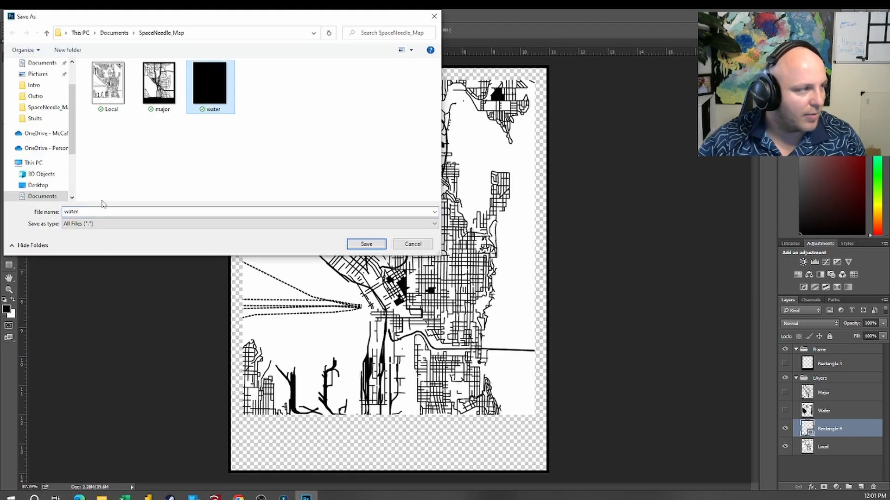
{"action": "left_click", "coordinate": [108, 85]}
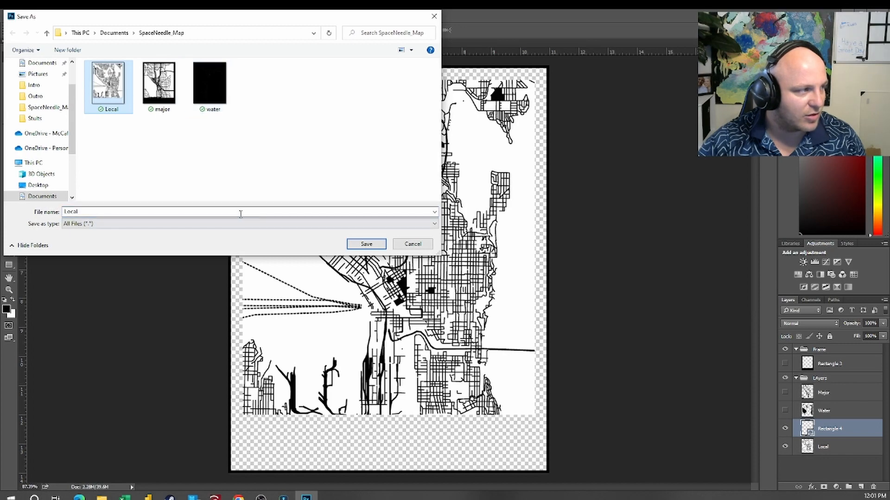
{"action": "left_click", "coordinate": [367, 244]}
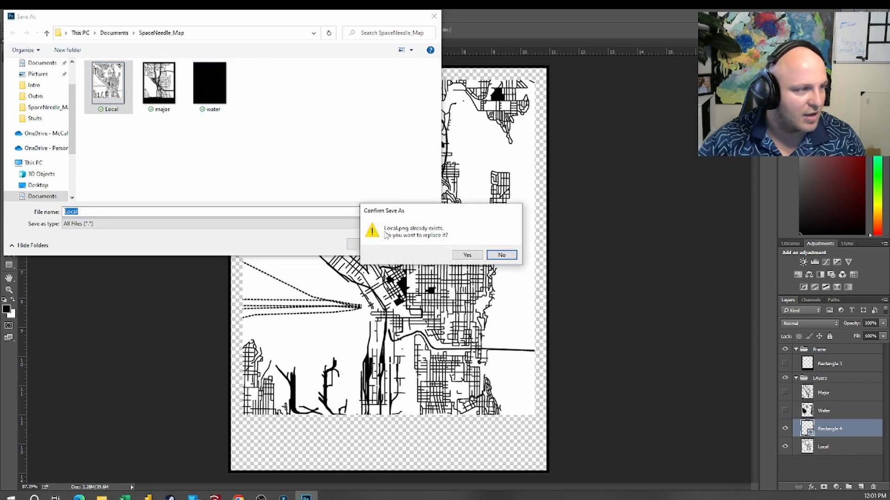
{"action": "left_click", "coordinate": [468, 255]}
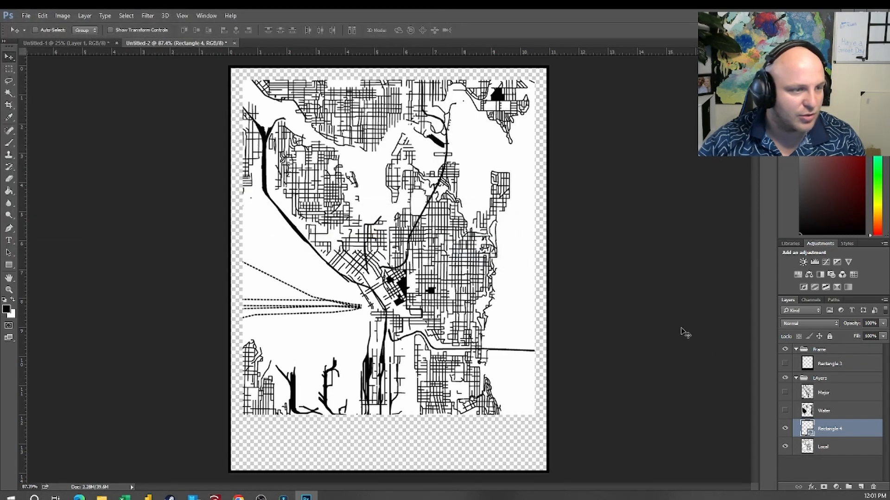
{"action": "key", "text": "alt+Tab"}
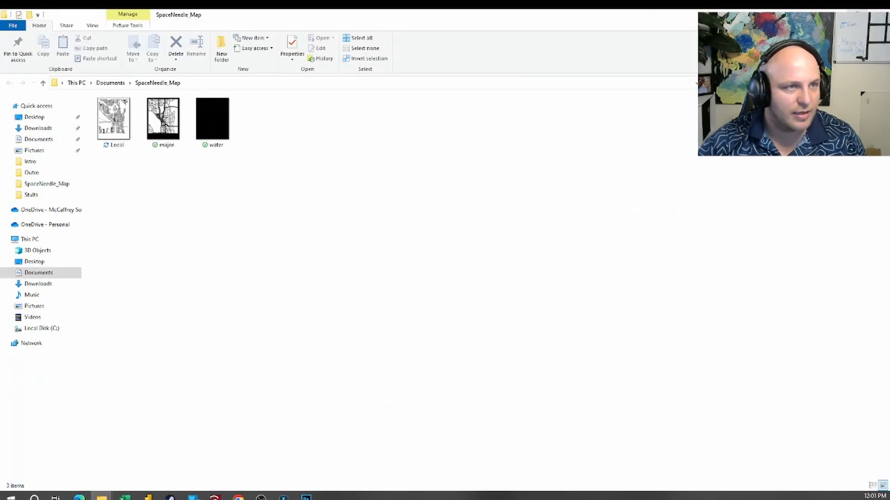
{"action": "left_click", "coordinate": [836, 14]}
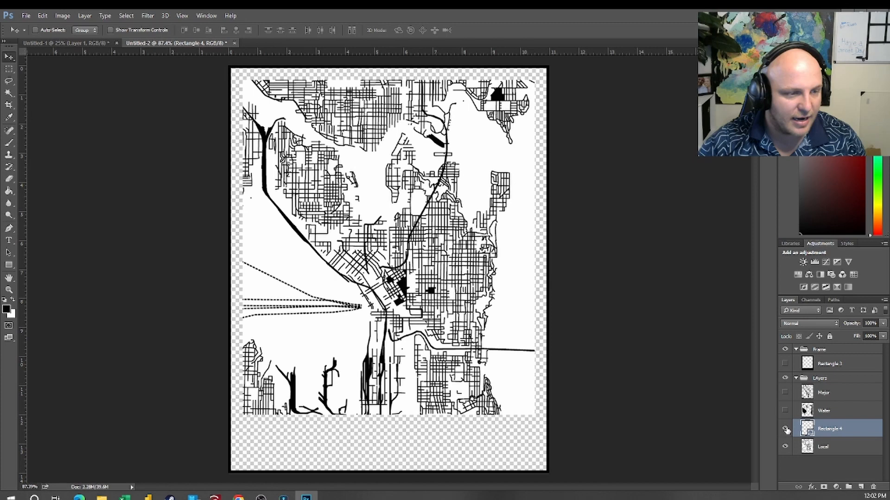
Step: Show the Water layer instead of Local and export it with the outline as a PNG, replacing water in the SpaceNeedle_Map folder
{"action": "left_click", "coordinate": [785, 447]}
{"action": "left_click", "coordinate": [785, 411]}
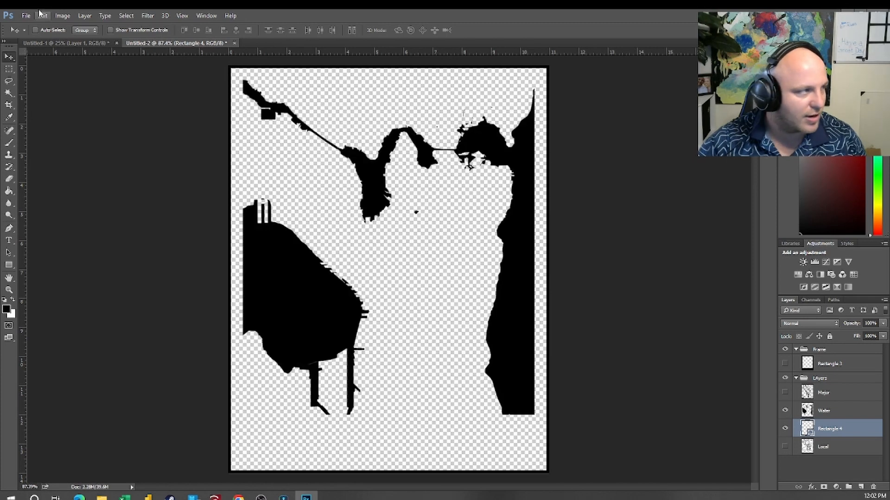
{"action": "left_click", "coordinate": [25, 16]}
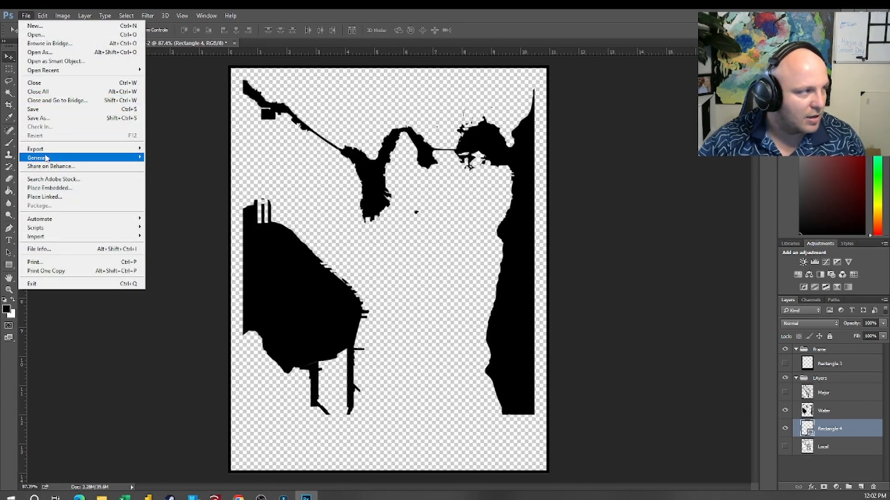
{"action": "mouse_move", "coordinate": [52, 149]}
{"action": "left_click", "coordinate": [164, 149]}
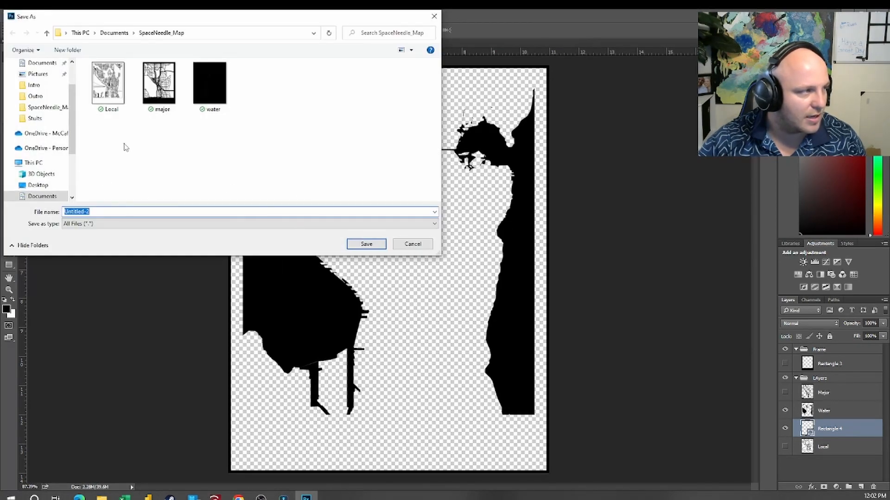
{"action": "left_click", "coordinate": [210, 86]}
{"action": "left_click", "coordinate": [366, 245]}
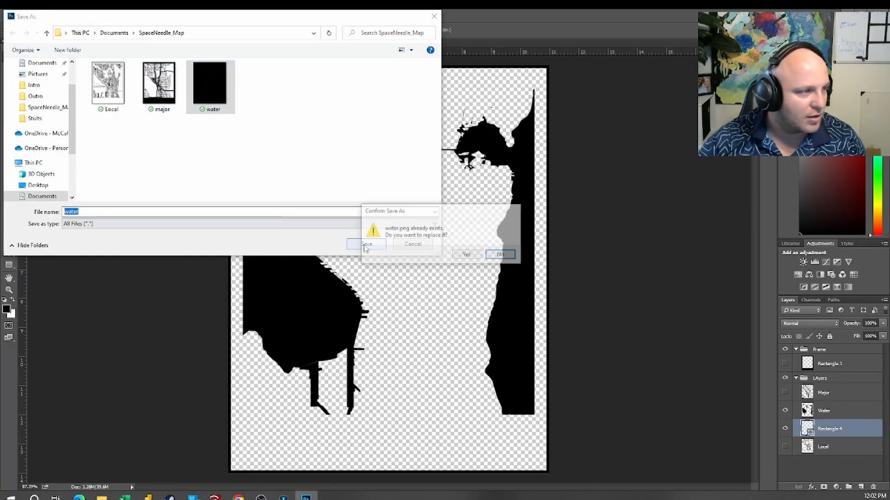
{"action": "left_click", "coordinate": [466, 255]}
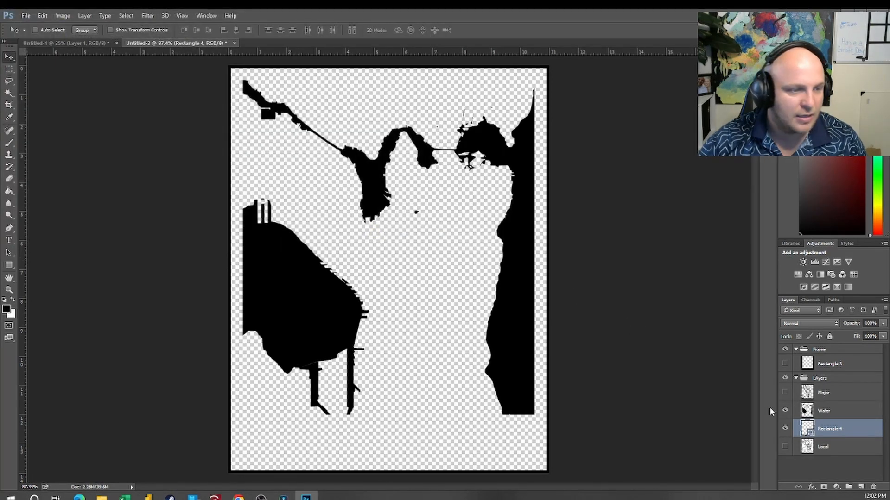
Step: Hide the Water layer and the Rectangle 4 outline, leaving only the Major layer and the Rectangle 3 frame shown
{"action": "left_click", "coordinate": [784, 411]}
{"action": "left_click", "coordinate": [785, 393]}
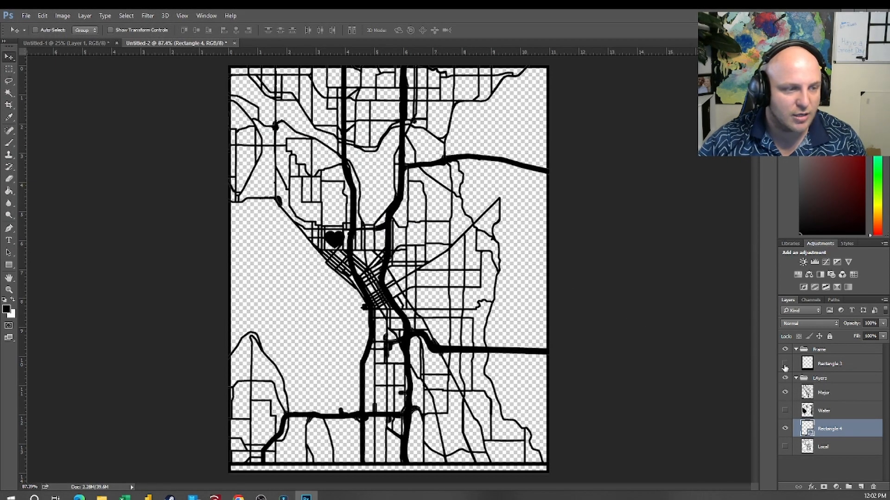
{"action": "left_click", "coordinate": [784, 365]}
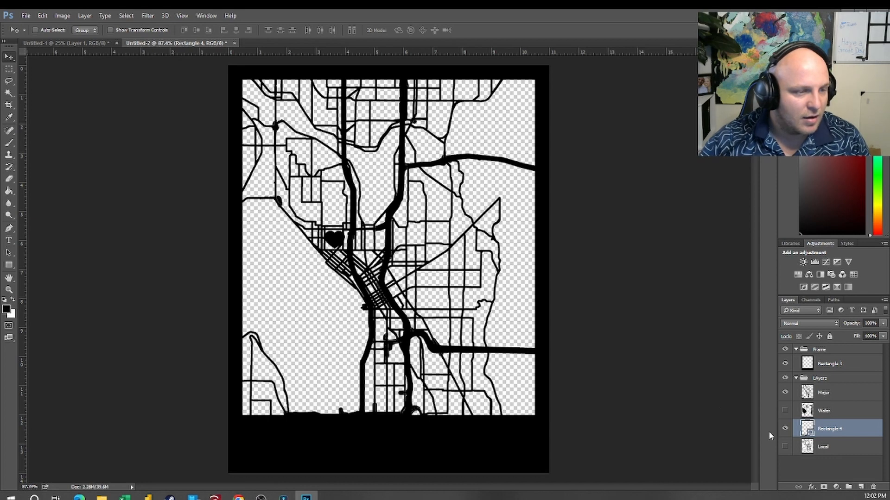
{"action": "left_click", "coordinate": [784, 429]}
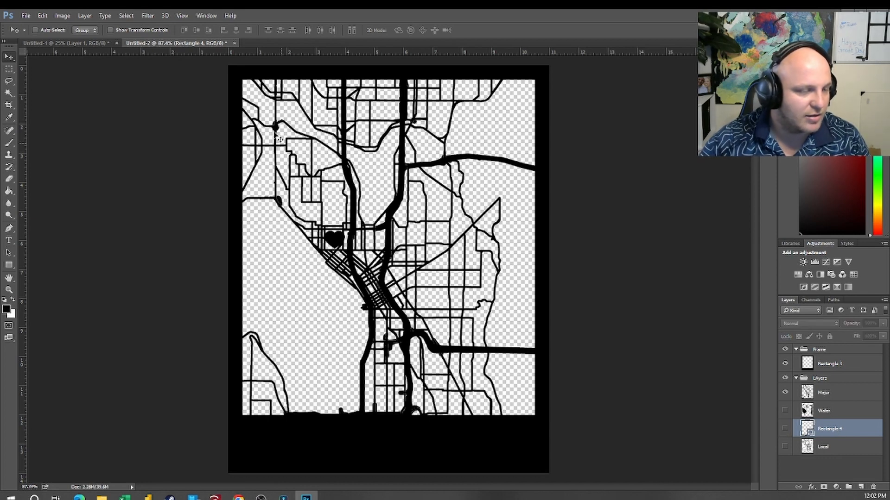
Step: Export the framed major-road map as a PNG, replacing major in the SpaceNeedle_Map folder
{"action": "left_click", "coordinate": [25, 16]}
{"action": "mouse_move", "coordinate": [77, 148]}
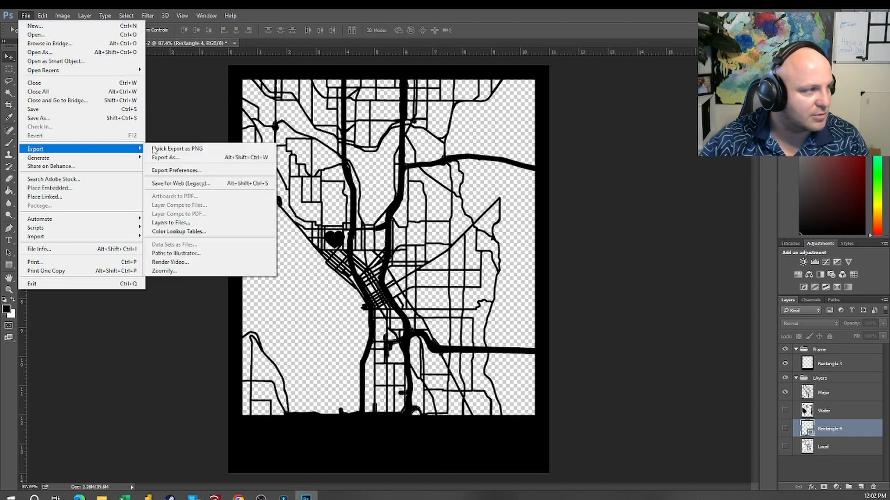
{"action": "left_click", "coordinate": [166, 148]}
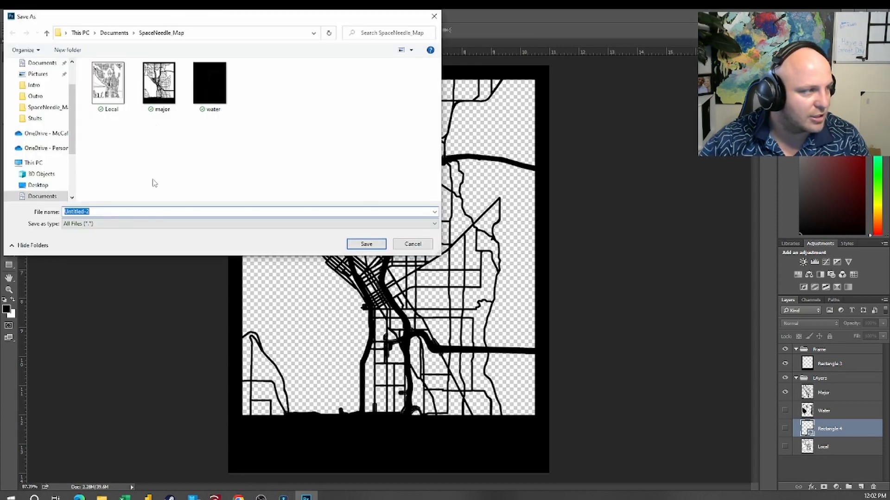
{"action": "left_click", "coordinate": [179, 100]}
{"action": "left_click", "coordinate": [366, 244]}
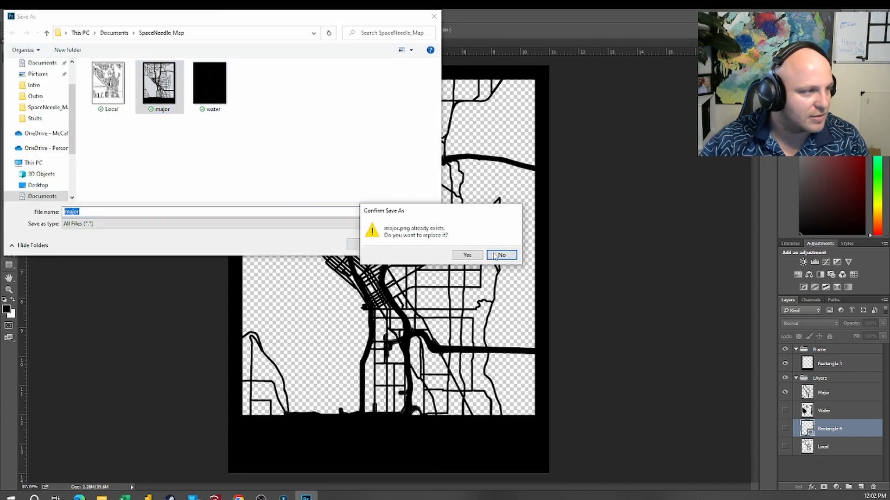
{"action": "left_click", "coordinate": [467, 254]}
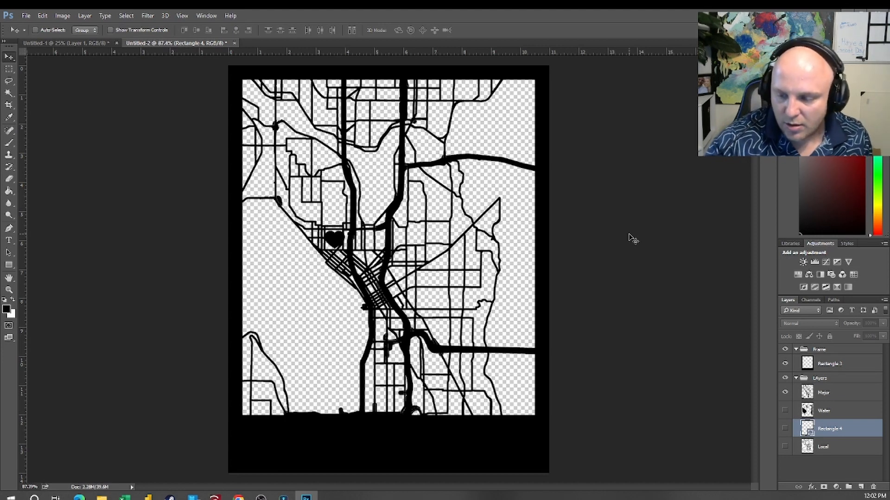
Step: Review the Water and Local maps inside the frame with the Major layer hidden, toggling each map's visibility
{"action": "left_click", "coordinate": [785, 392]}
{"action": "left_click", "coordinate": [785, 411]}
{"action": "left_click", "coordinate": [785, 447]}
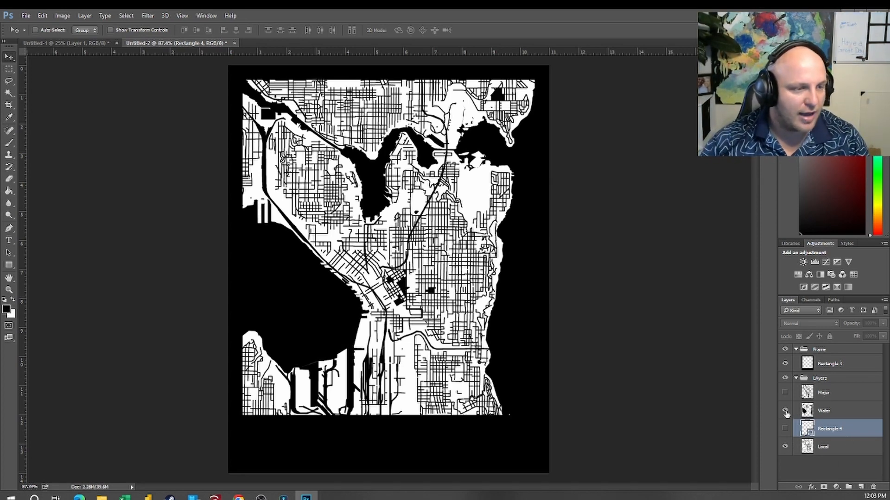
{"action": "left_click", "coordinate": [785, 411]}
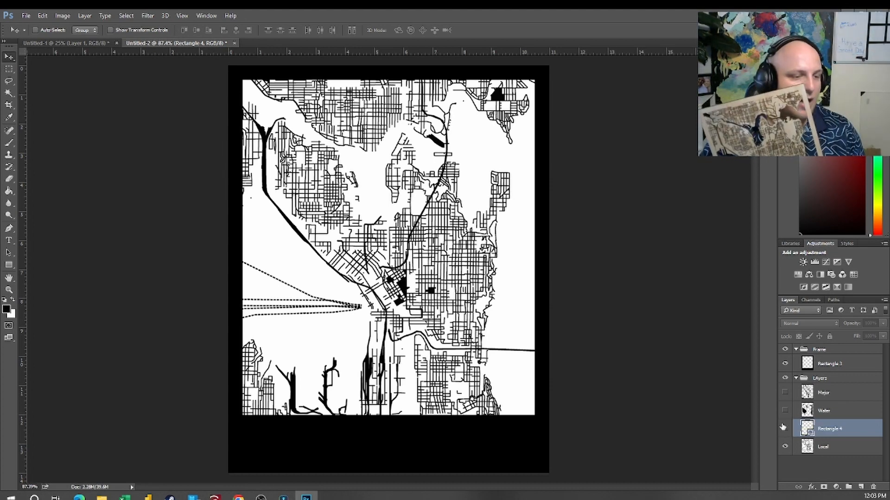
{"action": "left_click", "coordinate": [785, 447]}
{"action": "left_click", "coordinate": [785, 411]}
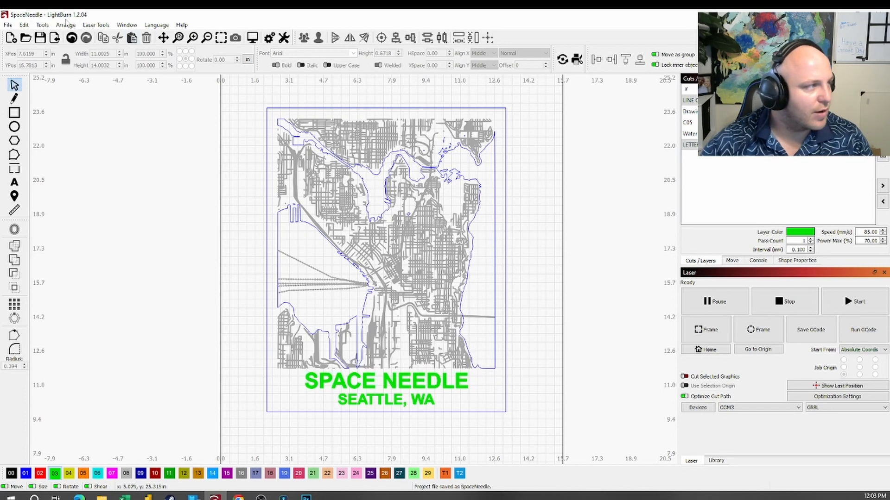
Step: Switch to LightBurn, start a new empty project and open the file import dialog for the SpaceNeedle_Map folder
{"action": "left_click", "coordinate": [8, 25]}
{"action": "left_click", "coordinate": [19, 36]}
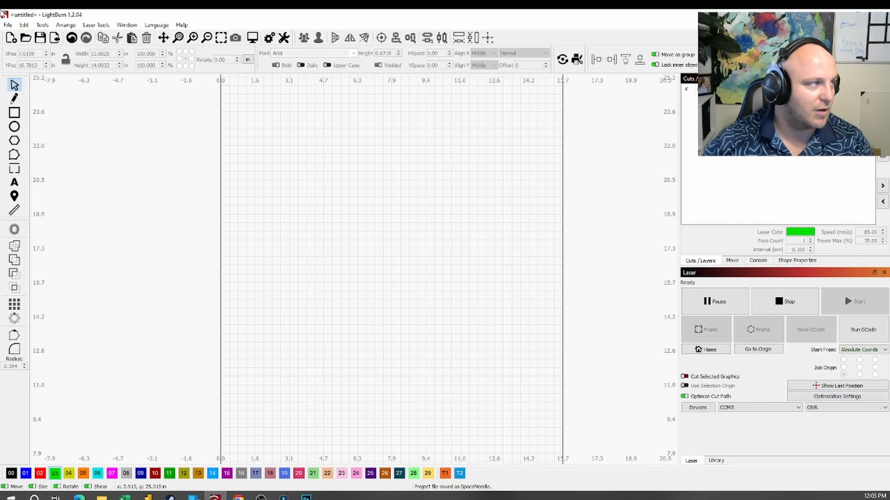
{"action": "left_click", "coordinate": [12, 26]}
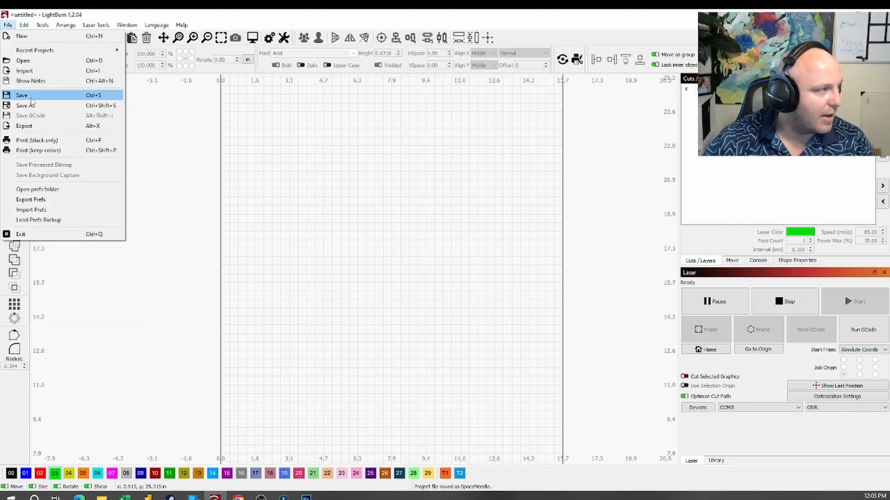
{"action": "left_click", "coordinate": [36, 60]}
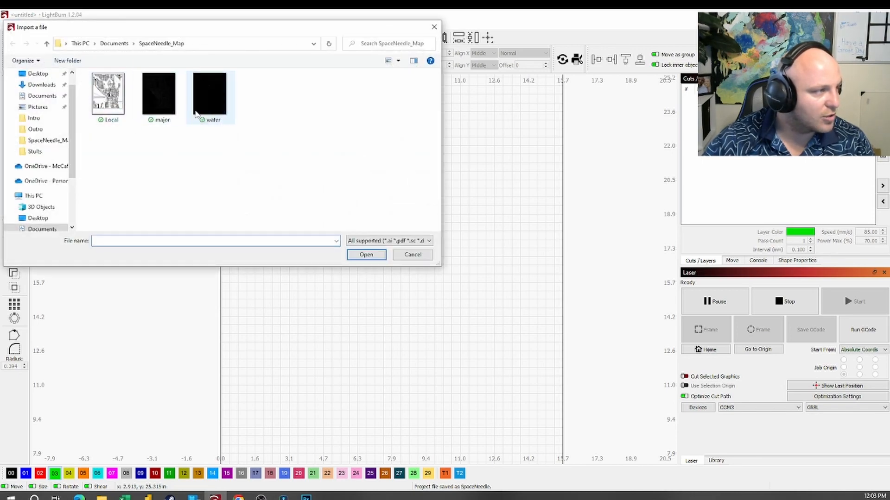
Step: Check the creation and modification dates in the water file's properties, then close them
{"action": "right_click", "coordinate": [195, 111]}
{"action": "left_click", "coordinate": [222, 445]}
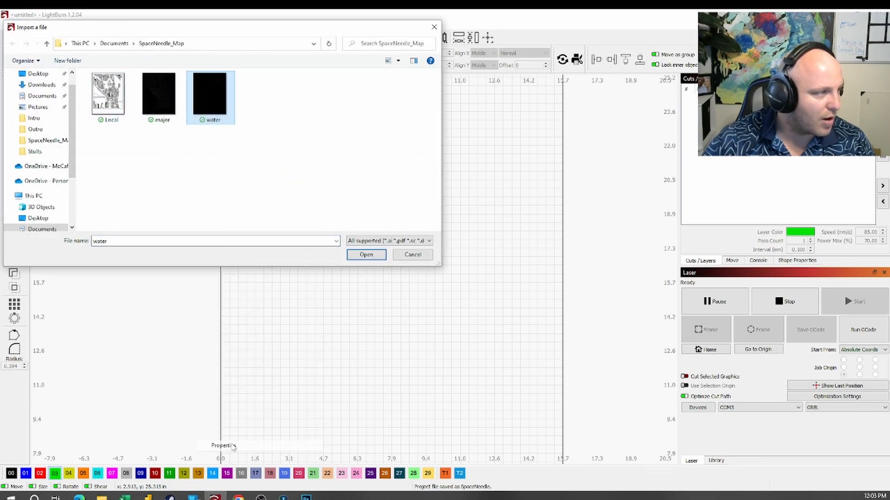
{"action": "left_click_drag", "start_coordinate": [285, 243], "coordinate": [321, 243]}
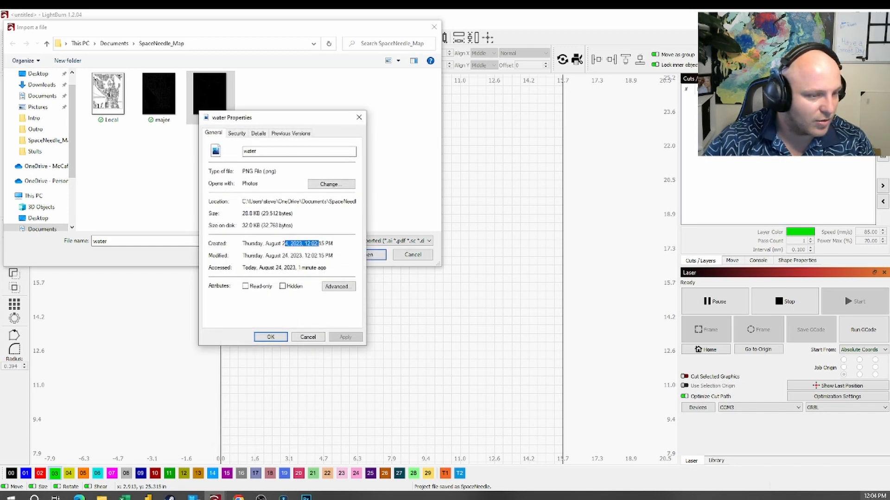
{"action": "left_click", "coordinate": [361, 118]}
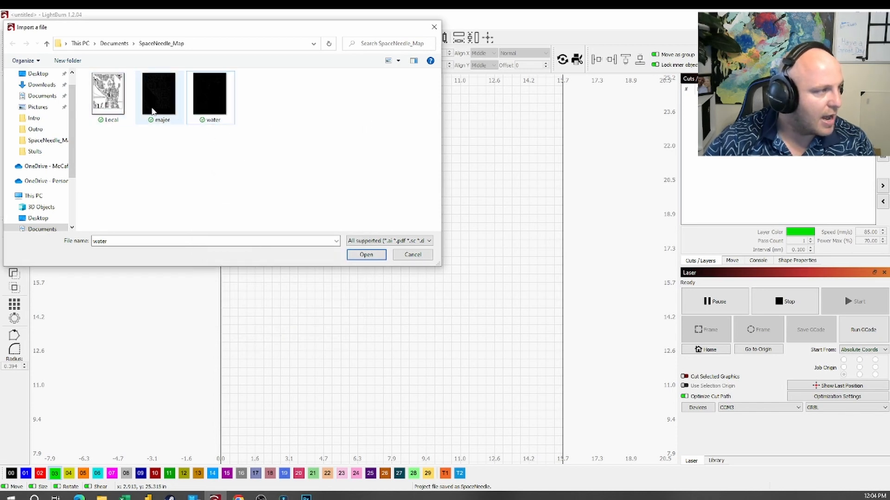
Step: Import the major map image into the project and assign it to the red 02 layer
{"action": "double_click", "coordinate": [155, 104]}
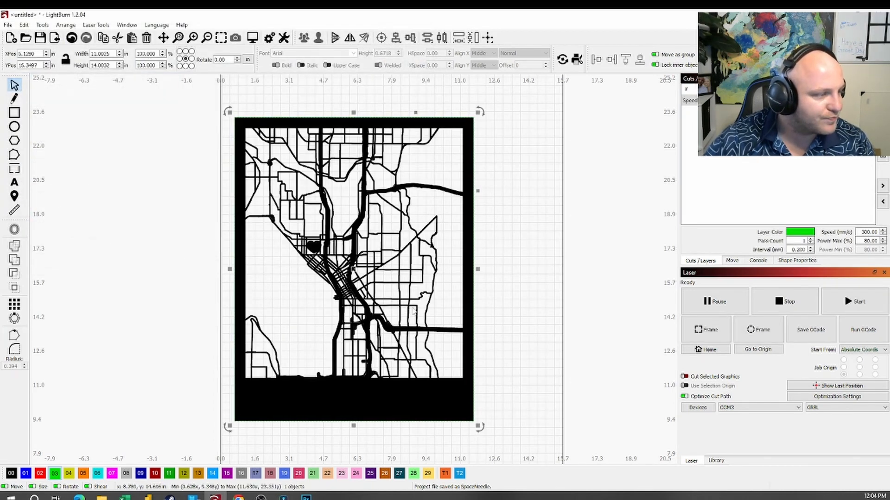
{"action": "scroll", "coordinate": [331, 290], "scroll_direction": "down", "scroll_amount": 2}
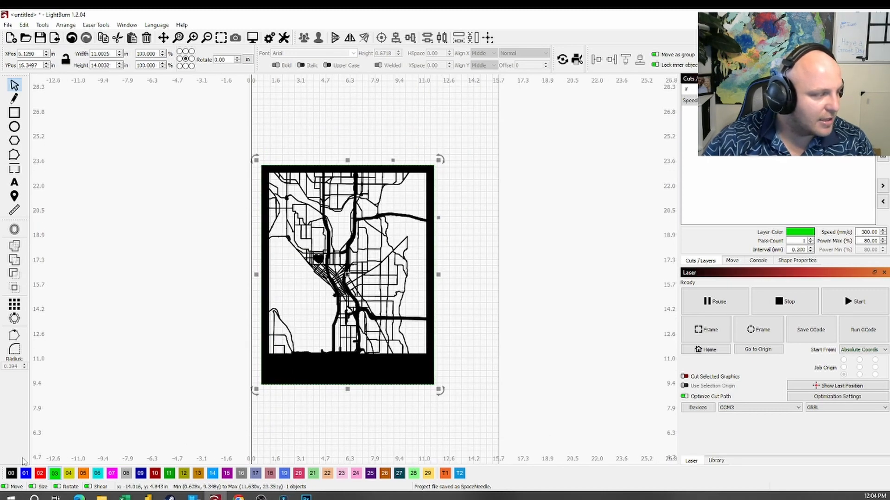
{"action": "left_click", "coordinate": [40, 475]}
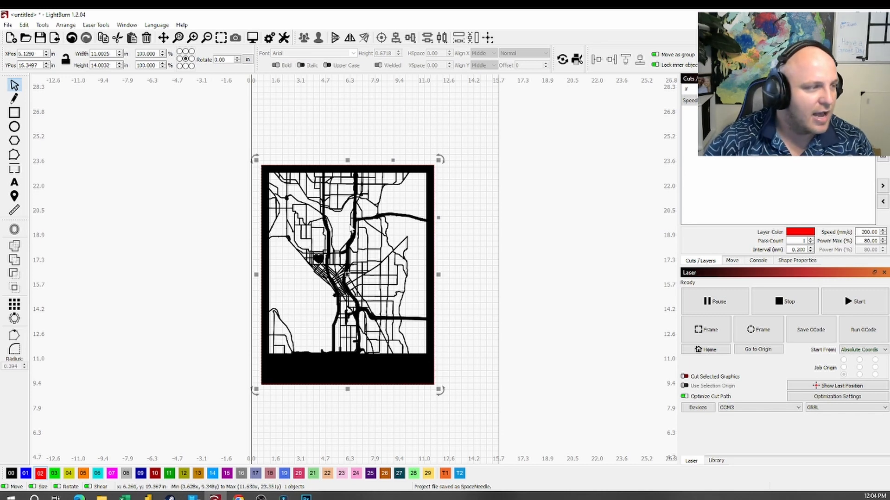
Step: Trace the major map image with cutoff 0 and threshold 128, and move the image to about X 7.87 in, Y 18.50 in
{"action": "right_click", "coordinate": [349, 224]}
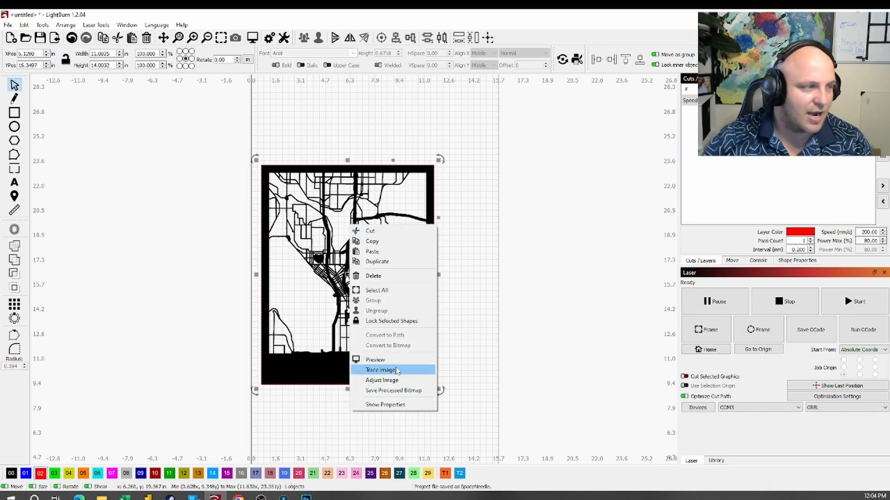
{"action": "left_click", "coordinate": [397, 371]}
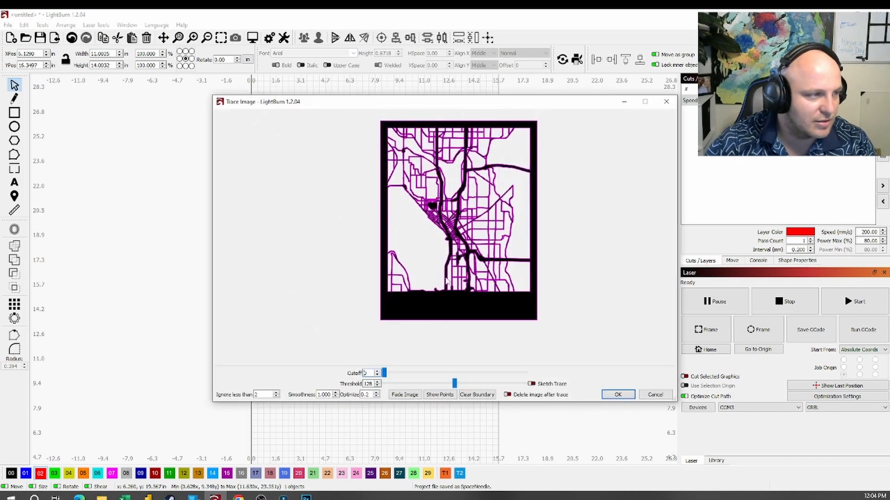
{"action": "left_click", "coordinate": [611, 394]}
{"action": "mouse_move", "coordinate": [404, 279]}
{"action": "left_mouse_down"}
{"action": "mouse_move", "coordinate": [488, 273]}
{"action": "mouse_move", "coordinate": [431, 245]}
{"action": "left_mouse_up"}
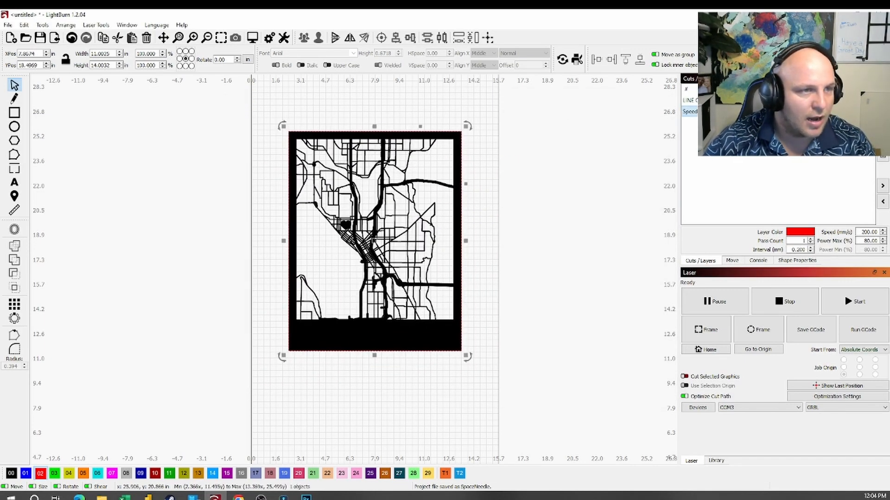
Step: Delete the major map's source image and move its red trace to about X 7.91 in, Y 16.54 in
{"action": "left_click_drag", "start_coordinate": [396, 270], "coordinate": [503, 276]}
{"action": "key", "text": "Delete"}
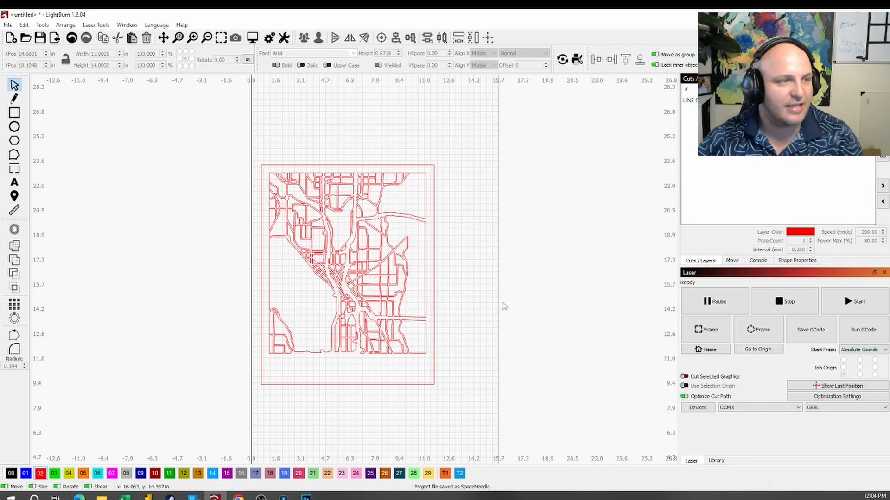
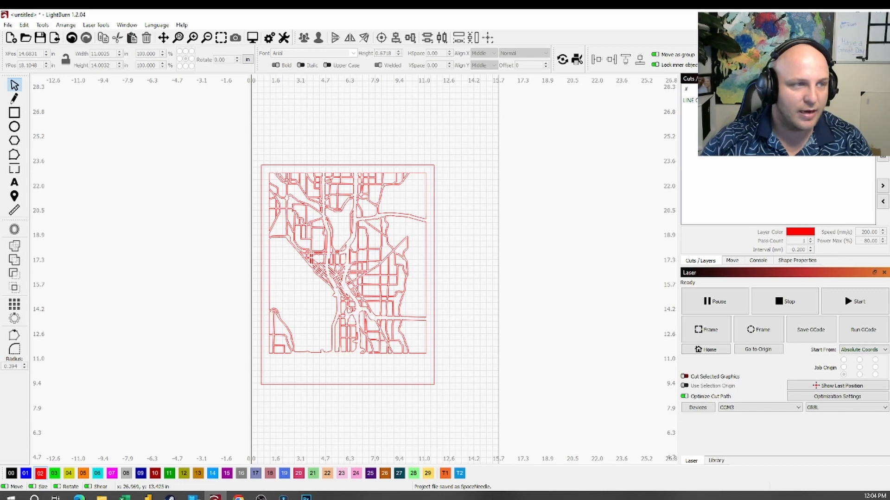
{"action": "left_click", "coordinate": [737, 100]}
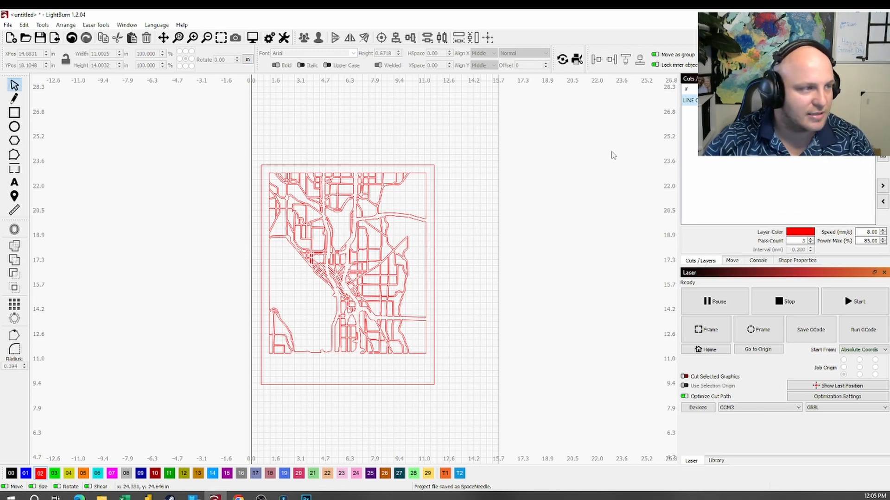
{"action": "left_click", "coordinate": [349, 274]}
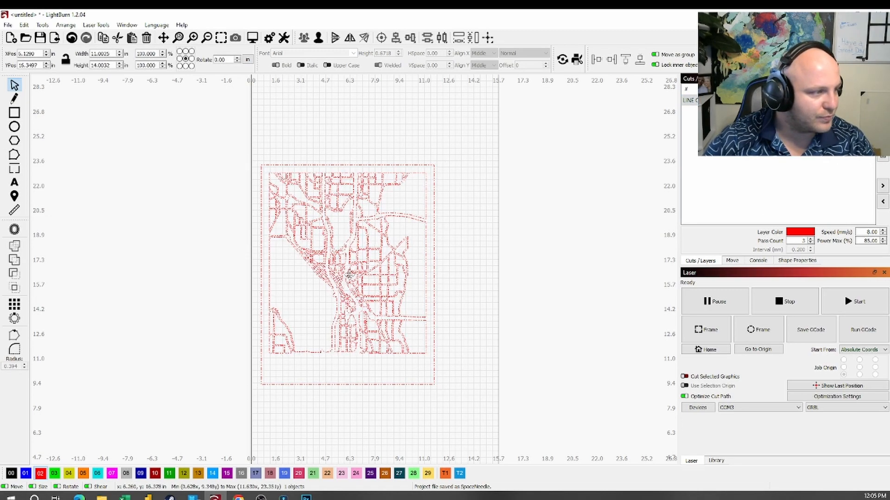
{"action": "left_click_drag", "start_coordinate": [350, 275], "coordinate": [378, 272]}
{"action": "left_click", "coordinate": [362, 110]}
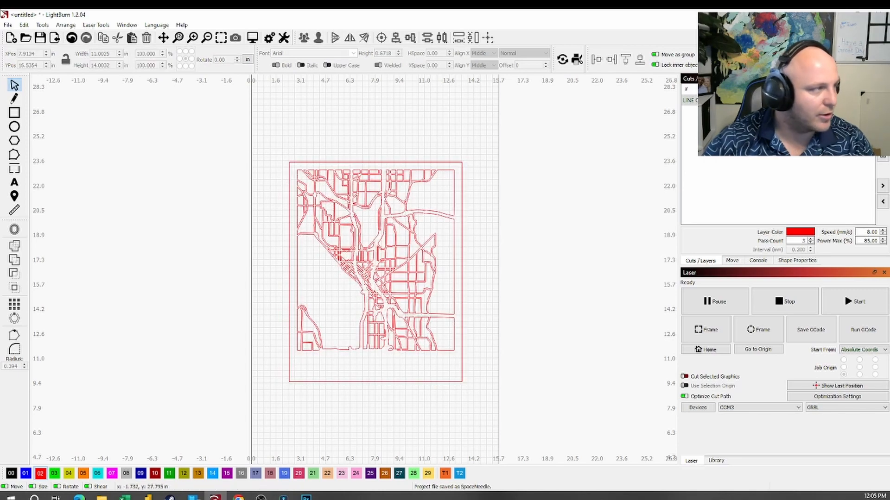
Step: Import the water map image at about X 13.99 in, Y 12.70 in and assign it to the blue 01 layer
{"action": "left_click", "coordinate": [8, 24]}
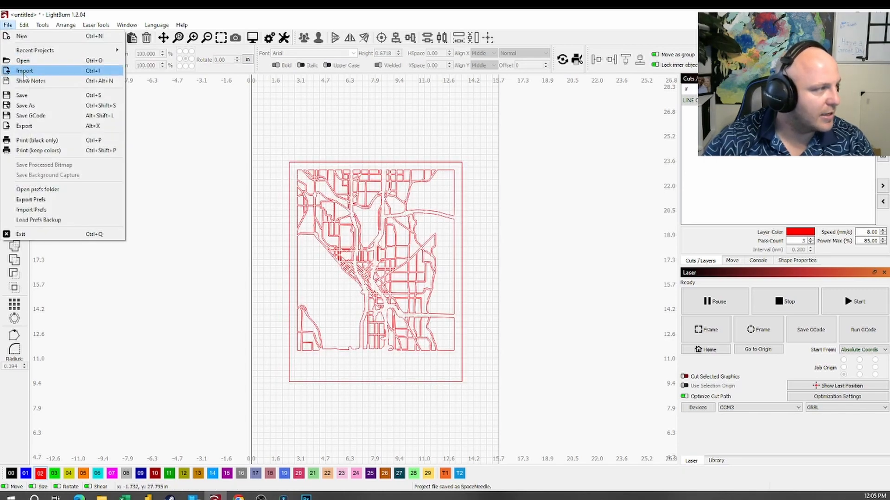
{"action": "left_click", "coordinate": [24, 71]}
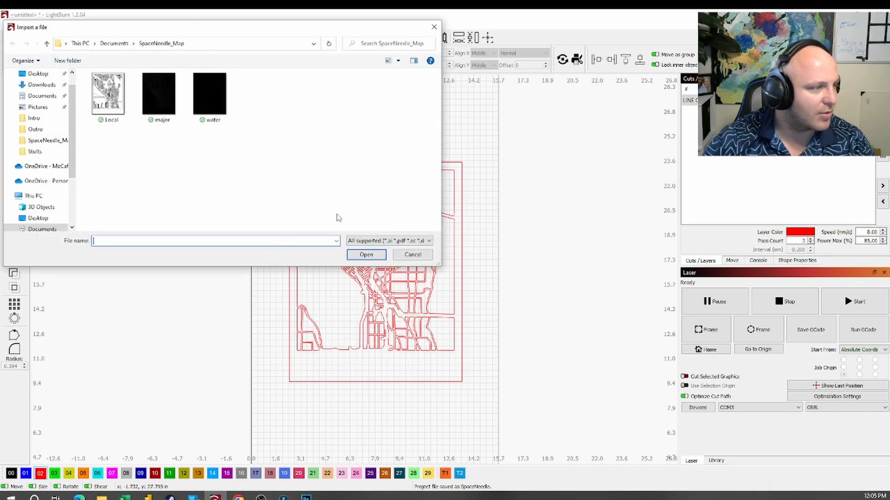
{"action": "double_click", "coordinate": [212, 110]}
{"action": "left_click_drag", "start_coordinate": [315, 302], "coordinate": [429, 359]}
{"action": "scroll", "coordinate": [439, 278], "scroll_direction": "down", "scroll_amount": 3}
{"action": "right_click", "coordinate": [436, 320]}
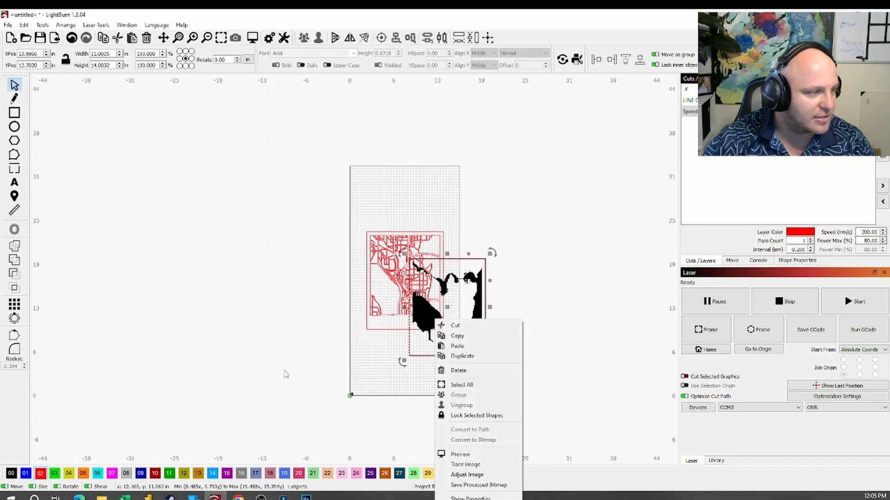
{"action": "left_click", "coordinate": [286, 372]}
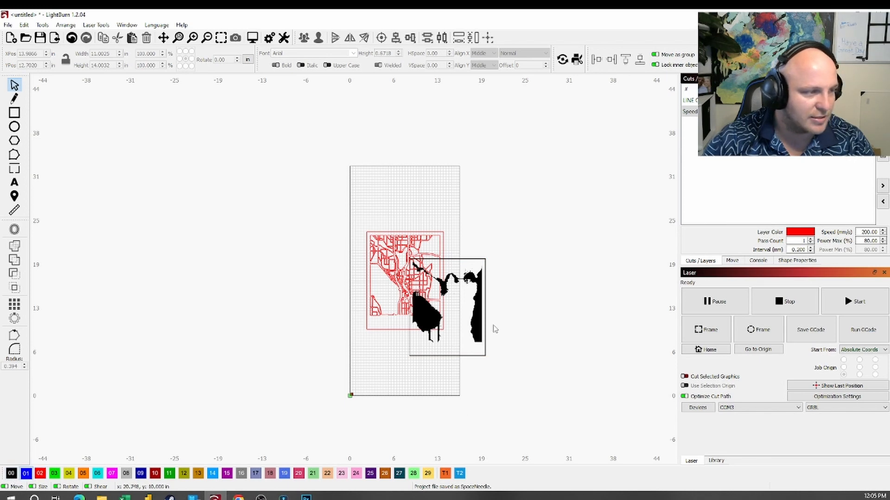
{"action": "left_click", "coordinate": [480, 326]}
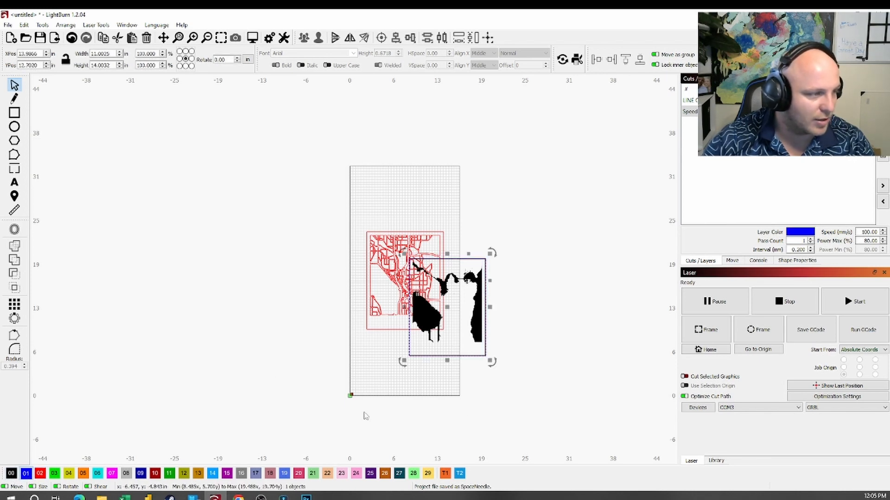
Step: Trace the water map image with cutoff 0 and threshold 128
{"action": "right_click", "coordinate": [478, 325]}
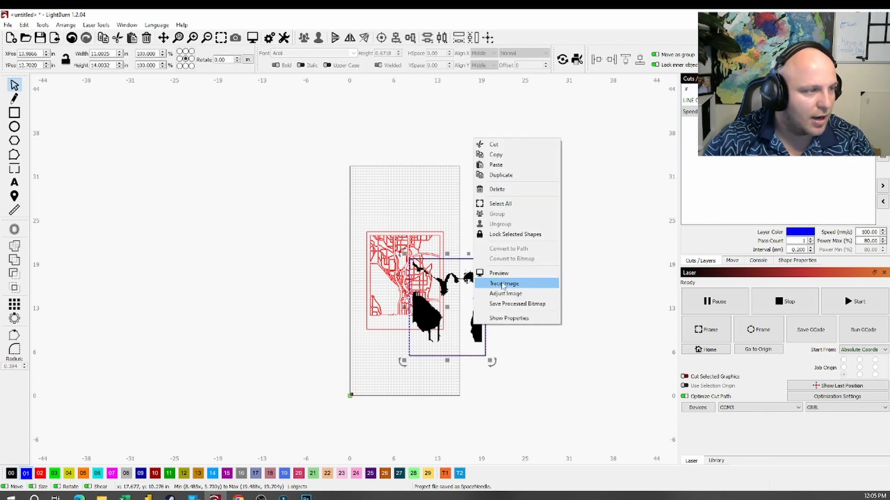
{"action": "left_click", "coordinate": [523, 285]}
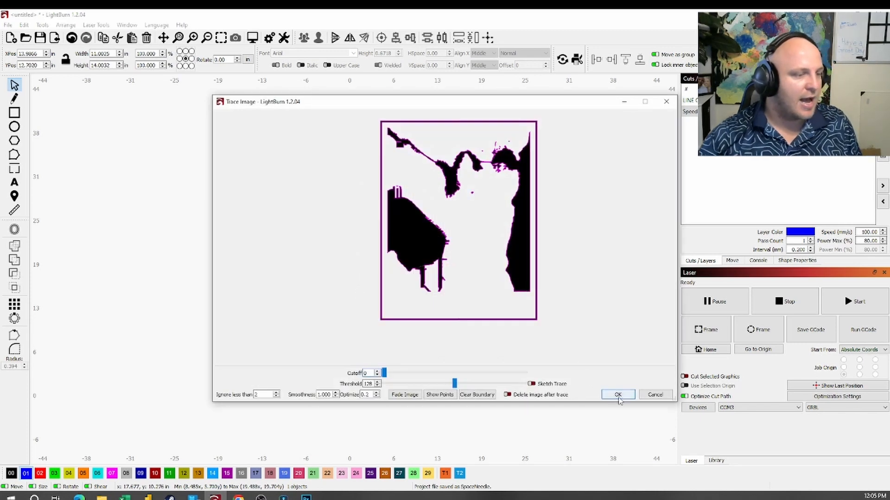
{"action": "left_click", "coordinate": [618, 394]}
Step: Move the water trace off its source image to about X 23.19 in, Y 10.74 in and delete the image
{"action": "left_click_drag", "start_coordinate": [482, 324], "coordinate": [545, 337]}
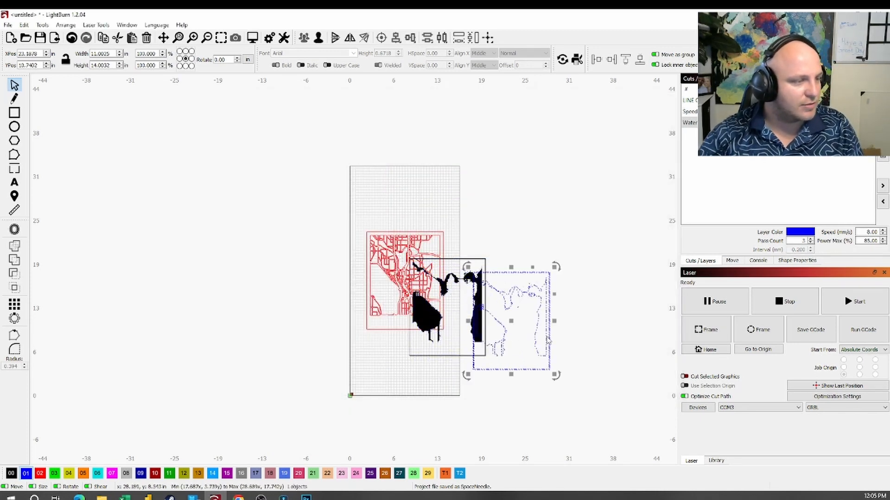
{"action": "left_click", "coordinate": [448, 333]}
{"action": "key", "text": "Delete"}
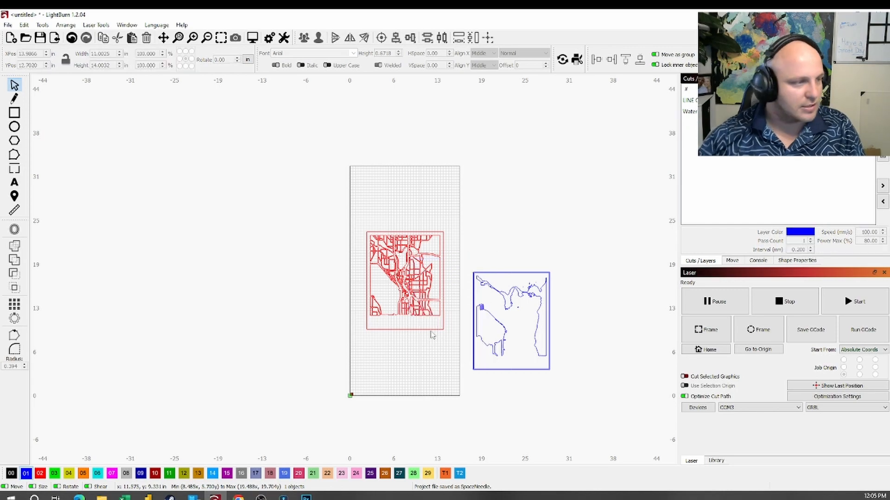
Step: Ungroup the blue water trace and delete the inner rectangle of its double border
{"action": "scroll", "coordinate": [542, 287], "scroll_direction": "up", "scroll_amount": 8}
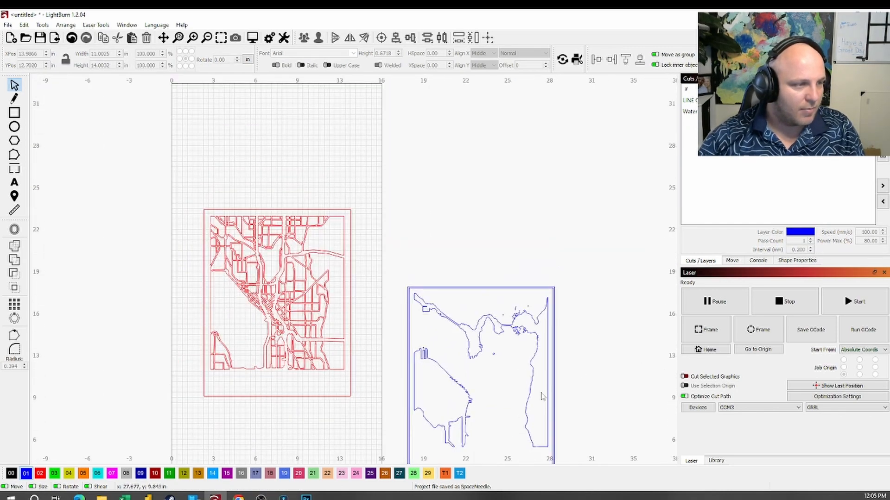
{"action": "scroll", "coordinate": [559, 144], "scroll_direction": "up", "scroll_amount": 2}
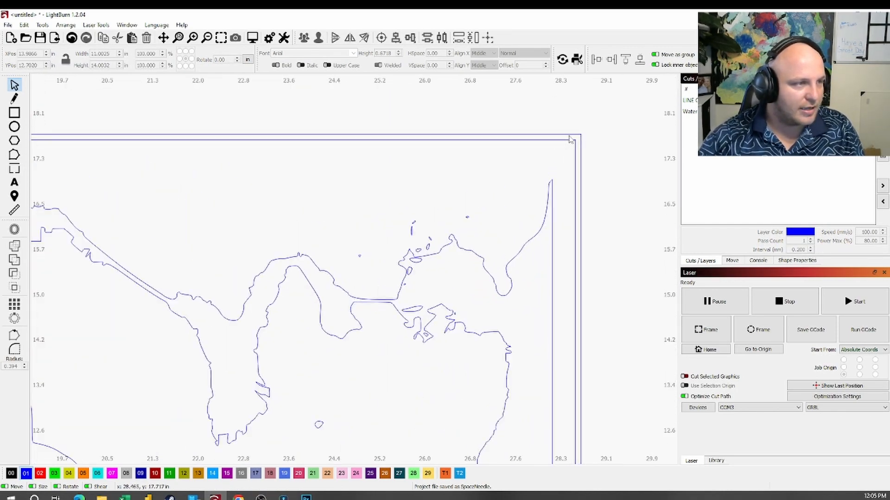
{"action": "right_click", "coordinate": [562, 142]}
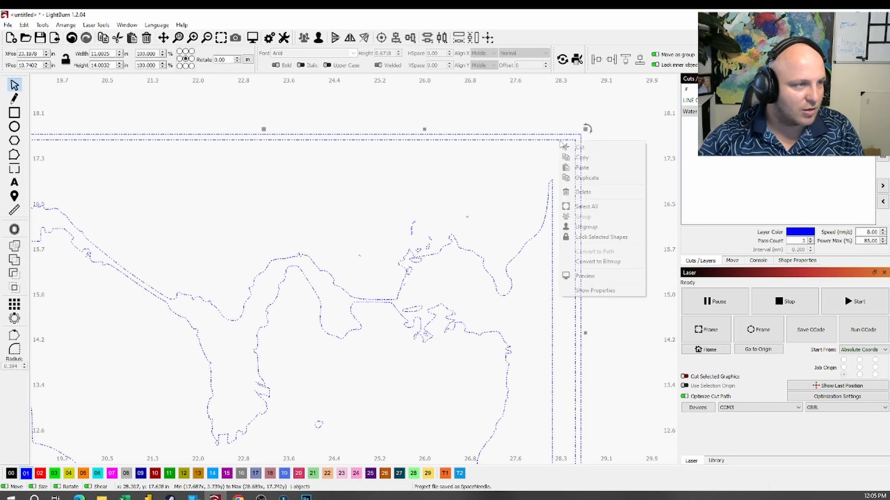
{"action": "left_click", "coordinate": [586, 226]}
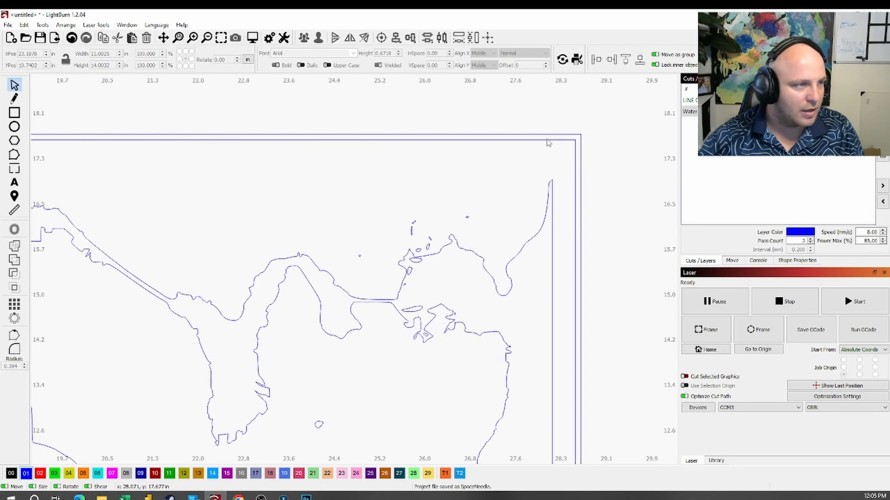
{"action": "left_click", "coordinate": [548, 142]}
{"action": "scroll", "coordinate": [548, 143], "scroll_direction": "down", "scroll_amount": 8}
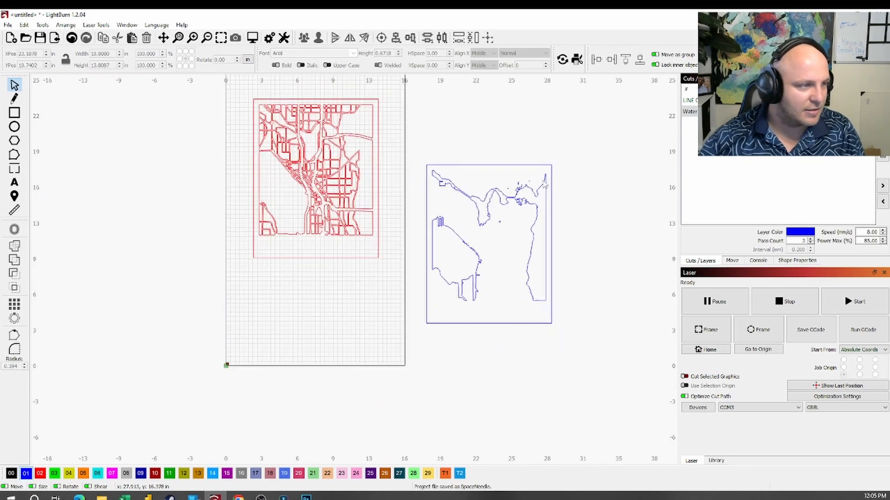
Step: Regroup the whole water trace and align its border with the red major-road border at X 7.9134 in, Y 16.5354 in
{"action": "left_click_drag", "start_coordinate": [415, 153], "coordinate": [585, 361]}
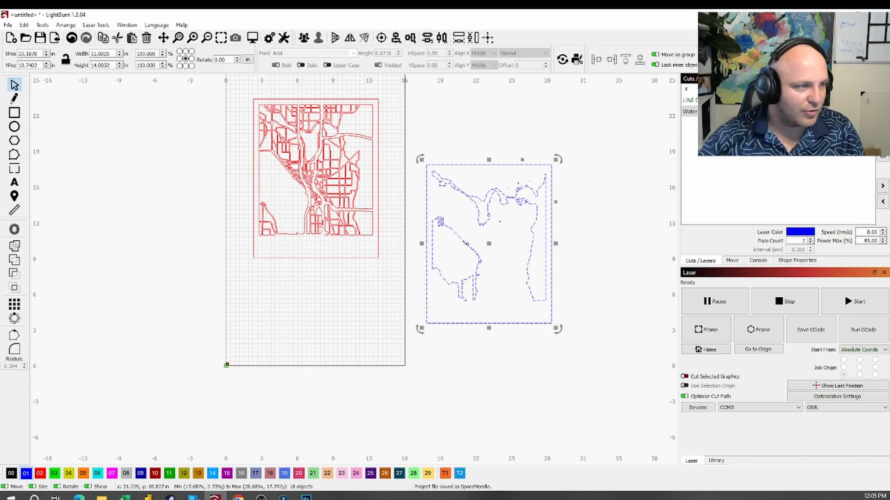
{"action": "right_click", "coordinate": [472, 245]}
{"action": "left_click", "coordinate": [491, 318]}
{"action": "left_click_drag", "start_coordinate": [489, 243], "coordinate": [316, 176]}
{"action": "scroll", "coordinate": [387, 264], "scroll_direction": "up", "scroll_amount": 15}
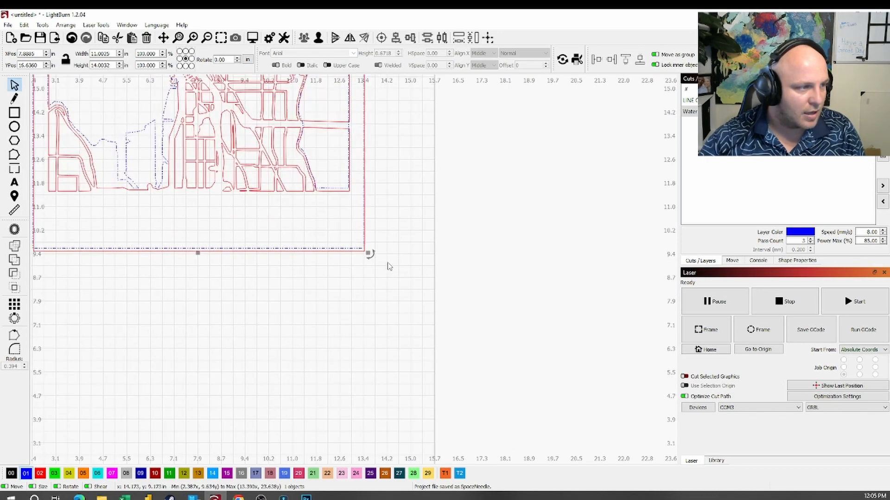
{"action": "left_click_drag", "start_coordinate": [497, 288], "coordinate": [506, 320]}
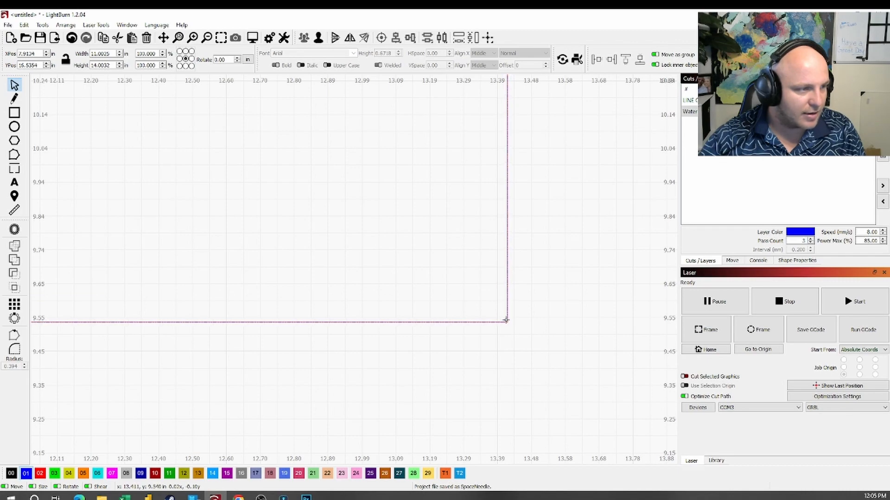
Step: Examine how the water outline lines up with the major-road trace along the outer border and shorelines
{"action": "scroll", "coordinate": [441, 278], "scroll_direction": "down", "scroll_amount": 15}
{"action": "scroll", "coordinate": [448, 156], "scroll_direction": "up", "scroll_amount": 5}
{"action": "scroll", "coordinate": [477, 250], "scroll_direction": "up", "scroll_amount": 8}
{"action": "scroll", "coordinate": [459, 291], "scroll_direction": "down", "scroll_amount": 8}
{"action": "scroll", "coordinate": [56, 288], "scroll_direction": "up", "scroll_amount": 12}
{"action": "scroll", "coordinate": [145, 278], "scroll_direction": "down", "scroll_amount": 10}
{"action": "scroll", "coordinate": [195, 371], "scroll_direction": "up", "scroll_amount": 8}
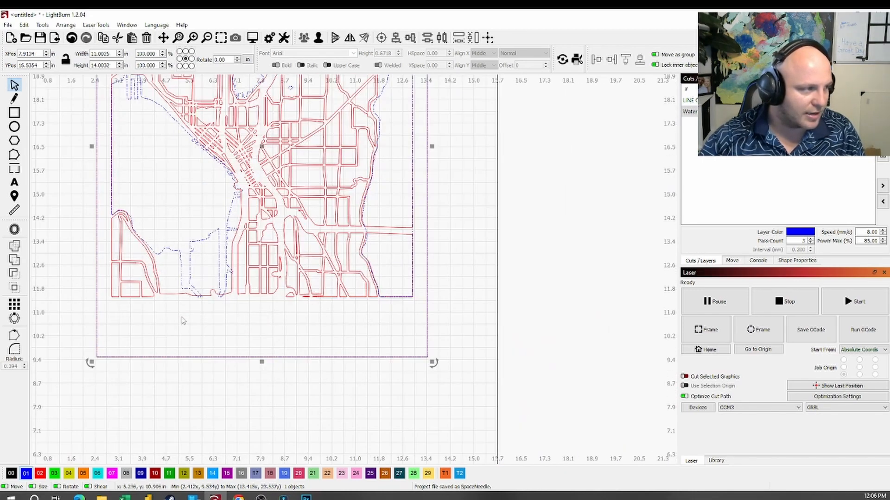
{"action": "scroll", "coordinate": [206, 232], "scroll_direction": "down", "scroll_amount": 3}
{"action": "scroll", "coordinate": [213, 120], "scroll_direction": "down", "scroll_amount": 4}
{"action": "scroll", "coordinate": [209, 105], "scroll_direction": "up", "scroll_amount": 3}
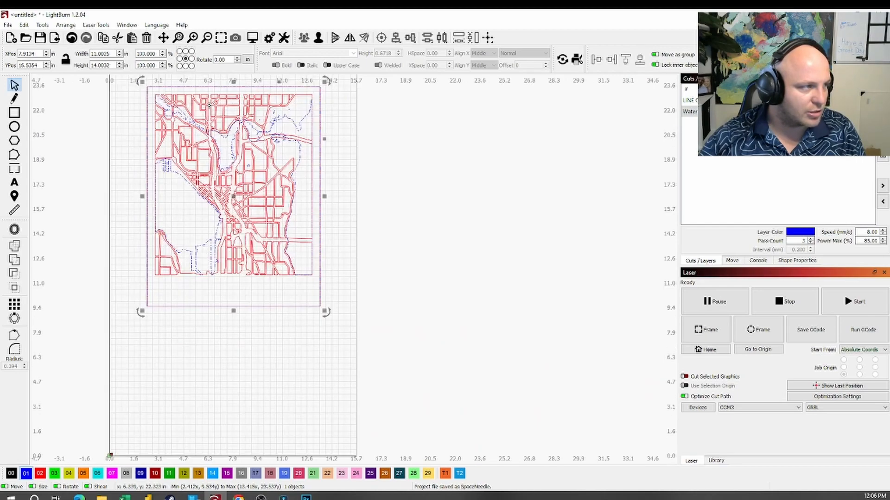
{"action": "scroll", "coordinate": [209, 106], "scroll_direction": "up", "scroll_amount": 2}
{"action": "left_click", "coordinate": [403, 235]}
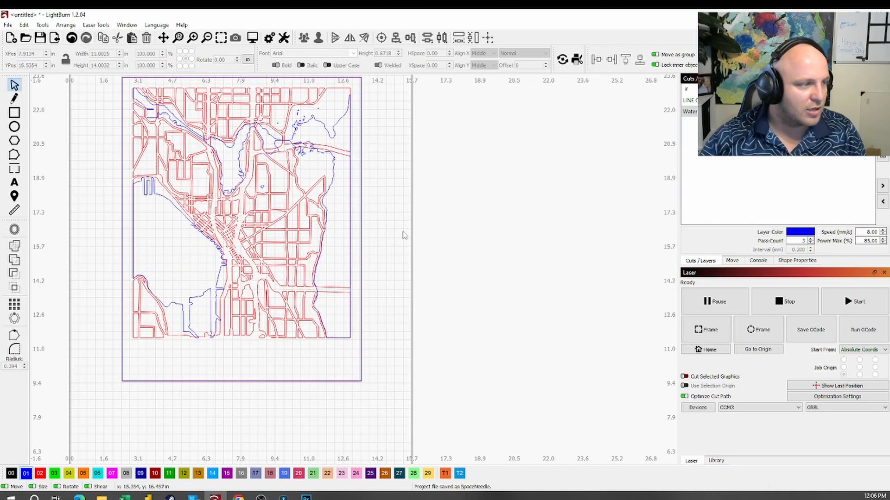
Step: Import the Local map image and place it outside the work area at about X 25.29 in, Y 8.25 in
{"action": "scroll", "coordinate": [403, 235], "scroll_direction": "down", "scroll_amount": 3}
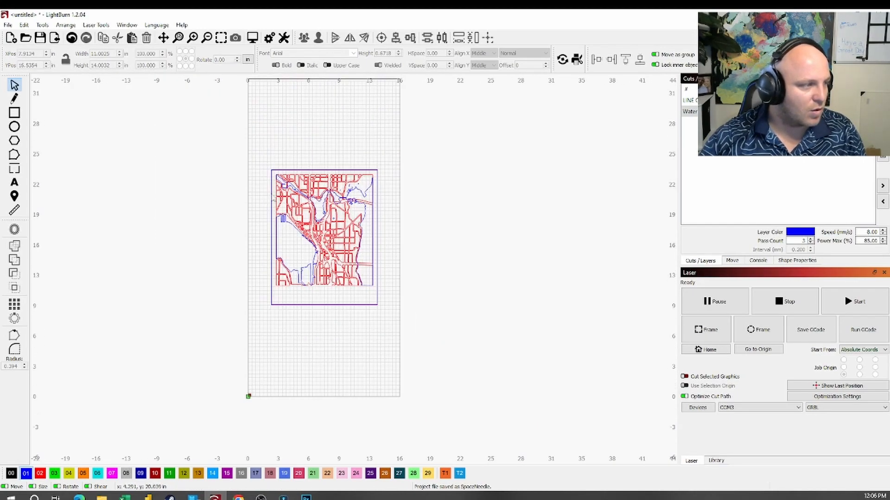
{"action": "left_click", "coordinate": [16, 25]}
{"action": "left_click", "coordinate": [28, 72]}
{"action": "double_click", "coordinate": [108, 95]}
{"action": "left_click_drag", "start_coordinate": [363, 270], "coordinate": [503, 320]}
Step: Trace the Local map image with cutoff 0 and threshold 128
{"action": "right_click", "coordinate": [502, 320]}
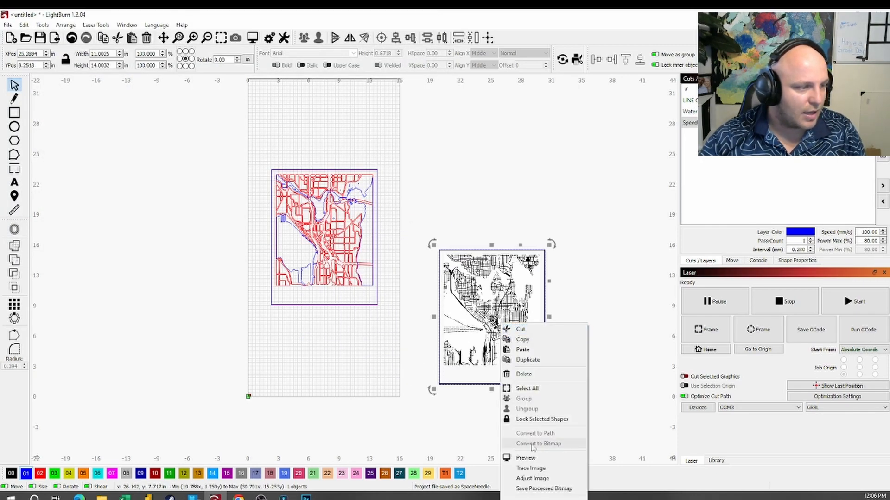
{"action": "left_click", "coordinate": [531, 468]}
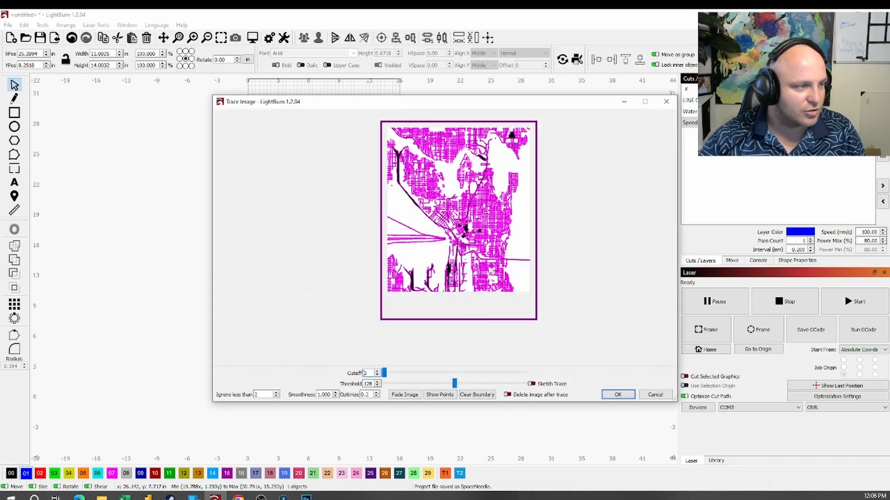
{"action": "left_click", "coordinate": [617, 394]}
Step: Move the local-road trace off its source image to about X 34.66 in, Y 5.98 in and delete the image
{"action": "left_click_drag", "start_coordinate": [492, 317], "coordinate": [586, 340]}
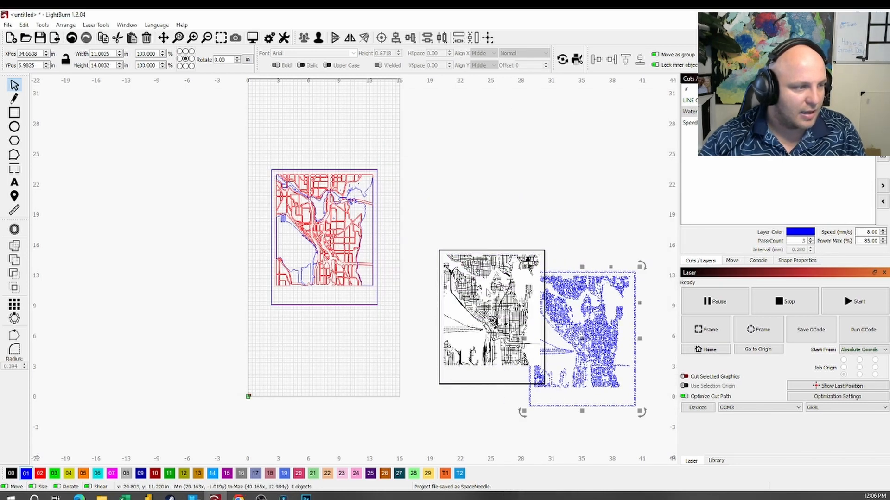
{"action": "left_click", "coordinate": [496, 297]}
{"action": "key", "text": "Delete"}
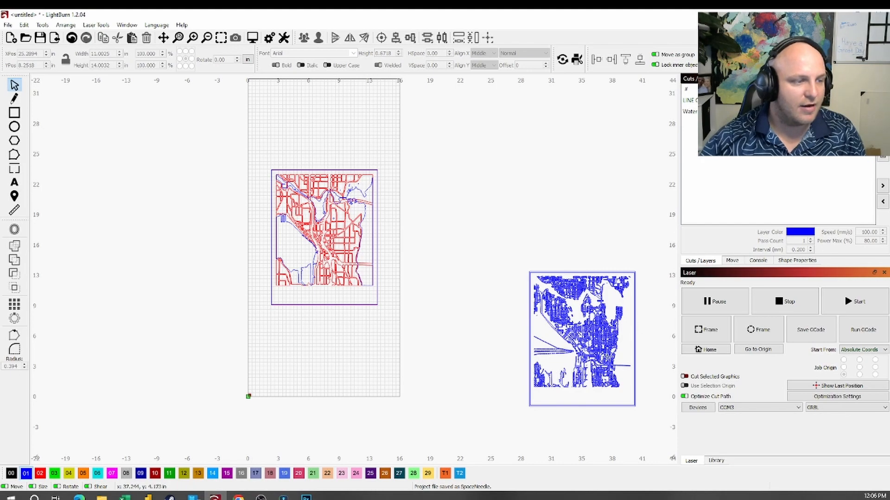
Step: Assign the local-road trace to the black 00 layer and move it to about X 24.10 in, Y 13.32 in
{"action": "left_click", "coordinate": [597, 351]}
{"action": "left_click", "coordinate": [12, 474]}
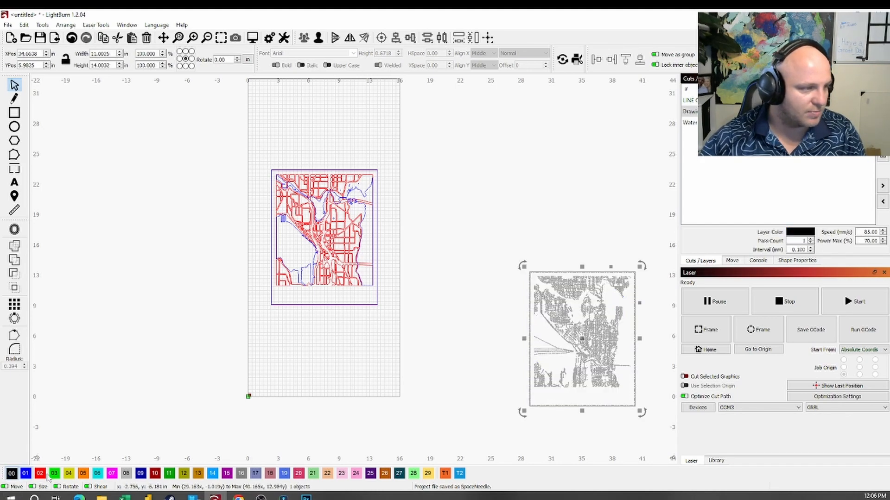
{"action": "left_click_drag", "start_coordinate": [595, 347], "coordinate": [493, 276]}
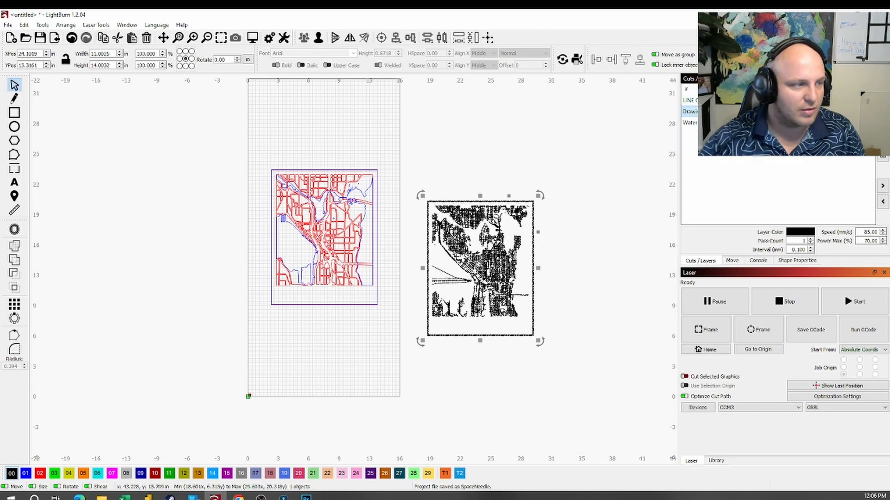
Step: Ungroup the local-road trace into separate objects
{"action": "scroll", "coordinate": [481, 238], "scroll_direction": "up", "scroll_amount": 5}
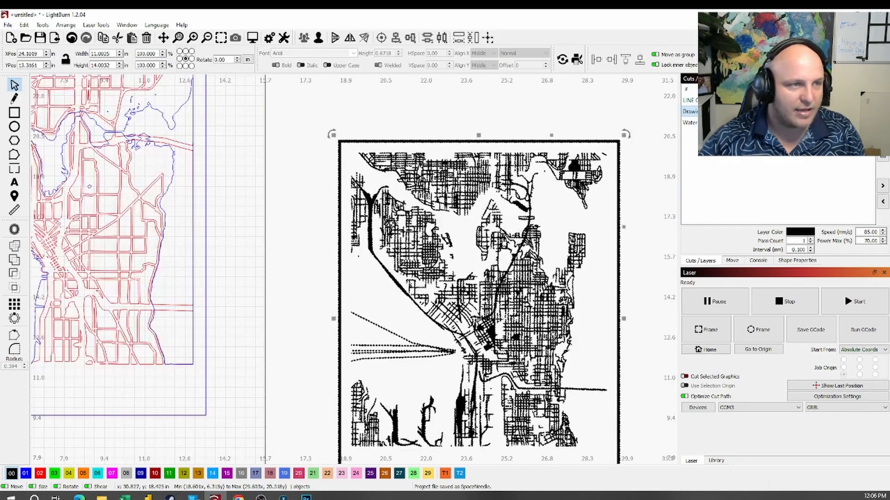
{"action": "scroll", "coordinate": [607, 142], "scroll_direction": "up", "scroll_amount": 3}
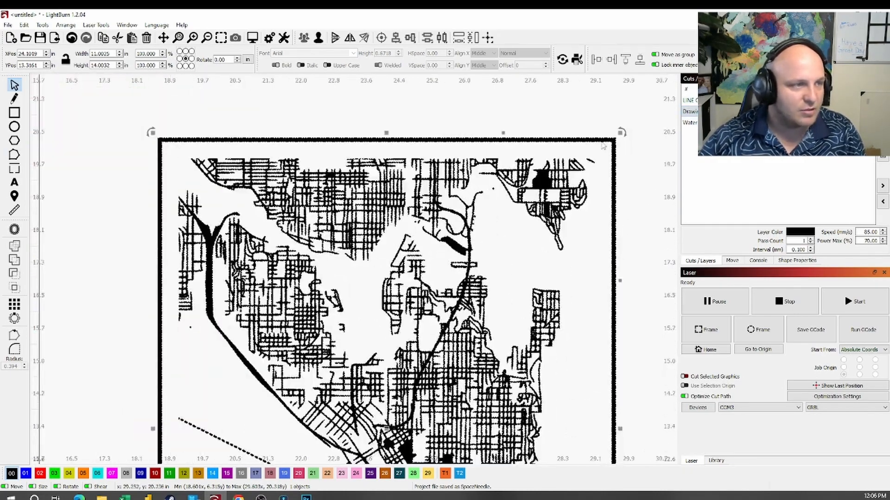
{"action": "right_click", "coordinate": [593, 144]}
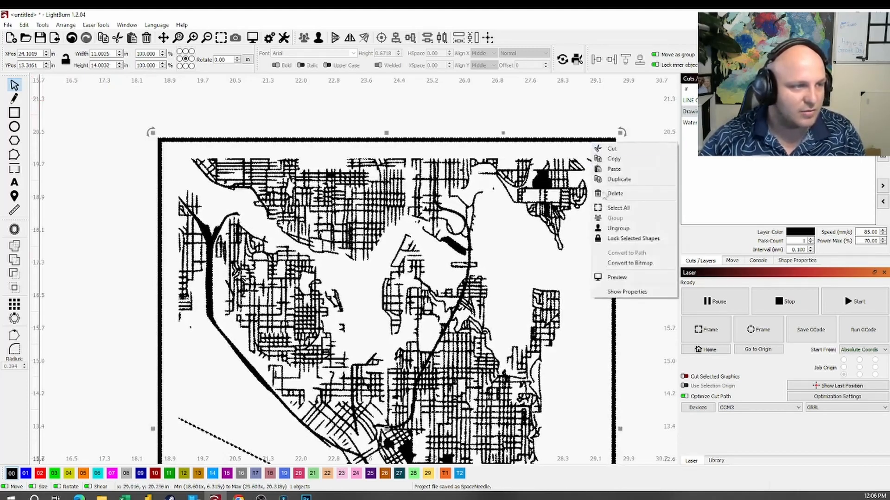
{"action": "left_click", "coordinate": [608, 229]}
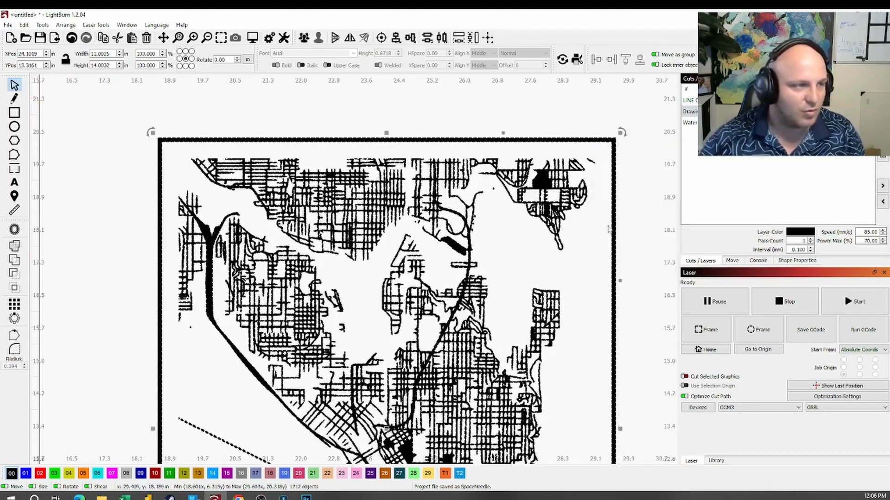
{"action": "left_click", "coordinate": [612, 202]}
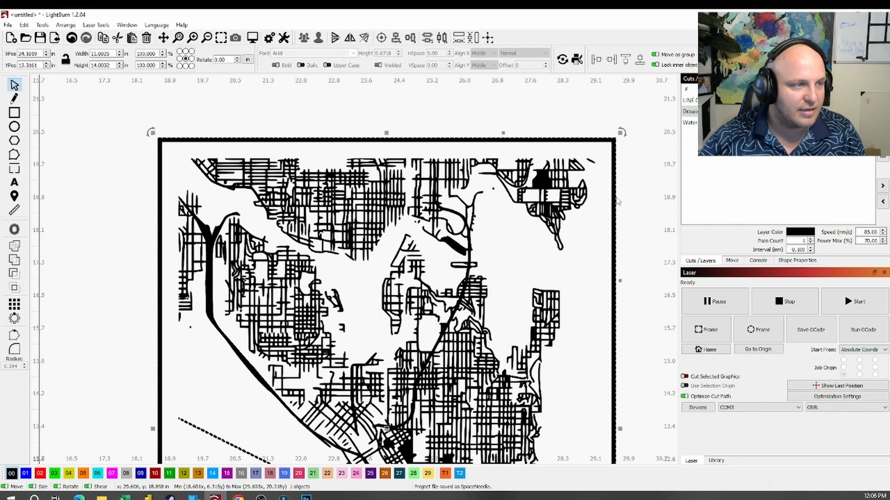
Step: Delete the inner outline of the local-road trace's double border
{"action": "scroll", "coordinate": [612, 201], "scroll_direction": "down", "scroll_amount": 5}
{"action": "scroll", "coordinate": [444, 200], "scroll_direction": "up", "scroll_amount": 3}
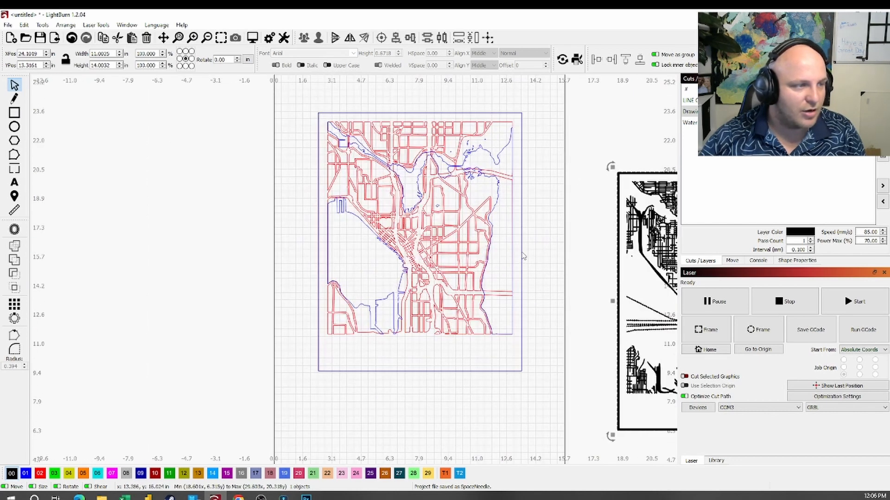
{"action": "scroll", "coordinate": [529, 253], "scroll_direction": "down", "scroll_amount": 2}
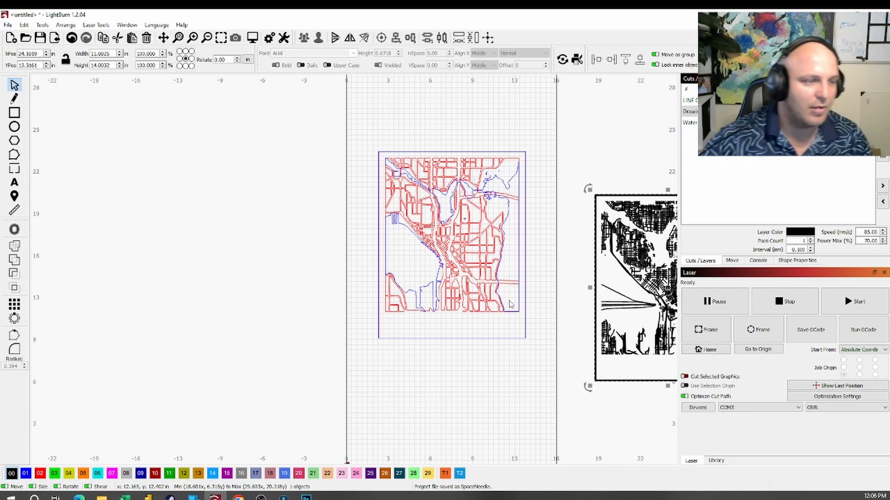
{"action": "scroll", "coordinate": [551, 206], "scroll_direction": "down", "scroll_amount": 5}
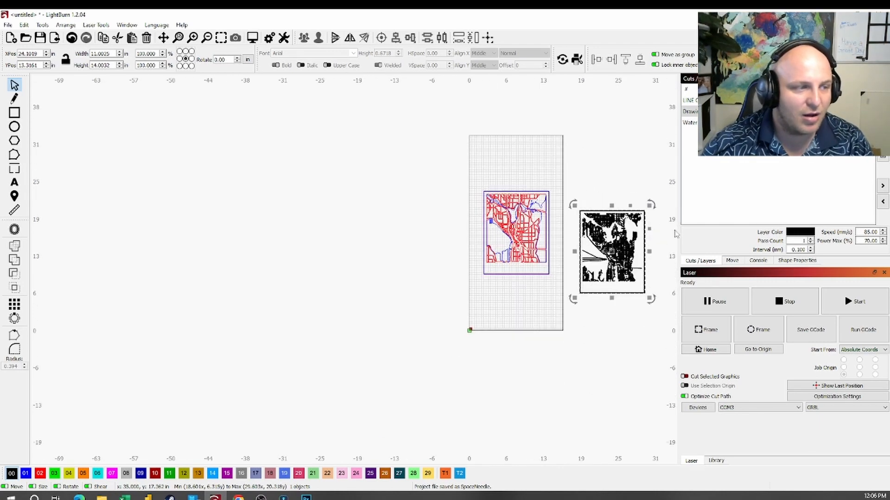
{"action": "scroll", "coordinate": [664, 243], "scroll_direction": "up", "scroll_amount": 6}
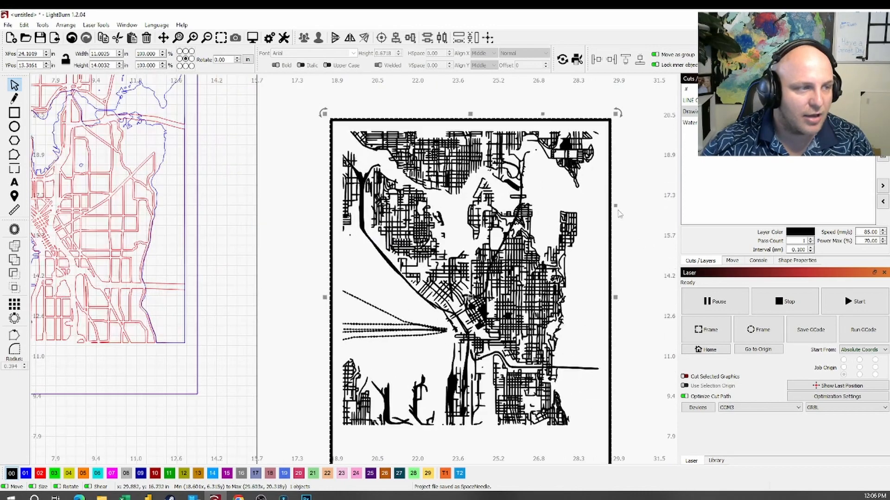
{"action": "scroll", "coordinate": [612, 209], "scroll_direction": "up", "scroll_amount": 2}
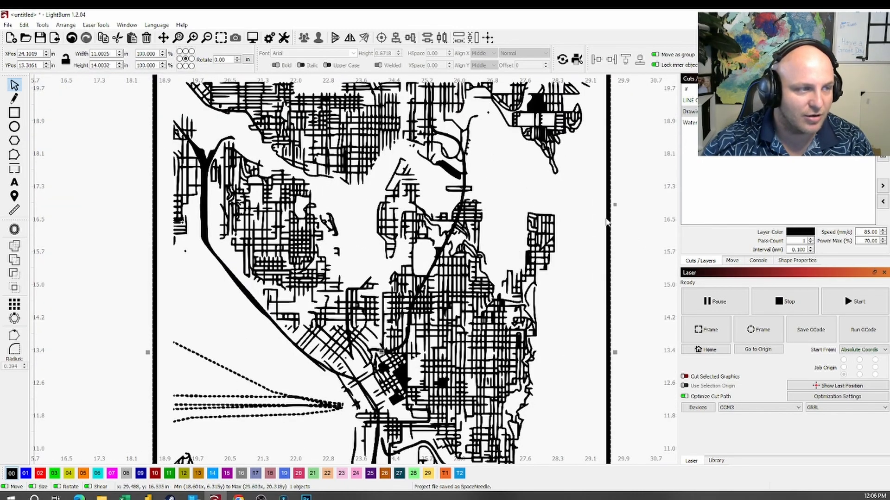
{"action": "left_click", "coordinate": [618, 219]}
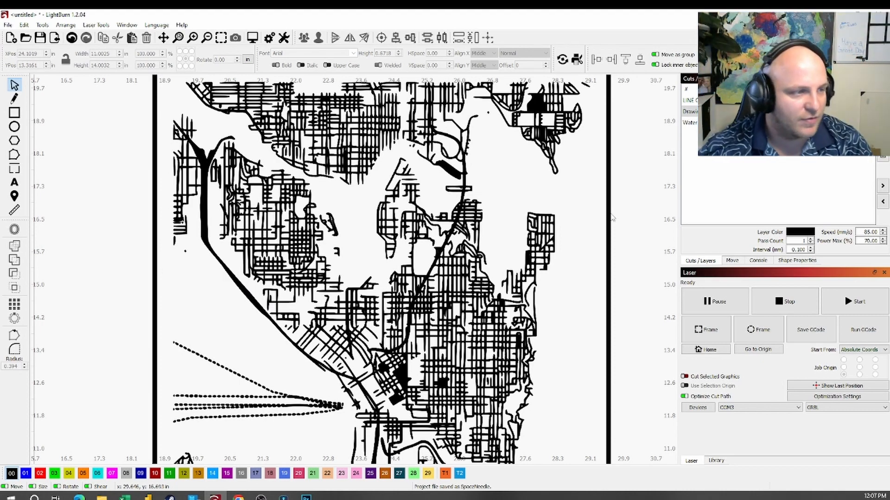
{"action": "scroll", "coordinate": [614, 218], "scroll_direction": "up", "scroll_amount": 5}
{"action": "left_click", "coordinate": [626, 249]}
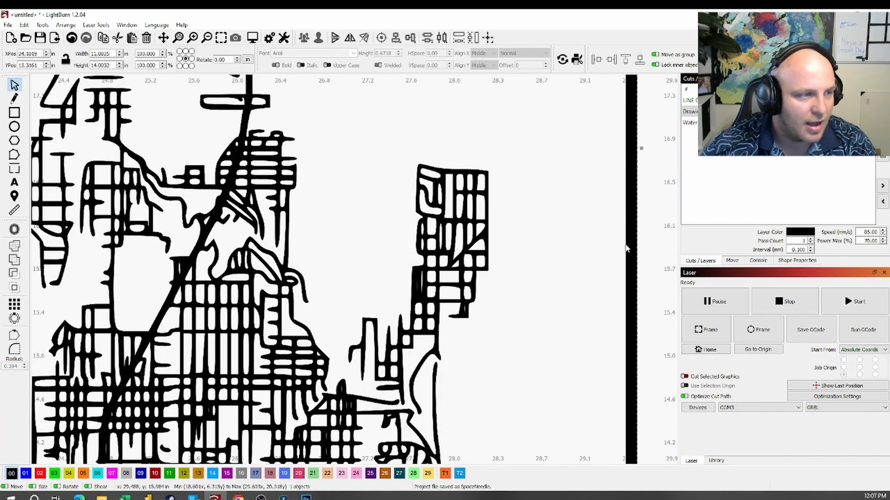
{"action": "scroll", "coordinate": [629, 243], "scroll_direction": "down", "scroll_amount": 8}
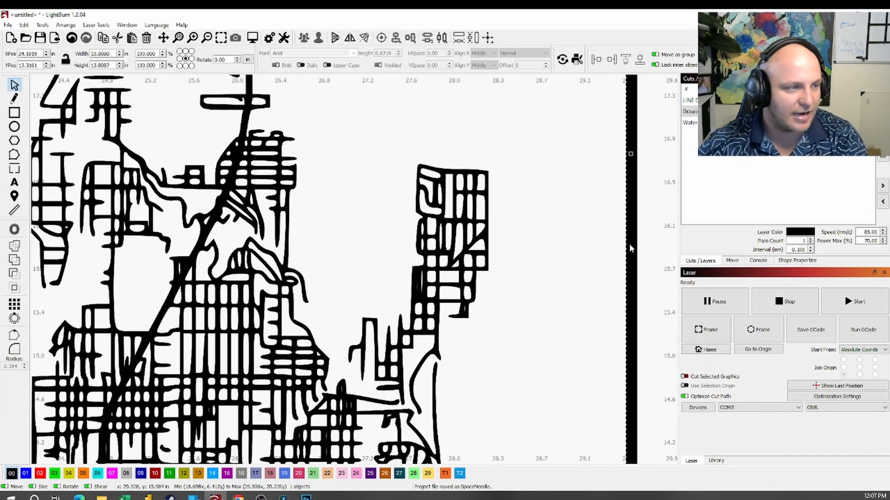
{"action": "scroll", "coordinate": [582, 241], "scroll_direction": "down", "scroll_amount": 2}
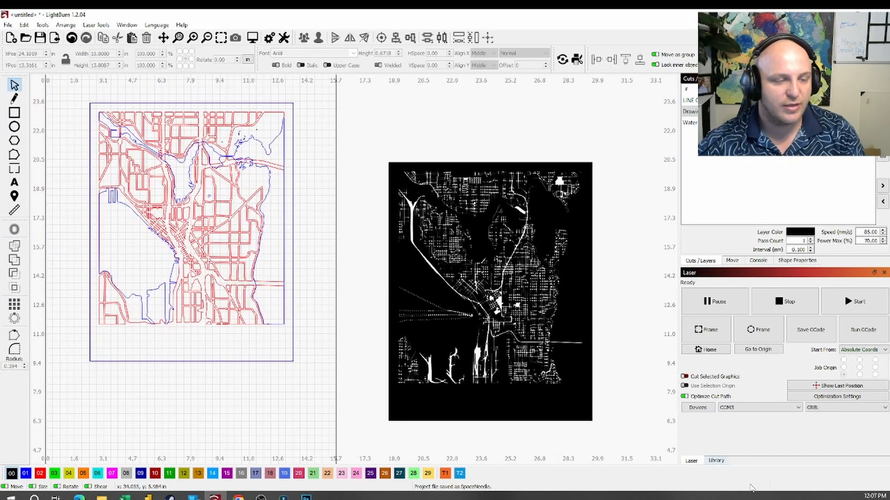
Step: Switch to Photoshop, hide the Rectangle 3 frame layer and return to LightBurn
{"action": "key", "text": "alt+Tab"}
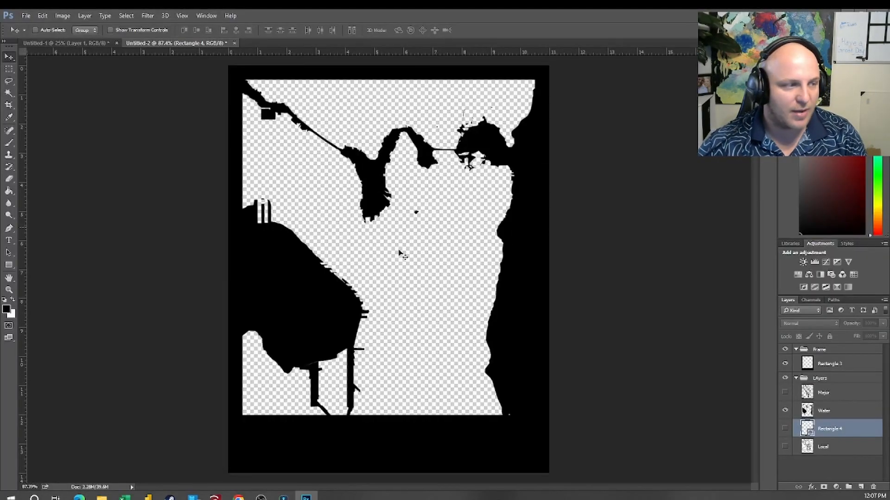
{"action": "left_click", "coordinate": [785, 364]}
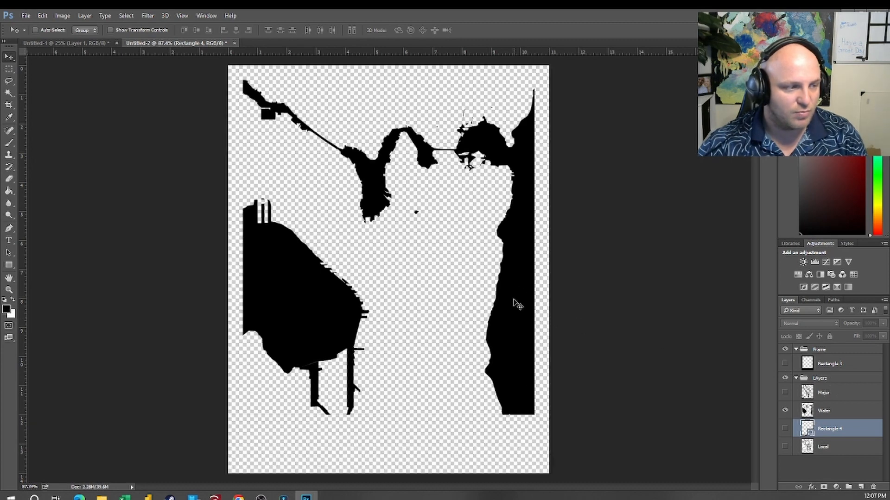
{"action": "key", "text": "alt+Tab"}
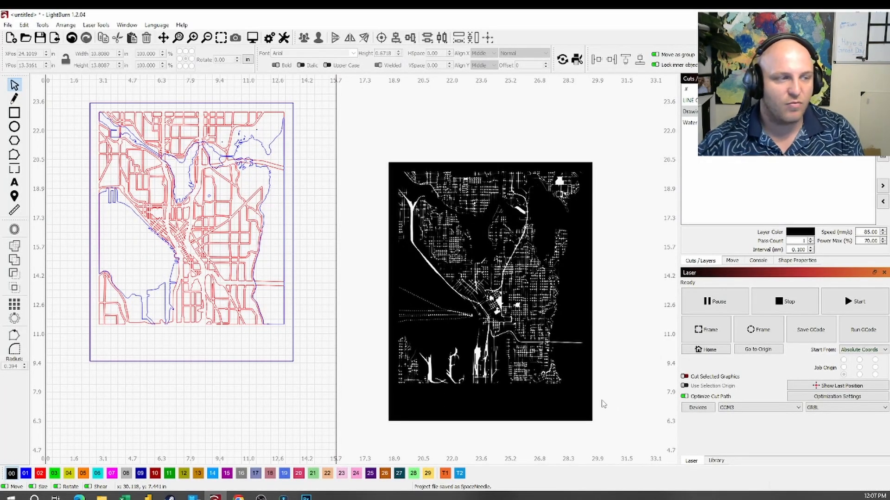
Step: Assign the outer border of the local-road trace to the orange 05 layer
{"action": "left_click", "coordinate": [594, 369]}
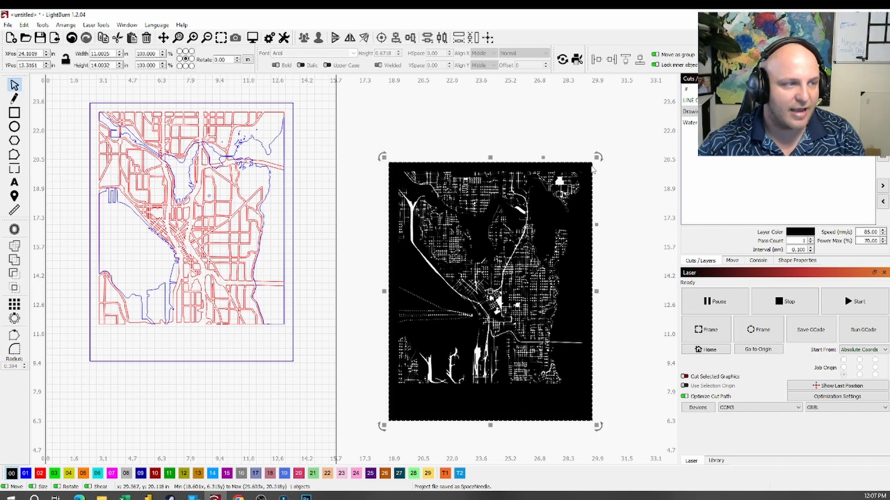
{"action": "scroll", "coordinate": [593, 170], "scroll_direction": "up", "scroll_amount": 5}
{"action": "scroll", "coordinate": [592, 170], "scroll_direction": "down", "scroll_amount": 6}
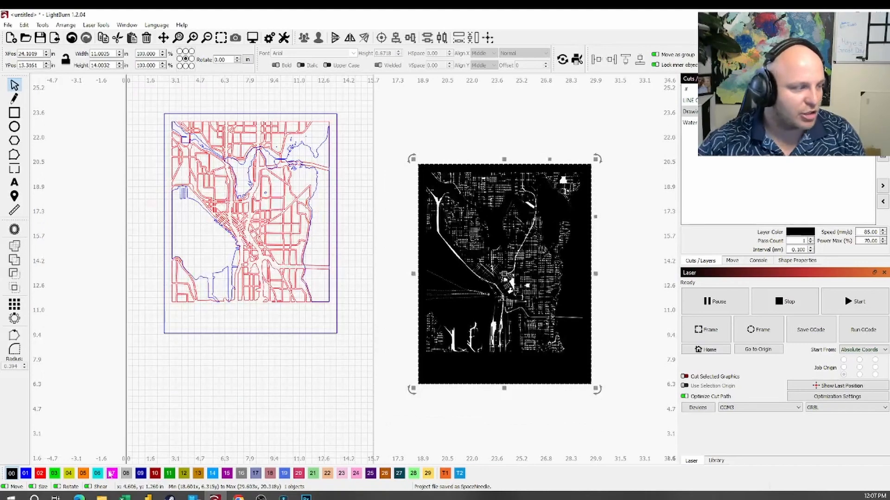
{"action": "left_click", "coordinate": [84, 473]}
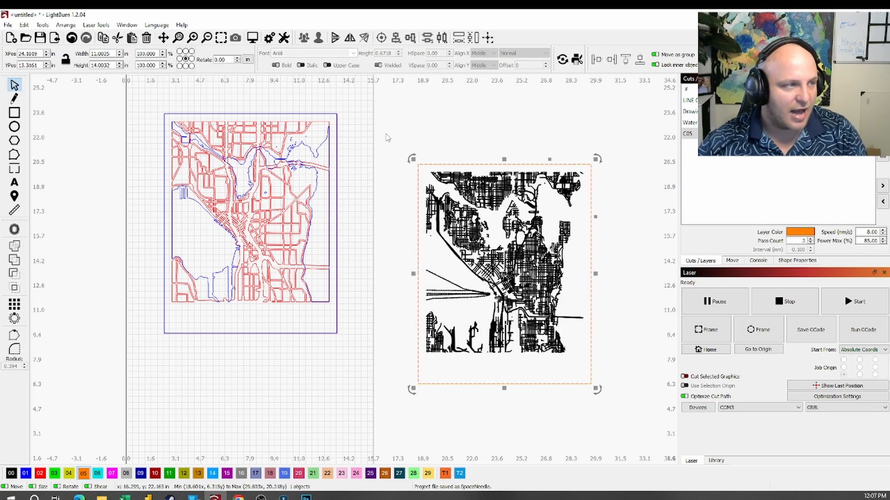
Step: Group all local-road shapes together with their orange border
{"action": "left_click", "coordinate": [397, 147]}
{"action": "left_click_drag", "start_coordinate": [397, 138], "coordinate": [607, 378]}
{"action": "scroll", "coordinate": [566, 388], "scroll_direction": "up", "scroll_amount": 2}
{"action": "scroll", "coordinate": [510, 309], "scroll_direction": "down", "scroll_amount": 3}
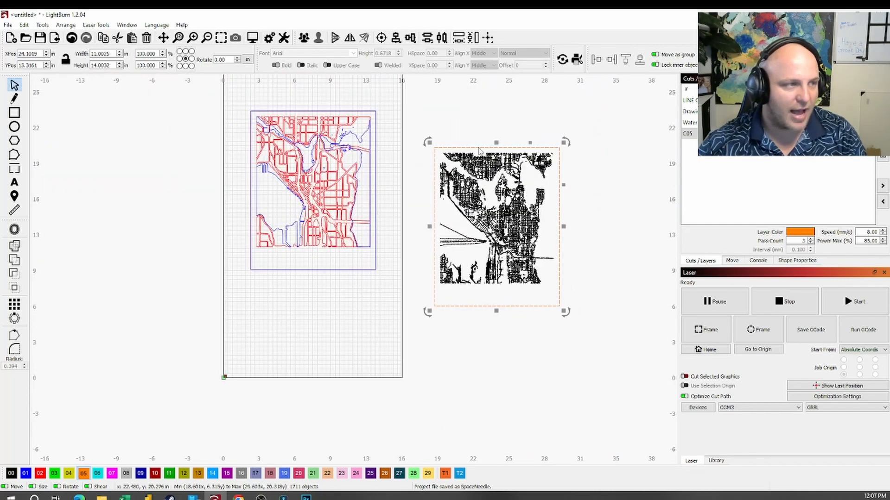
{"action": "right_click", "coordinate": [491, 240]}
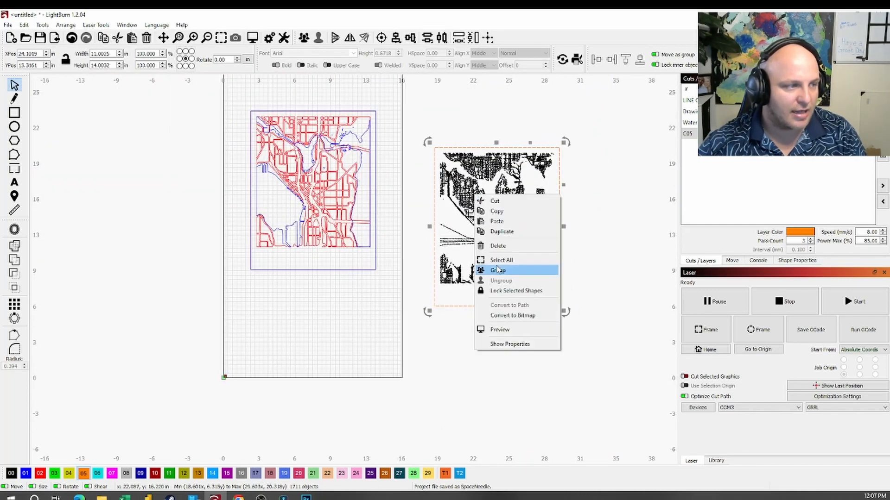
{"action": "left_click", "coordinate": [519, 268]}
Step: Move the local-road group onto the other maps with matching border corners, at about X 7.91 in, Y 15.54 in
{"action": "left_click", "coordinate": [577, 226]}
{"action": "left_click", "coordinate": [498, 219]}
{"action": "left_click_drag", "start_coordinate": [496, 226], "coordinate": [313, 189]}
{"action": "scroll", "coordinate": [362, 262], "scroll_direction": "up", "scroll_amount": 10}
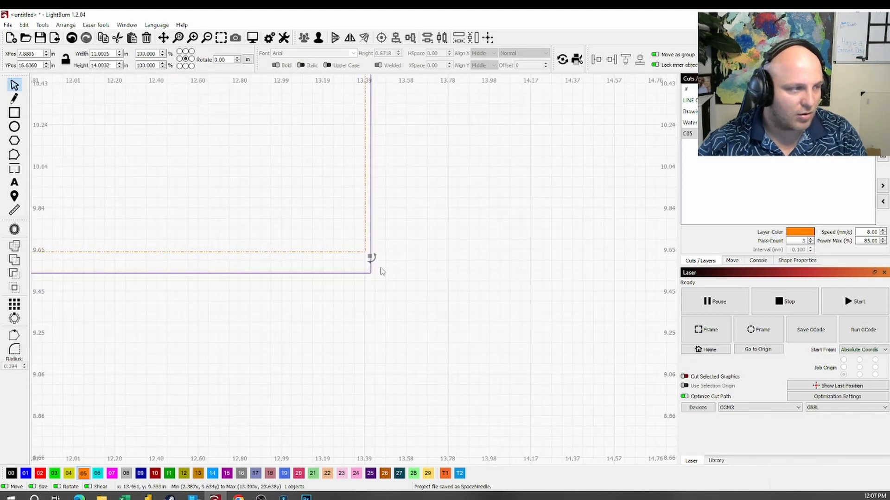
{"action": "left_click_drag", "start_coordinate": [364, 251], "coordinate": [369, 272]}
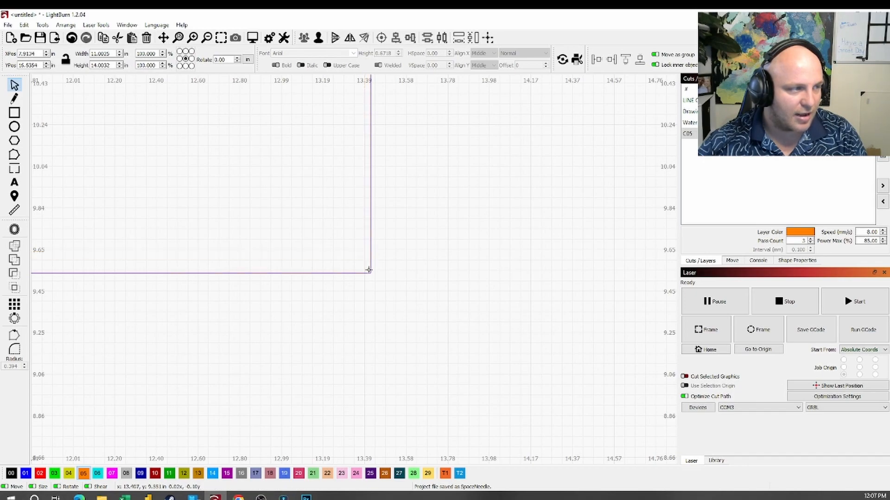
{"action": "scroll", "coordinate": [368, 267], "scroll_direction": "down", "scroll_amount": 10}
{"action": "scroll", "coordinate": [368, 110], "scroll_direction": "up", "scroll_amount": 8}
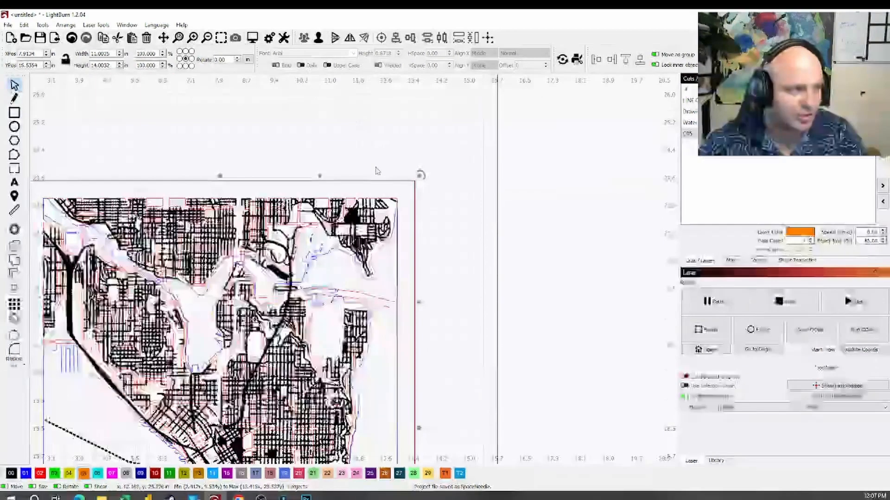
{"action": "scroll", "coordinate": [434, 193], "scroll_direction": "down", "scroll_amount": 8}
{"action": "scroll", "coordinate": [290, 176], "scroll_direction": "up", "scroll_amount": 5}
{"action": "scroll", "coordinate": [290, 176], "scroll_direction": "down", "scroll_amount": 5}
{"action": "left_click", "coordinate": [350, 353]}
Step: Resize the three overlaid maps together to 11 in wide and 14 in high
{"action": "left_click_drag", "start_coordinate": [315, 203], "coordinate": [482, 364]}
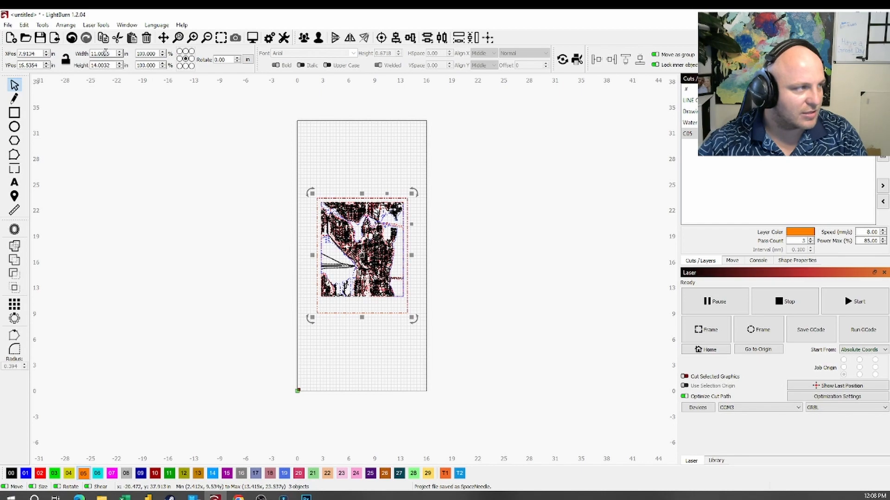
{"action": "key", "text": "Tab"}
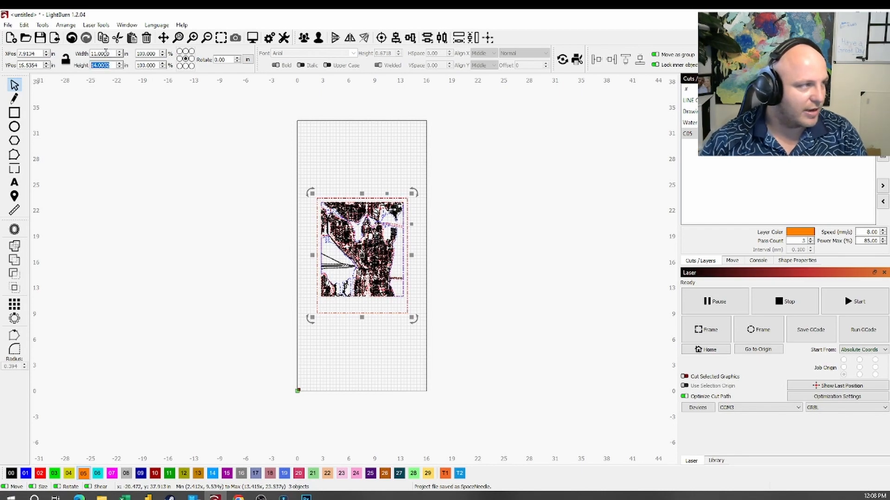
{"action": "type", "text": "1"}
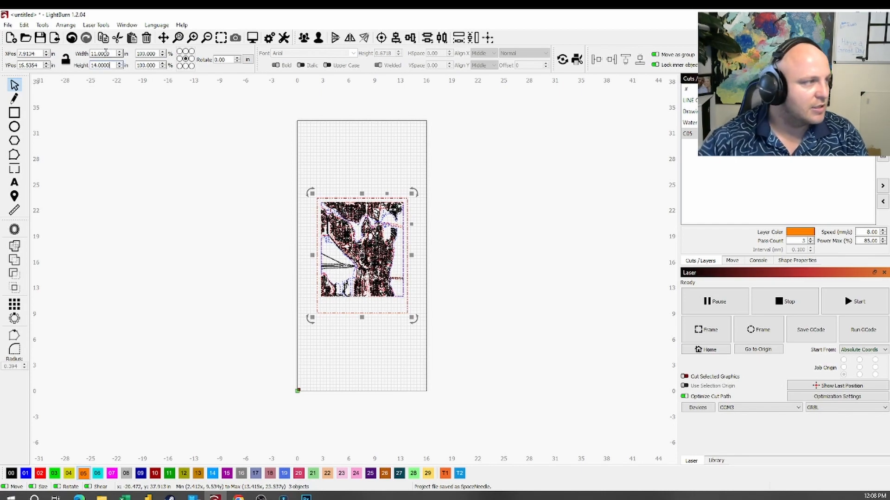
{"action": "left_click", "coordinate": [520, 356]}
Step: Examine up close how the borders and map lines of the three overlaid maps align
{"action": "scroll", "coordinate": [404, 201], "scroll_direction": "up", "scroll_amount": 5}
{"action": "scroll", "coordinate": [404, 201], "scroll_direction": "up", "scroll_amount": 15}
{"action": "scroll", "coordinate": [447, 181], "scroll_direction": "down", "scroll_amount": 20}
{"action": "scroll", "coordinate": [443, 342], "scroll_direction": "up", "scroll_amount": 3}
{"action": "scroll", "coordinate": [443, 341], "scroll_direction": "up", "scroll_amount": 3}
{"action": "scroll", "coordinate": [442, 341], "scroll_direction": "down", "scroll_amount": 8}
{"action": "scroll", "coordinate": [364, 260], "scroll_direction": "up", "scroll_amount": 7}
{"action": "scroll", "coordinate": [370, 267], "scroll_direction": "up", "scroll_amount": 3}
{"action": "scroll", "coordinate": [373, 271], "scroll_direction": "down", "scroll_amount": 6}
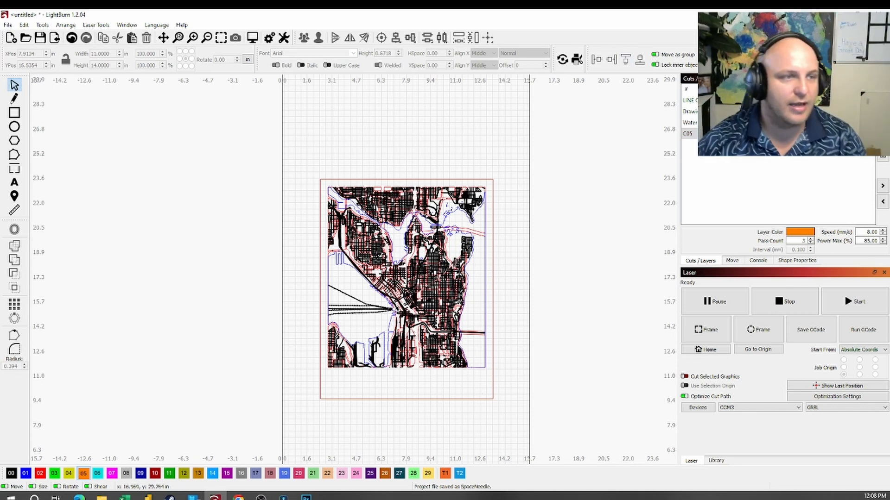
Step: View the red major-road layer alone, and replace it with the local-road and water layers
{"action": "left_click", "coordinate": [840, 111]}
{"action": "left_click", "coordinate": [840, 123]}
{"action": "left_click", "coordinate": [839, 133]}
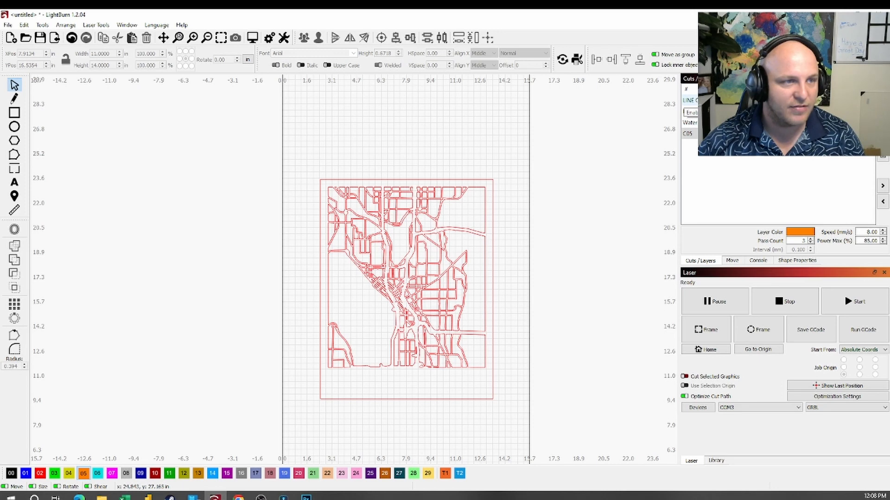
{"action": "left_click", "coordinate": [841, 101]}
{"action": "left_click", "coordinate": [841, 111]}
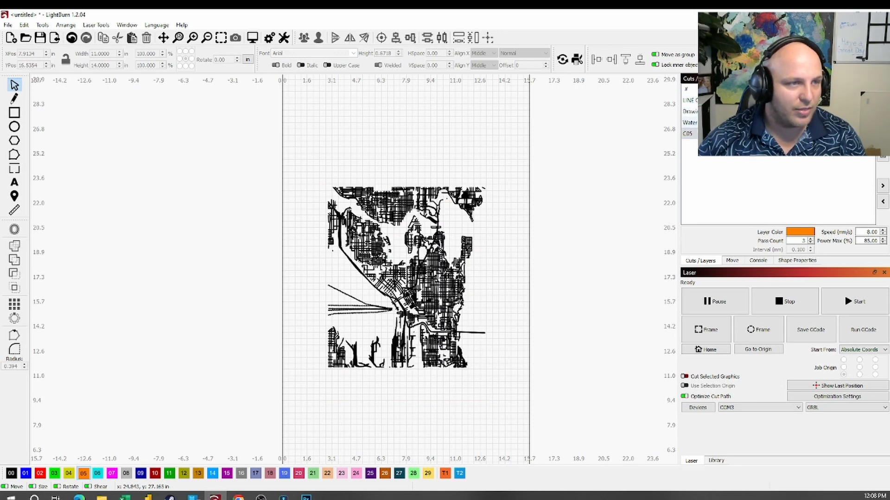
{"action": "left_click", "coordinate": [841, 122]}
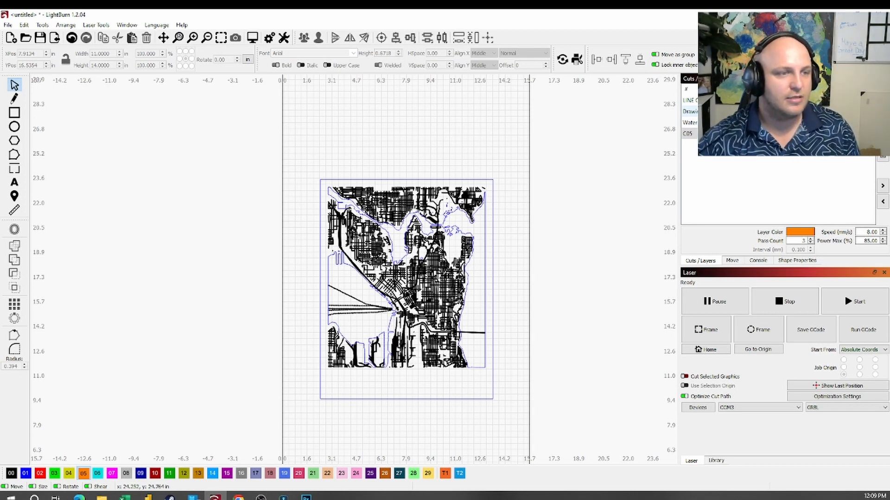
Step: View the orange C05 border layer alone, and make all layers visible again
{"action": "left_click", "coordinate": [836, 112]}
{"action": "left_click", "coordinate": [836, 123]}
{"action": "left_click", "coordinate": [836, 134]}
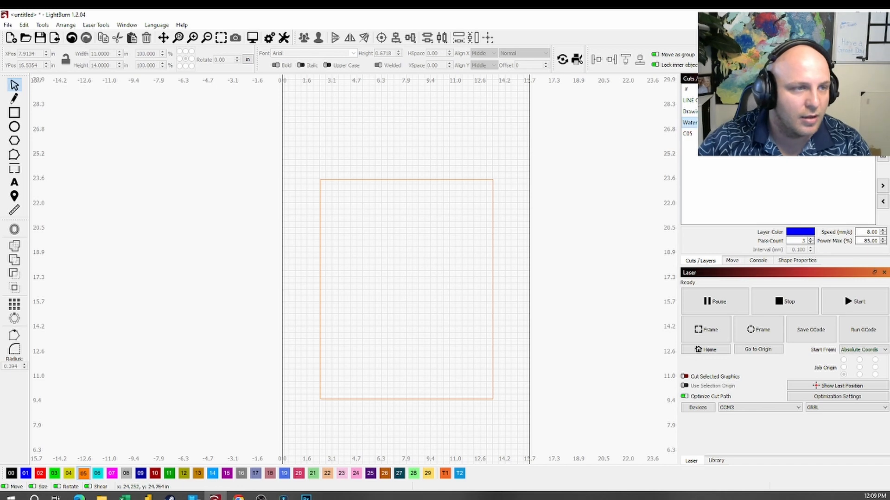
{"action": "left_click", "coordinate": [856, 123]}
{"action": "left_click", "coordinate": [856, 112]}
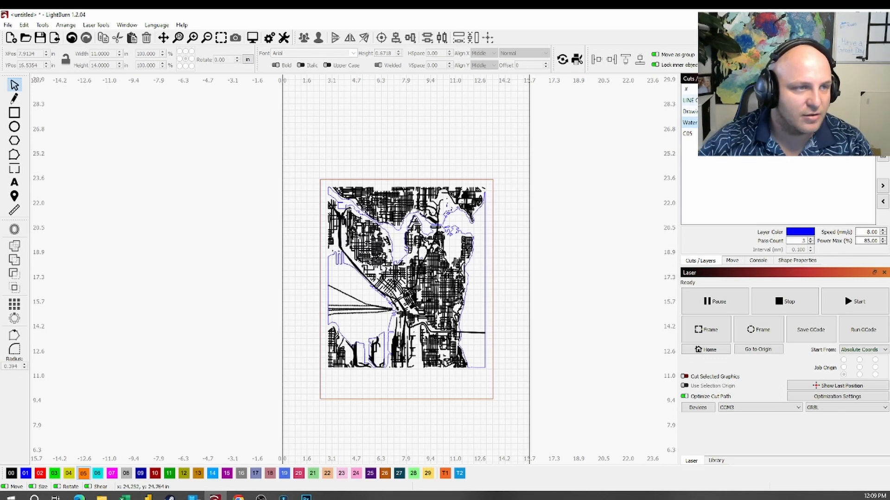
{"action": "left_click", "coordinate": [787, 100]}
{"action": "left_click", "coordinate": [856, 100]}
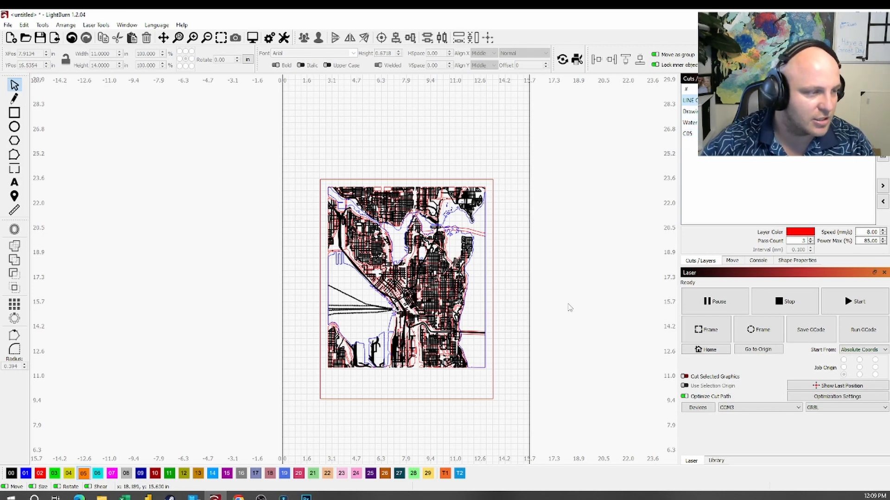
Step: Add the text "SPACE NEEDLE" in Arial just below the outer border of the maps
{"action": "scroll", "coordinate": [570, 304], "scroll_direction": "down", "scroll_amount": 1}
{"action": "scroll", "coordinate": [449, 445], "scroll_direction": "up", "scroll_amount": 3}
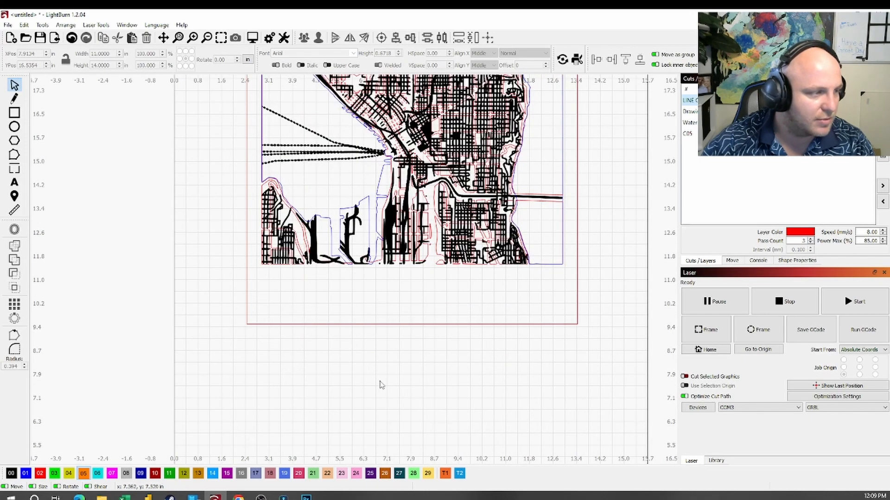
{"action": "left_click", "coordinate": [12, 184]}
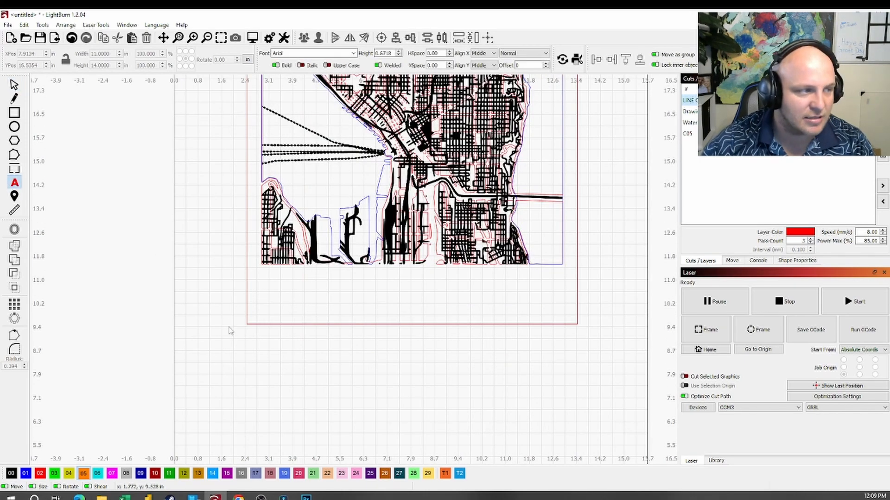
{"action": "left_click", "coordinate": [330, 359]}
{"action": "type", "text": "SPACE NEEDE"}
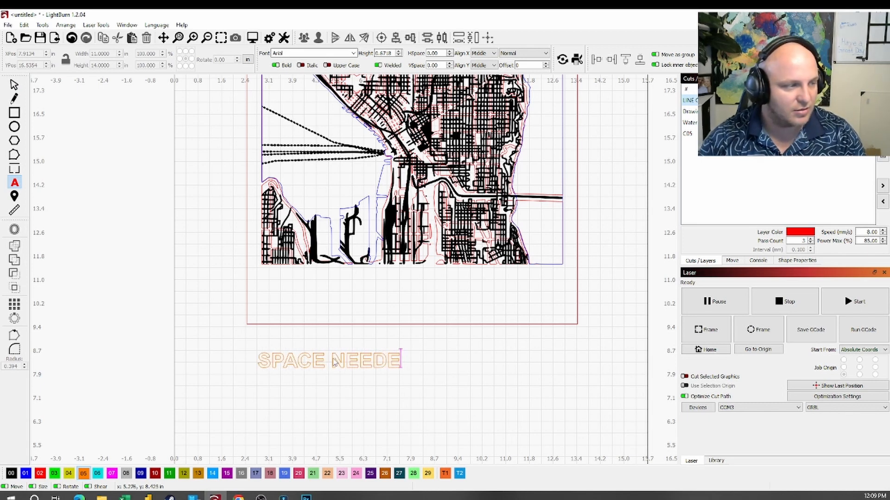
{"action": "key", "text": "BackSpace"}
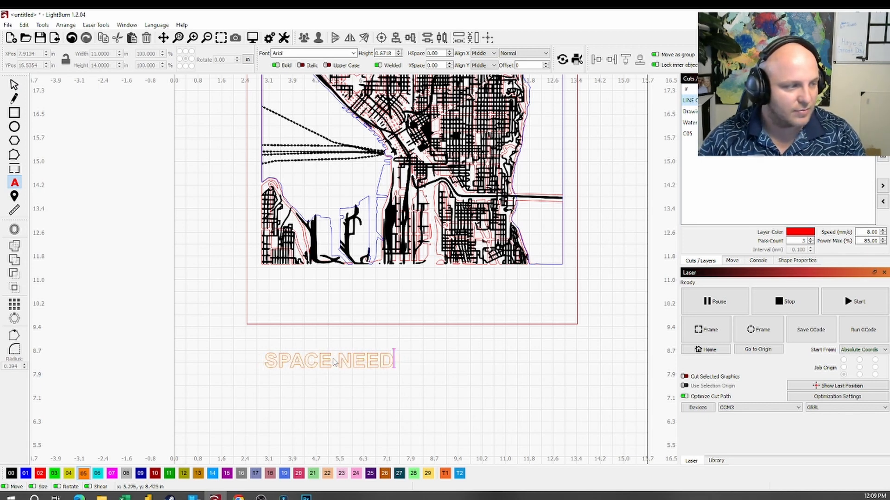
{"action": "type", "text": "Le"}
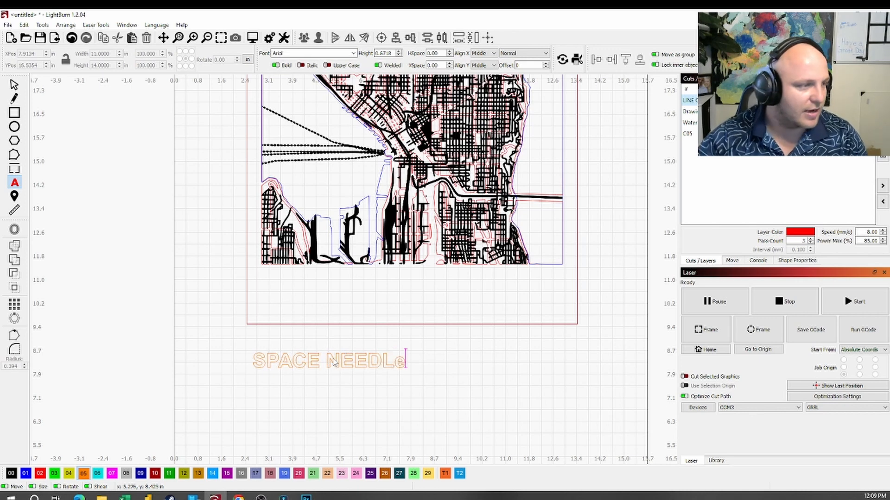
{"action": "key", "text": "BackSpace"}
{"action": "type", "text": "E"}
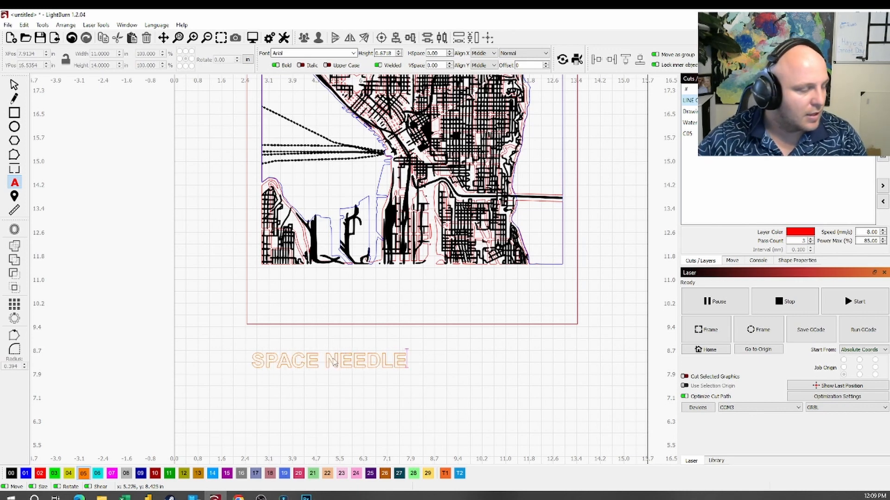
{"action": "key", "text": "Return"}
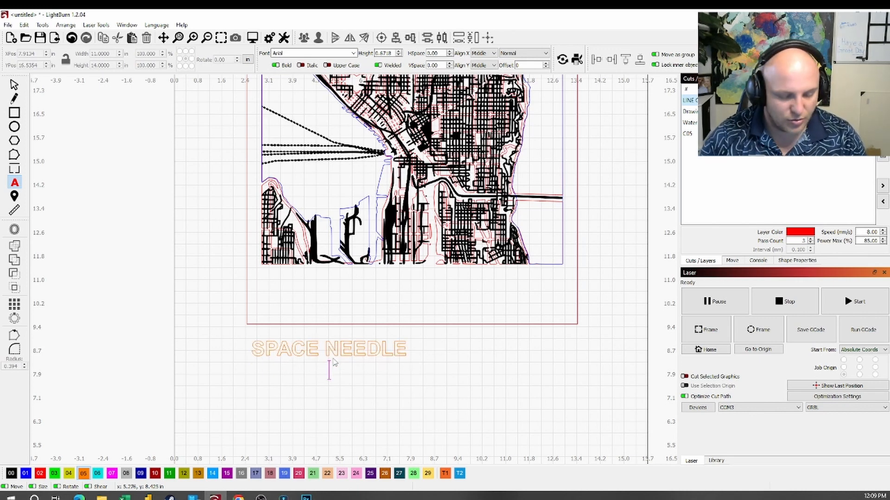
{"action": "key", "text": "BackSpace"}
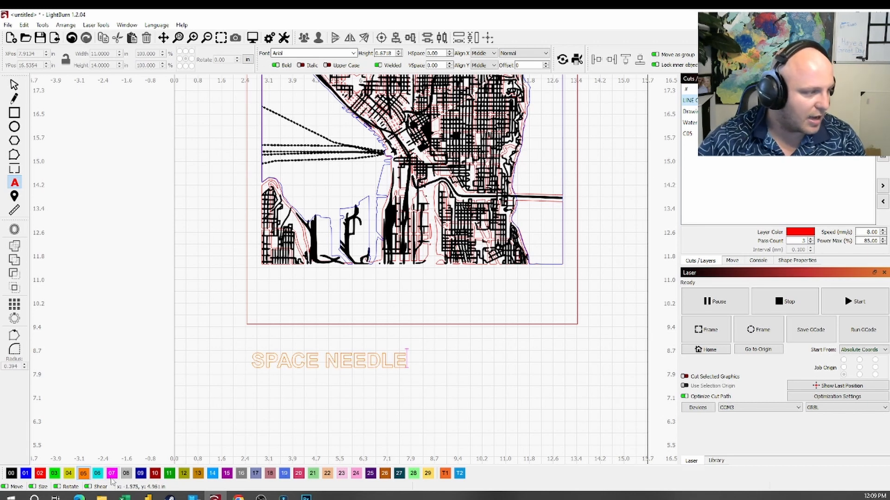
Step: Assign the SPACE NEEDLE text to layer 07 and move it into the blank strip between the map and the outer border
{"action": "left_click", "coordinate": [15, 85]}
{"action": "left_click", "coordinate": [114, 474]}
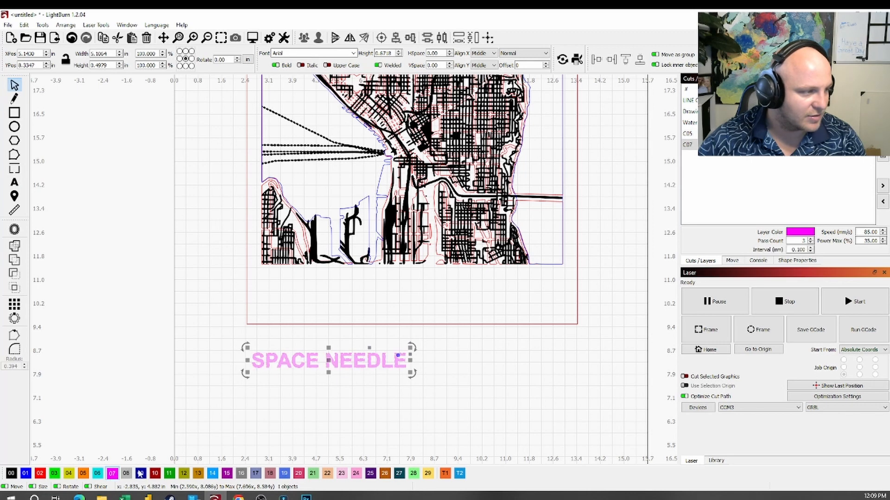
{"action": "left_click_drag", "start_coordinate": [330, 362], "coordinate": [406, 286]}
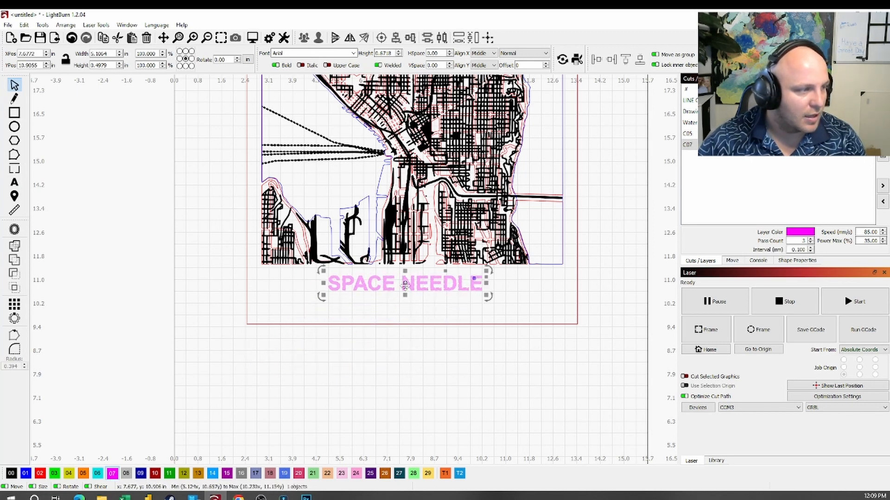
Step: Enlarge the SPACE NEEDLE title to a text height of 0.9843 in, and preview other fonts while keeping Arial
{"action": "left_click", "coordinate": [398, 52]}
{"action": "left_click", "coordinate": [398, 51]}
{"action": "left_click", "coordinate": [399, 52]}
{"action": "left_click", "coordinate": [399, 51]}
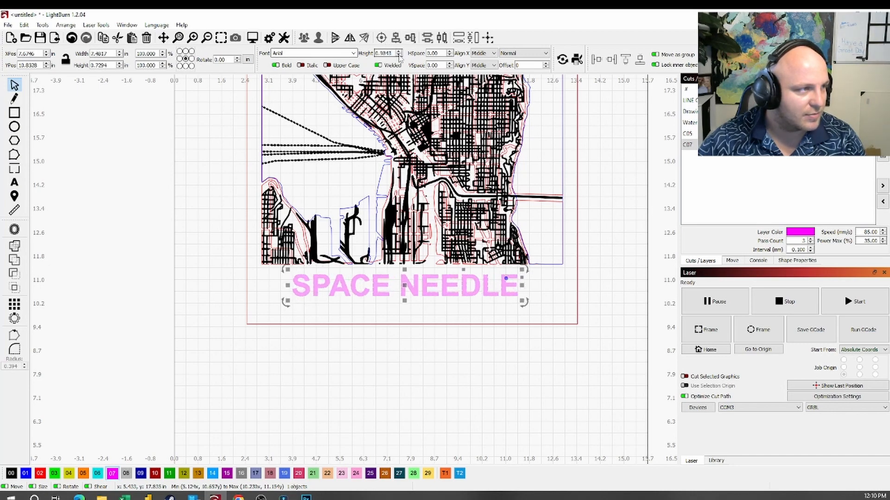
{"action": "left_click", "coordinate": [354, 53]}
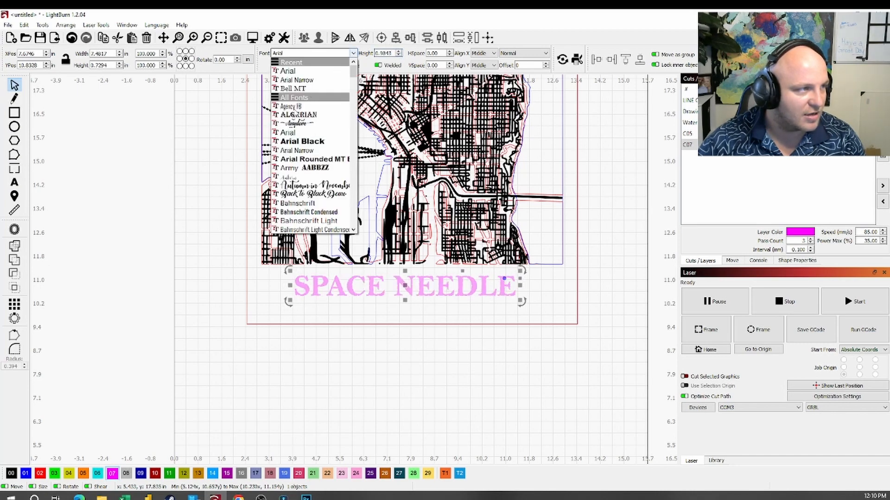
{"action": "left_click", "coordinate": [615, 364]}
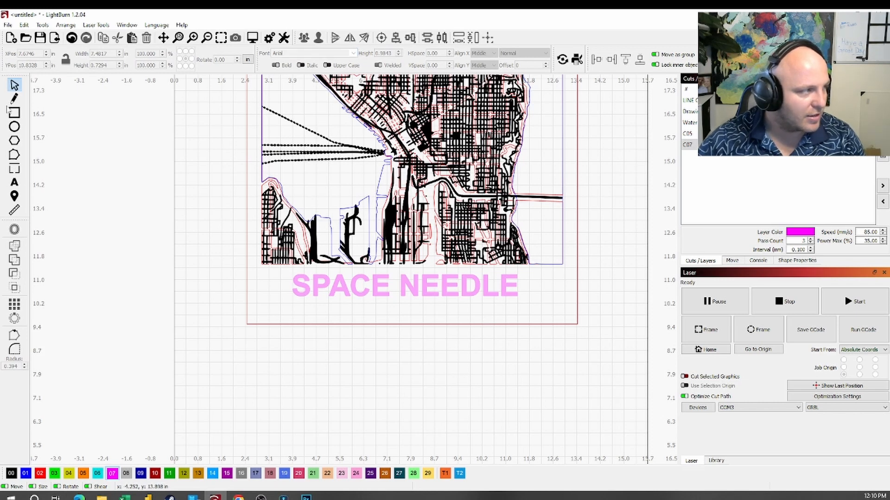
Step: Add a second text reading "SEATTLE, WA" below the outer border
{"action": "left_click", "coordinate": [15, 183]}
{"action": "type", "text": "Washi"}
{"action": "key", "text": "BackSpace"}
{"action": "key", "text": "BackSpace"}
{"action": "key", "text": "BackSpace"}
{"action": "key", "text": "BackSpace"}
{"action": "type", "text": "ASHI"}
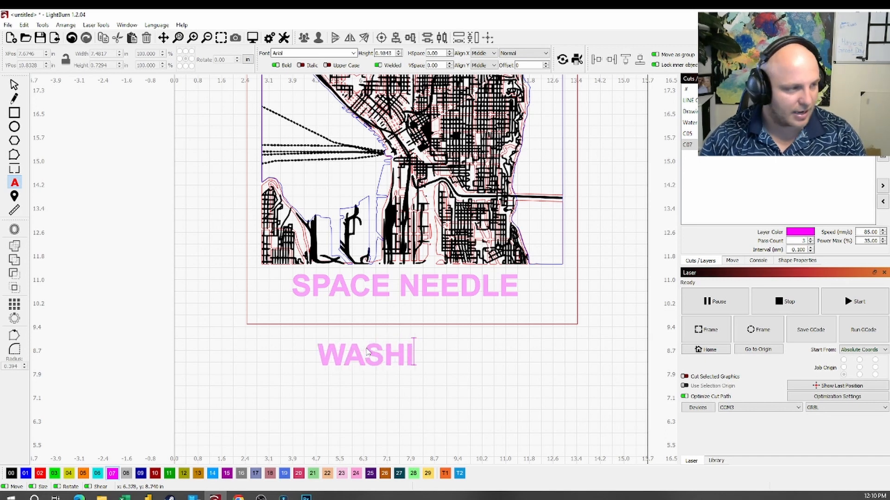
{"action": "key", "text": "BackSpace"}
{"action": "key", "text": "BackSpace"}
{"action": "type", "text": "HINTON"}
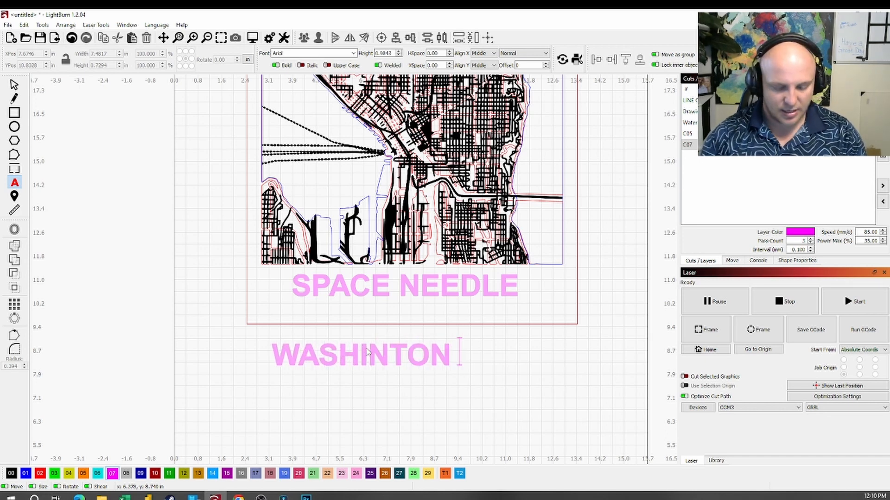
{"action": "key", "text": "BackSpace"}
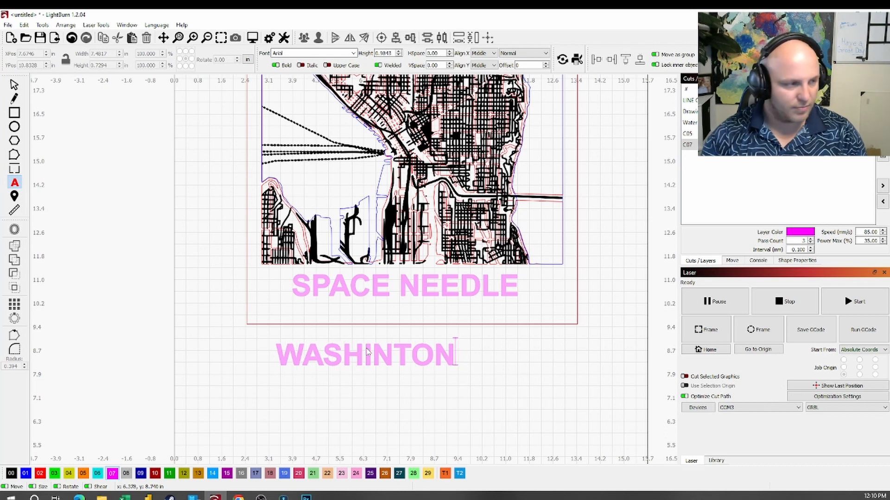
{"action": "key", "text": "BackSpace"}
{"action": "key", "text": "BackSpace"}
{"action": "key", "text": "BackSpace"}
{"action": "key", "text": "BackSpace"}
{"action": "key", "text": "BackSpace"}
{"action": "key", "text": "BackSpace"}
{"action": "key", "text": "BackSpace"}
{"action": "key", "text": "BackSpace"}
{"action": "key", "text": "BackSpace"}
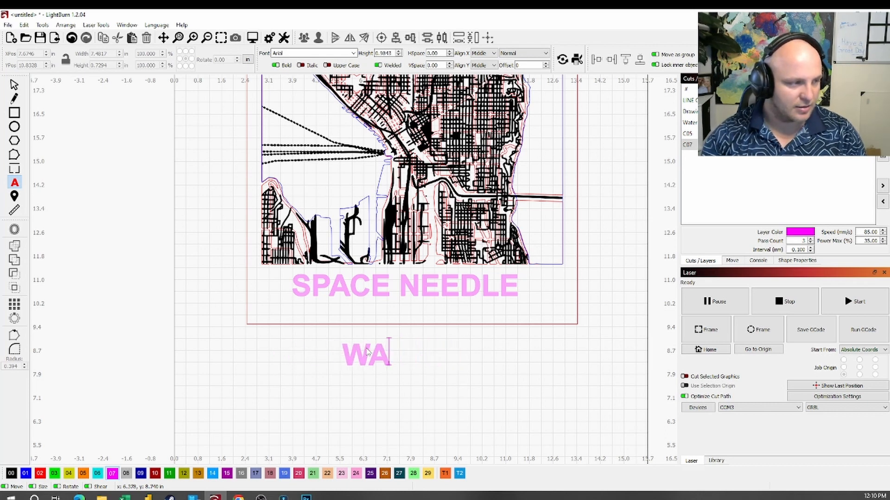
{"action": "type", "text": "SEATTLE"}
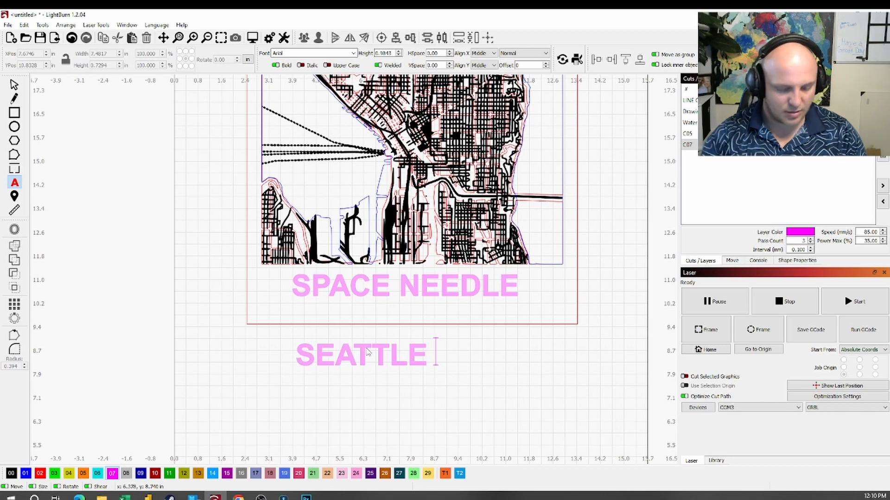
{"action": "key", "text": "BackSpace"}
{"action": "type", "text": "<"}
{"action": "key", "text": "BackSpace"}
{"action": "type", "text": ", WA"}
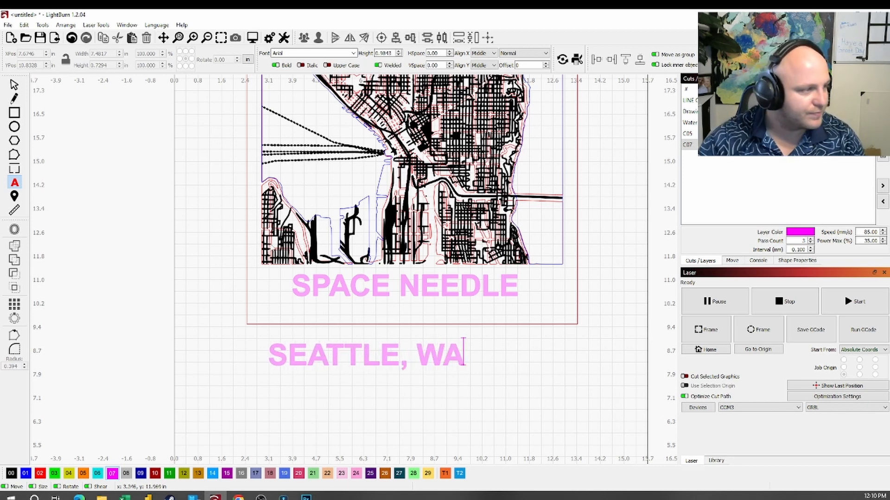
Step: Reduce the text height of the SEATTLE, WA line to 0.7343 in
{"action": "left_click", "coordinate": [13, 85]}
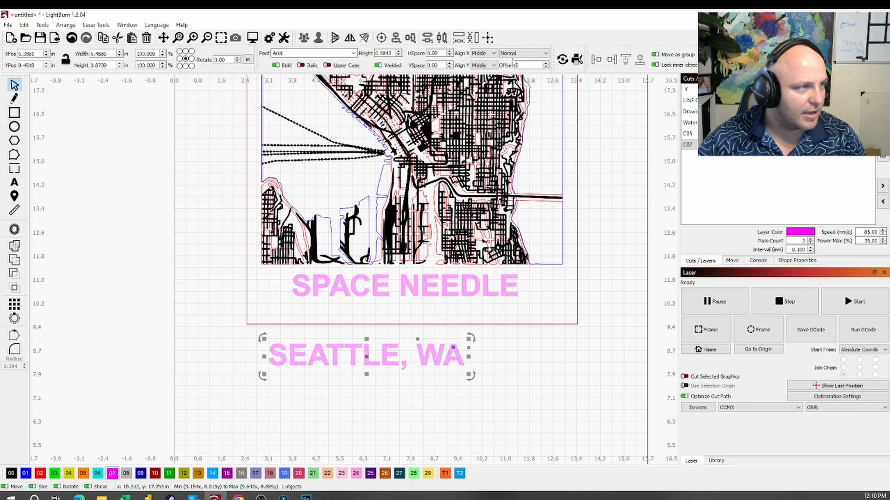
{"action": "left_click", "coordinate": [399, 55]}
{"action": "left_click", "coordinate": [399, 55]}
{"action": "left_click", "coordinate": [399, 55]}
{"action": "left_click", "coordinate": [399, 55]}
{"action": "left_click", "coordinate": [399, 55]}
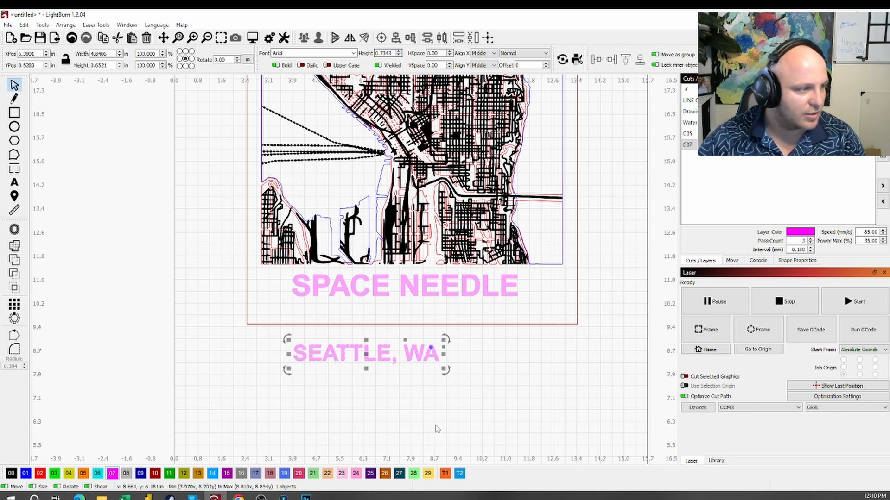
Step: Nudge the title slightly and place SEATTLE, WA directly beneath it, inside the outer border
{"action": "left_click_drag", "start_coordinate": [367, 356], "coordinate": [402, 285]}
{"action": "left_click", "coordinate": [405, 287]}
{"action": "left_click", "coordinate": [399, 311]}
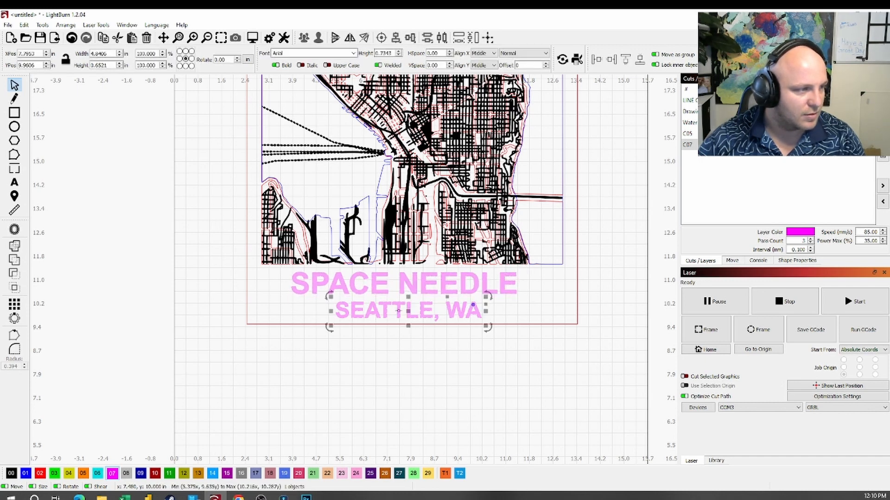
{"action": "left_click_drag", "start_coordinate": [399, 310], "coordinate": [398, 309]}
{"action": "left_click", "coordinate": [396, 282]}
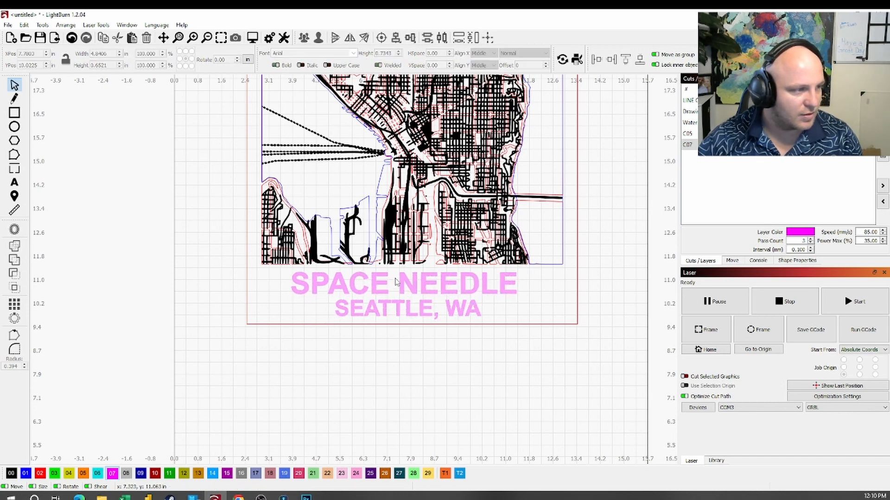
Step: Align the SPACE NEEDLE and SEATTLE, WA lines on a common vertical centre line
{"action": "left_click", "coordinate": [389, 291]}
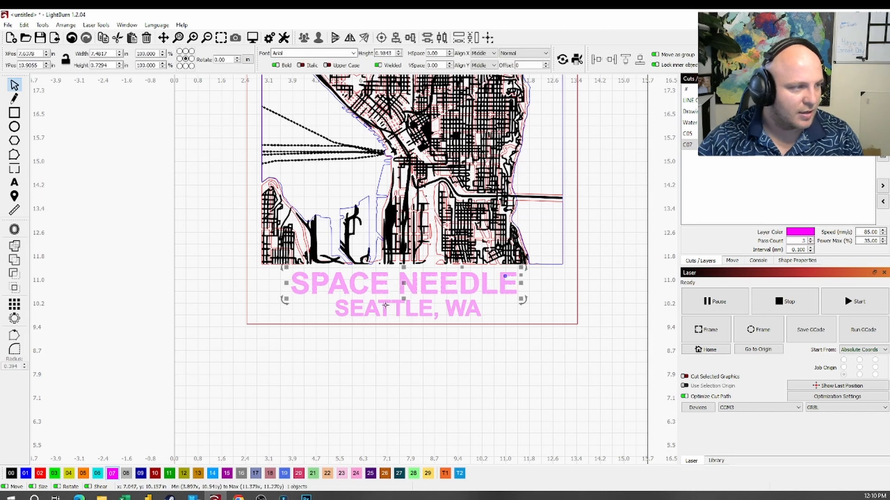
{"action": "left_click", "coordinate": [382, 309], "text": "shift"}
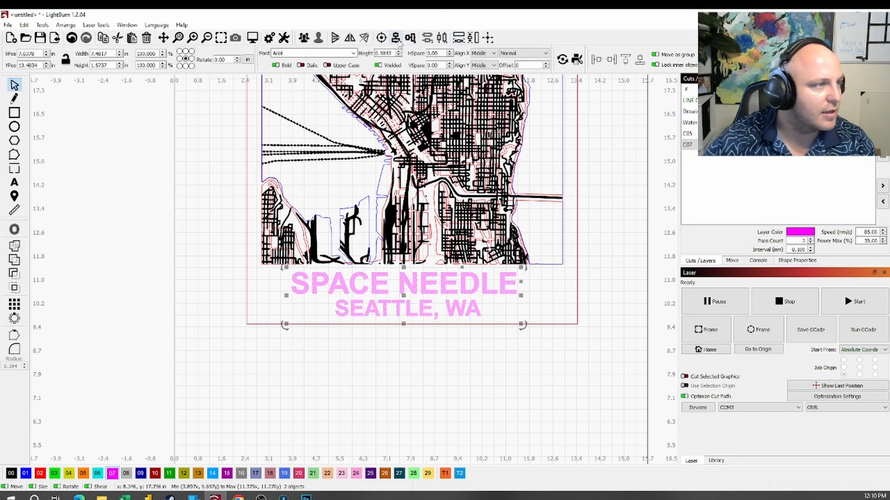
{"action": "left_click", "coordinate": [410, 38]}
{"action": "left_click", "coordinate": [415, 61]}
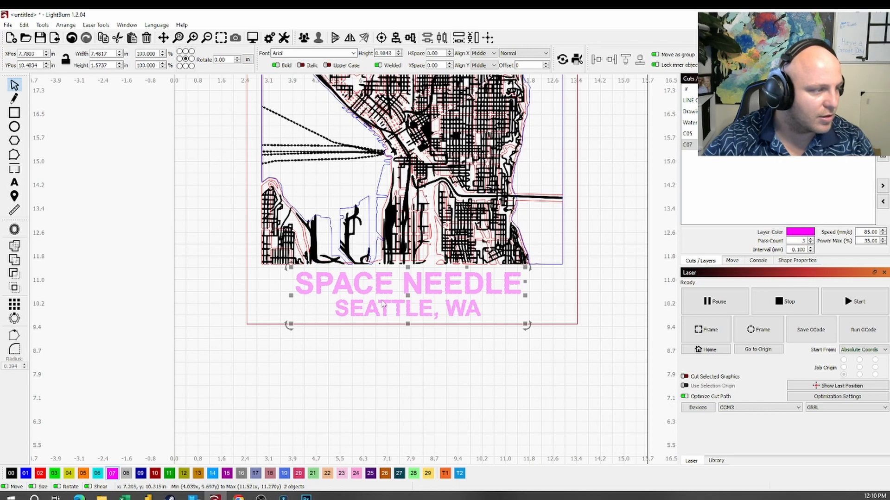
Step: Centre both text lines side to side within the outer border, undoing any alignment that shifts them up onto the map
{"action": "left_click", "coordinate": [577, 296], "text": "shift"}
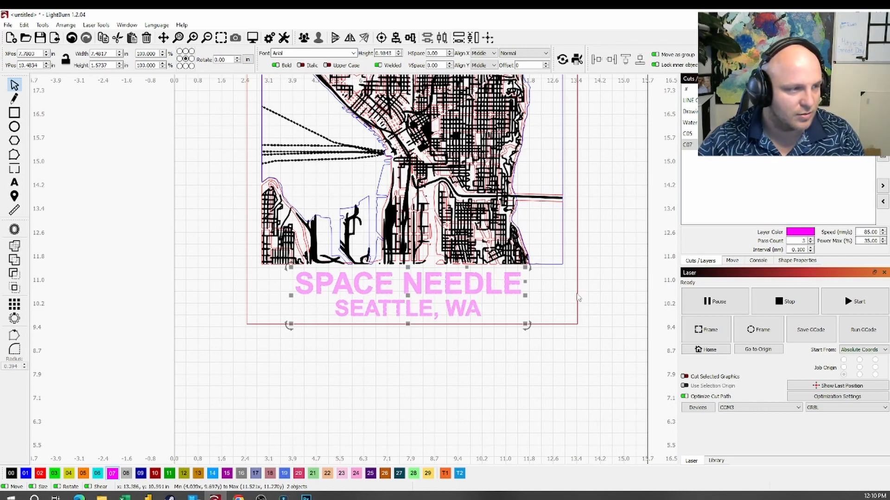
{"action": "left_click", "coordinate": [410, 38]}
{"action": "left_click", "coordinate": [424, 61]}
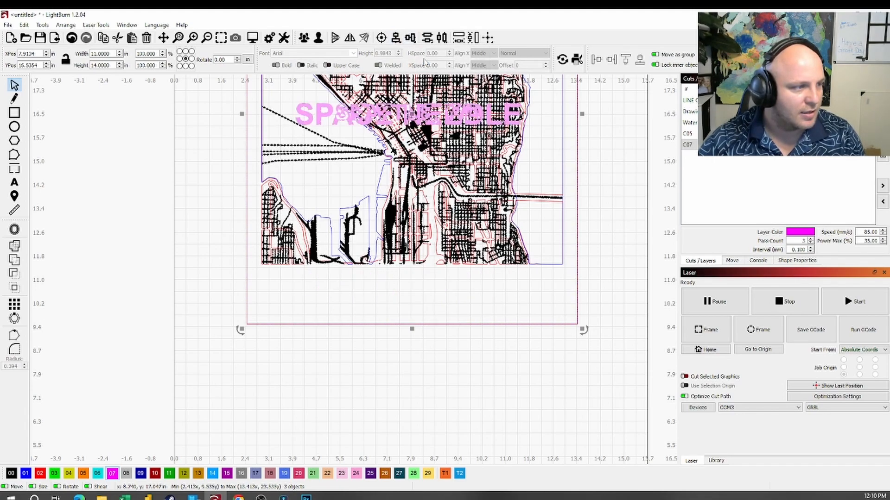
{"action": "left_click", "coordinate": [396, 40]}
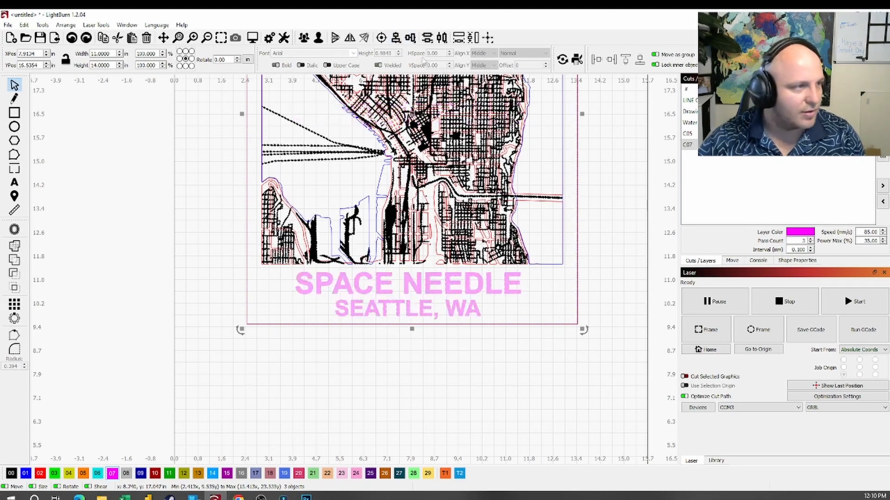
{"action": "left_click", "coordinate": [396, 42]}
{"action": "left_click", "coordinate": [411, 59]}
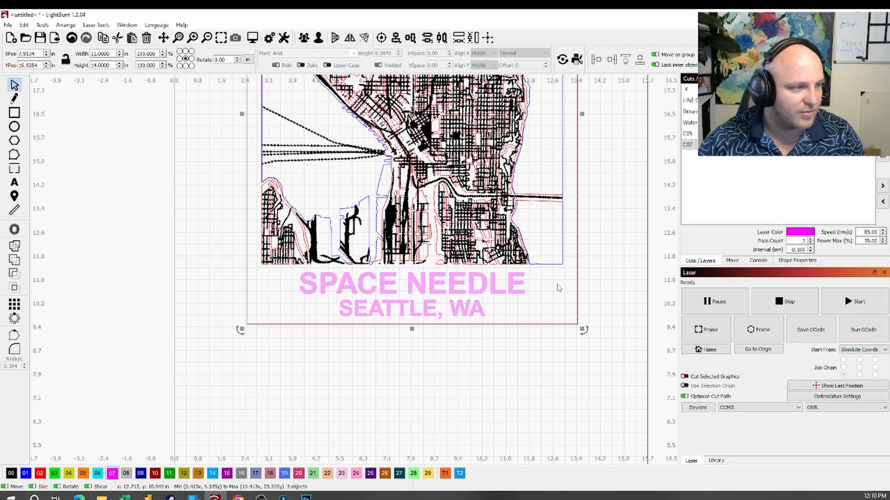
{"action": "left_click", "coordinate": [564, 361]}
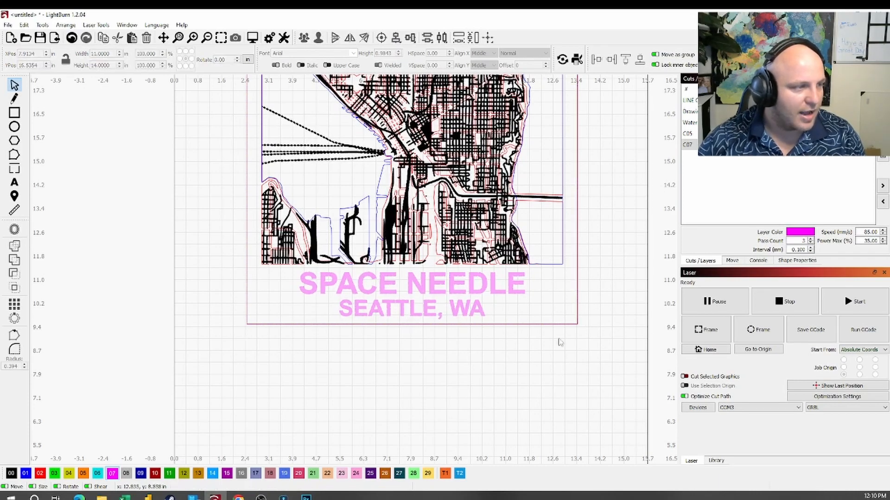
Step: Hide the local-road, water and C05 border layers, and move text layer C07 to the top of the cut order
{"action": "scroll", "coordinate": [563, 313], "scroll_direction": "down", "scroll_amount": 6}
{"action": "scroll", "coordinate": [656, 164], "scroll_direction": "up", "scroll_amount": 3}
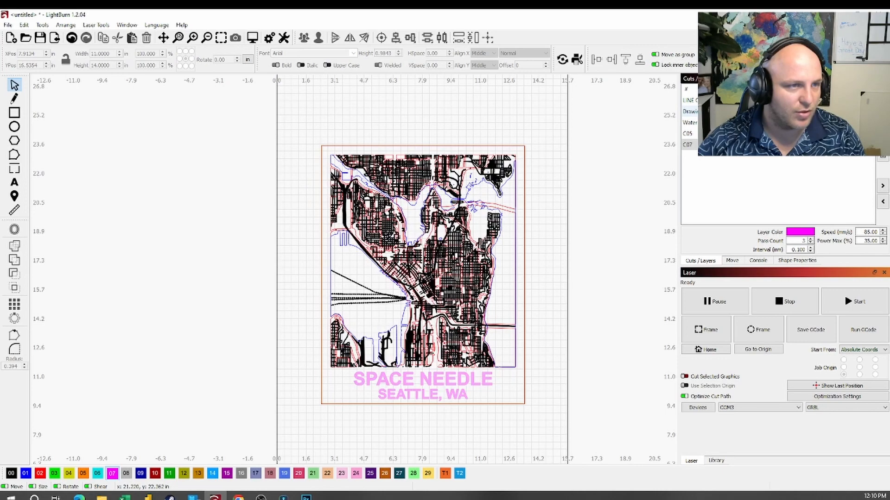
{"action": "left_click", "coordinate": [850, 111]}
{"action": "left_click", "coordinate": [850, 123]}
{"action": "left_click", "coordinate": [850, 133]}
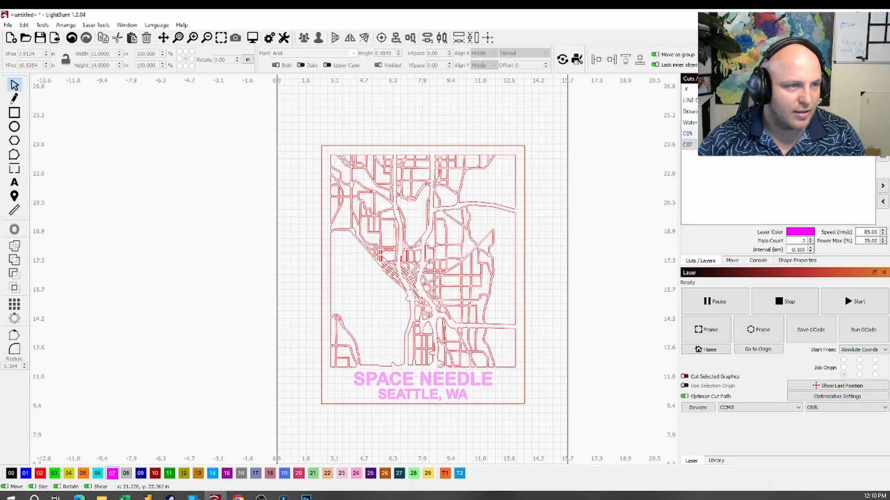
{"action": "left_click_drag", "start_coordinate": [787, 145], "coordinate": [788, 96]}
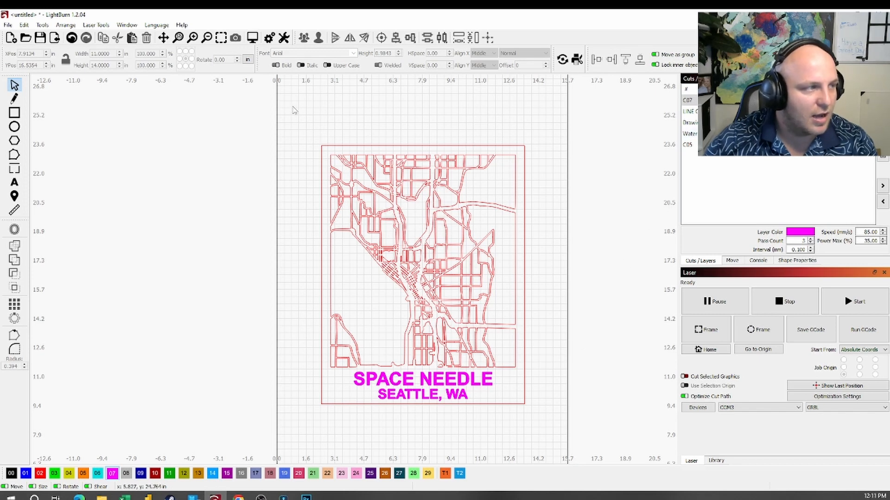
{"action": "left_click", "coordinate": [7, 24]}
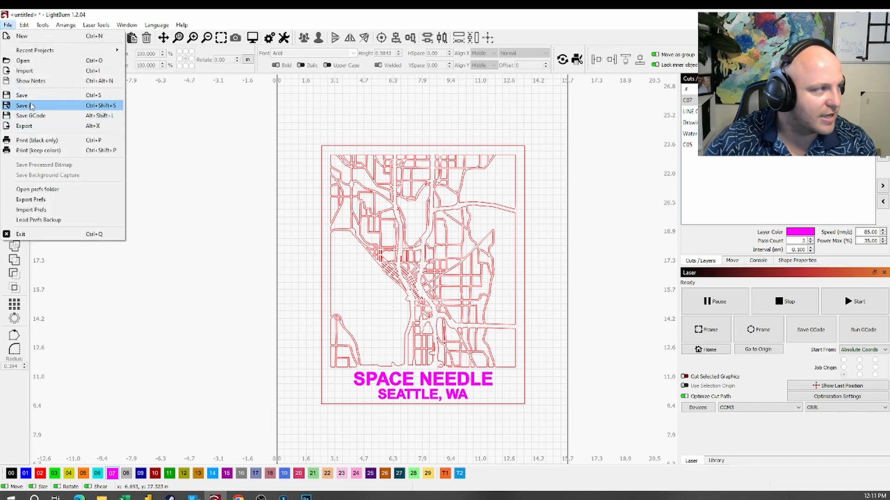
{"action": "left_click", "coordinate": [327, 132]}
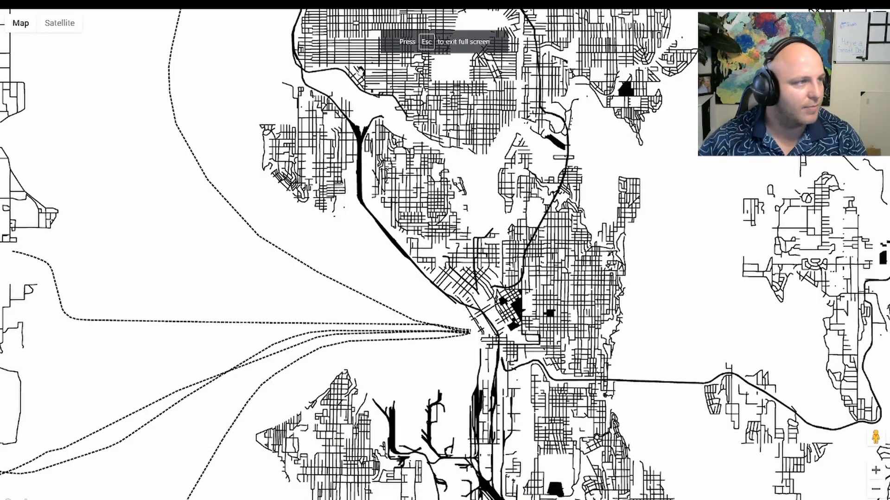
Step: Leave the full-screen map in the browser and open the BlindCat Customs page on Facebook
{"action": "key", "text": "Escape"}
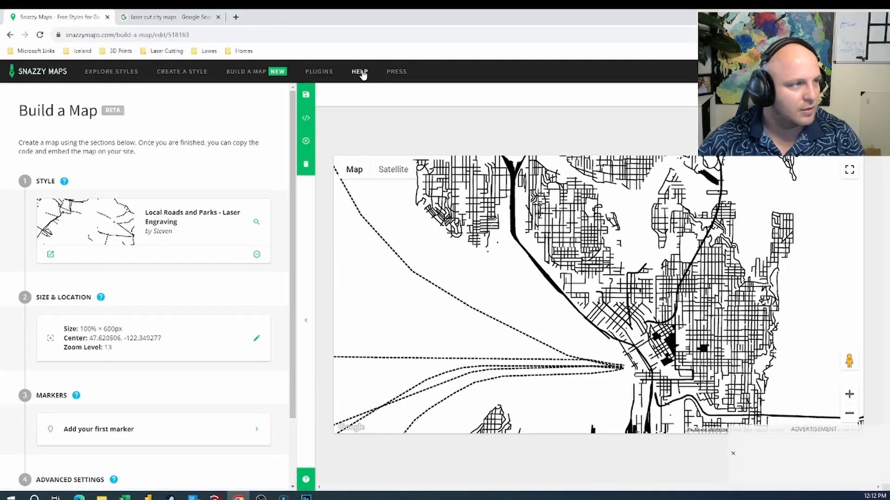
{"action": "left_click", "coordinate": [230, 35]}
{"action": "type", "text": "fa"}
{"action": "key", "text": "Return"}
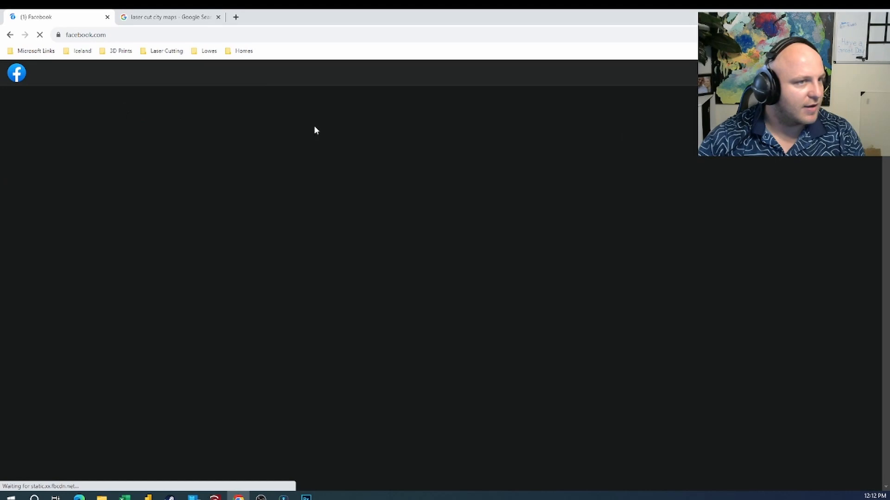
{"action": "left_click_drag", "start_coordinate": [399, 13], "coordinate": [889, 56]}
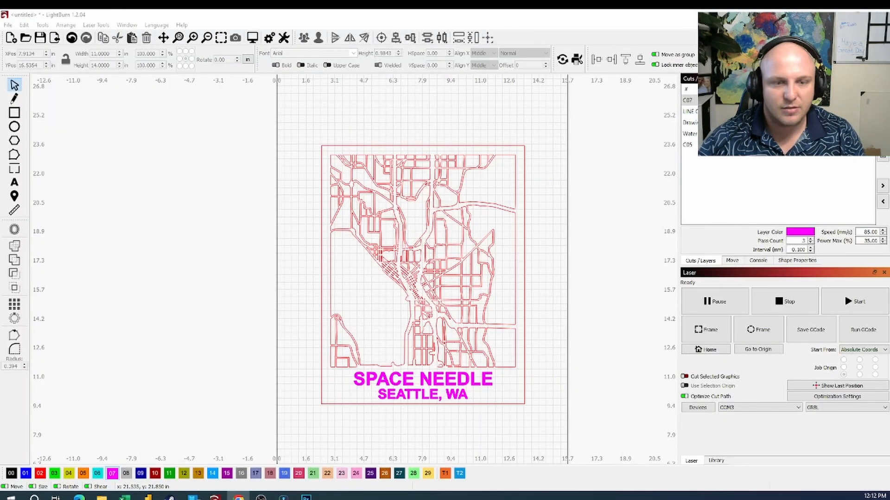
{"action": "left_click_drag", "start_coordinate": [889, 236], "coordinate": [298, 11]}
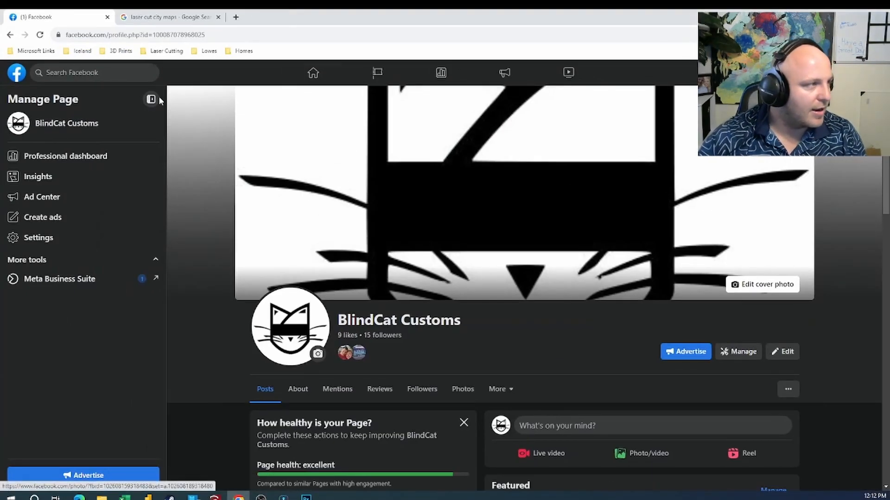
Step: Find the San Rafael, California map post on the page and view its photo enlarged
{"action": "scroll", "coordinate": [298, 232], "scroll_direction": "down", "scroll_amount": 10}
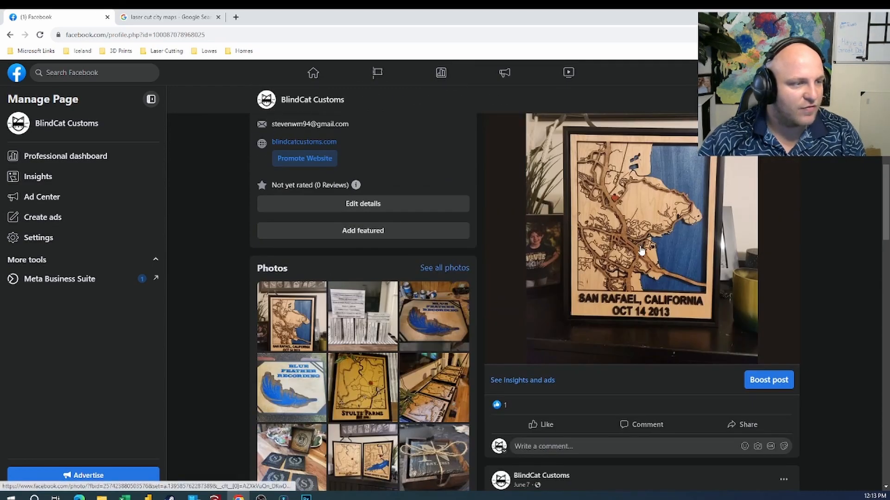
{"action": "scroll", "coordinate": [641, 274], "scroll_direction": "up", "scroll_amount": 2}
{"action": "left_click", "coordinate": [638, 293]}
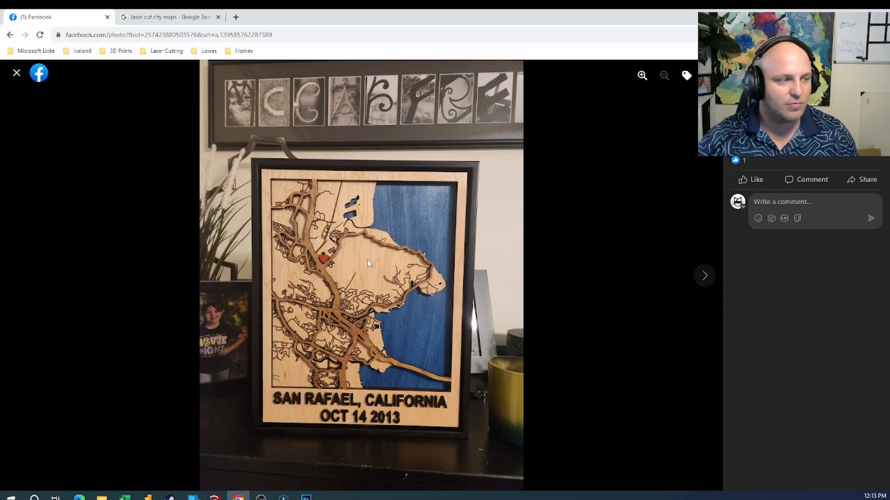
{"action": "left_click", "coordinate": [17, 73]}
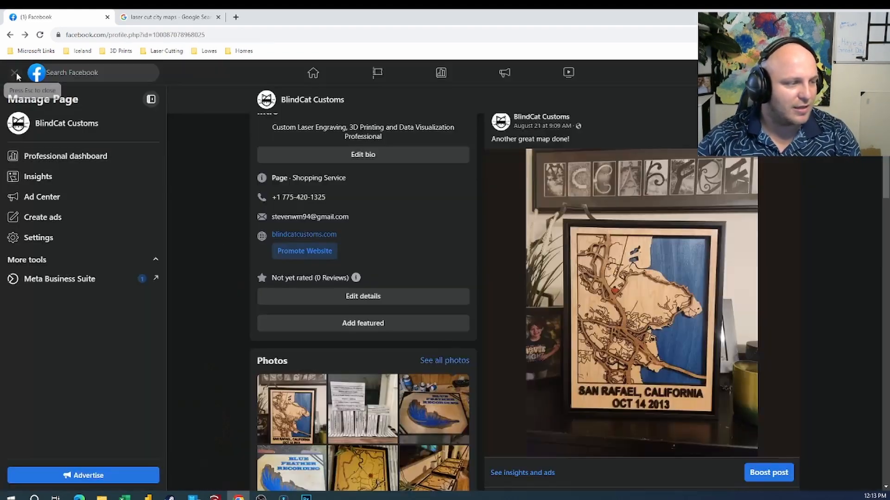
{"action": "scroll", "coordinate": [429, 325], "scroll_direction": "down", "scroll_amount": 3}
{"action": "left_click", "coordinate": [523, 366]}
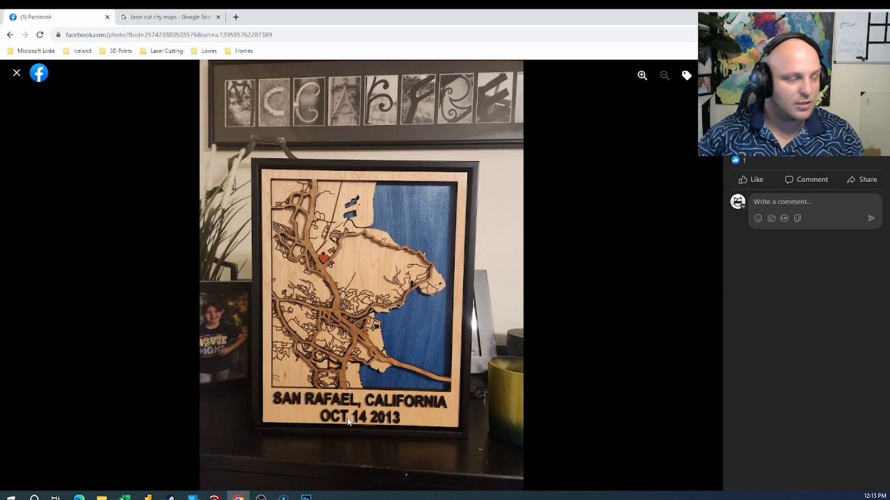
{"action": "left_click", "coordinate": [16, 73]}
Step: View both photos of the Stults Farms map order enlarged, one after the other
{"action": "scroll", "coordinate": [533, 301], "scroll_direction": "down", "scroll_amount": 6}
{"action": "scroll", "coordinate": [560, 293], "scroll_direction": "down", "scroll_amount": 8}
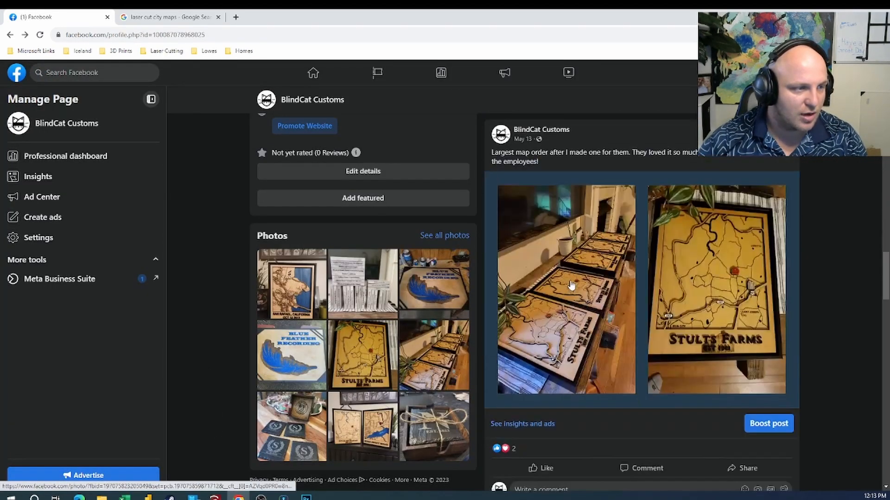
{"action": "scroll", "coordinate": [590, 257], "scroll_direction": "up", "scroll_amount": 2}
{"action": "left_click", "coordinate": [579, 278]}
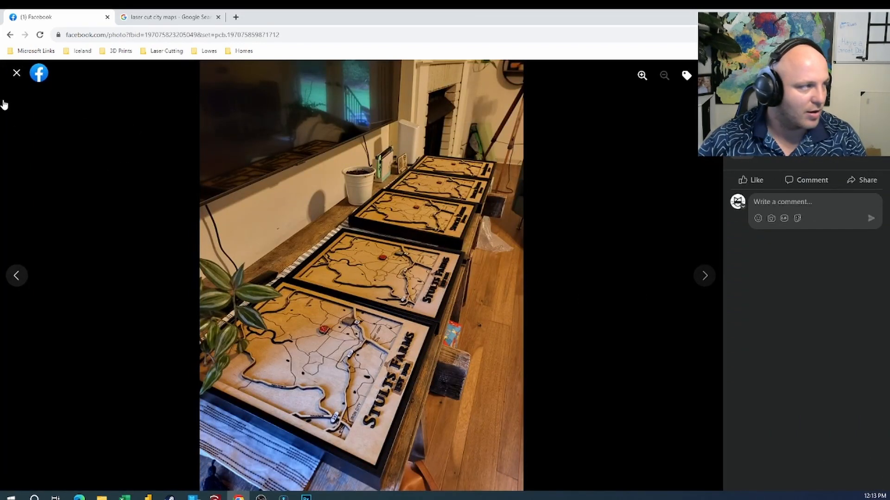
{"action": "left_click", "coordinate": [16, 73]}
{"action": "left_click", "coordinate": [684, 327]}
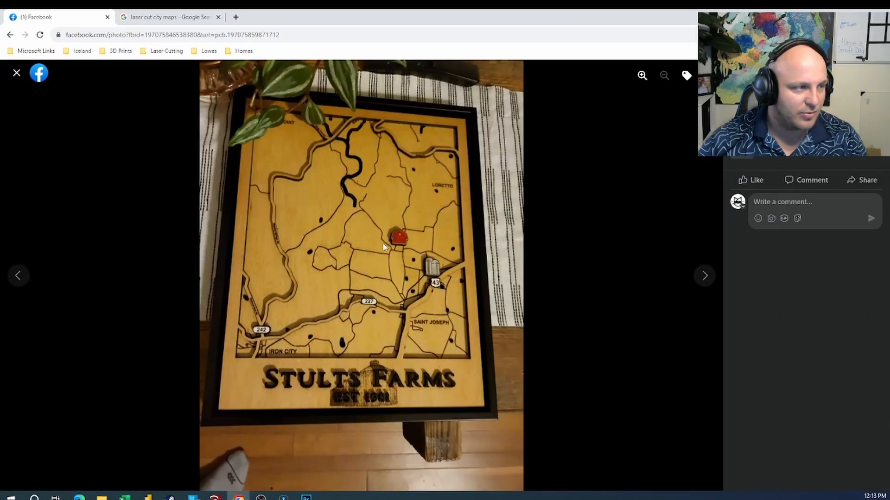
{"action": "left_click", "coordinate": [19, 74]}
Step: Enlarge the photo of the framed Stults Farms and HOME SWEET HOME maps standing side by side
{"action": "scroll", "coordinate": [583, 313], "scroll_direction": "down", "scroll_amount": 6}
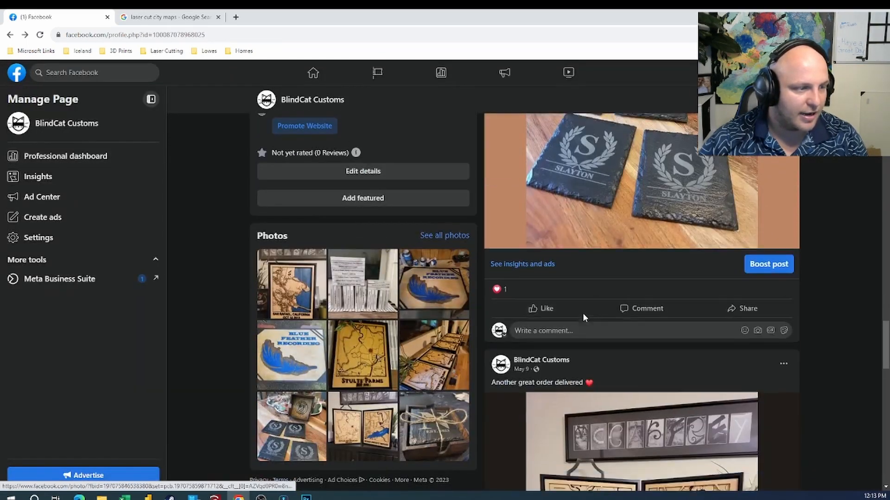
{"action": "scroll", "coordinate": [582, 313], "scroll_direction": "down", "scroll_amount": 5}
{"action": "left_click", "coordinate": [597, 289]}
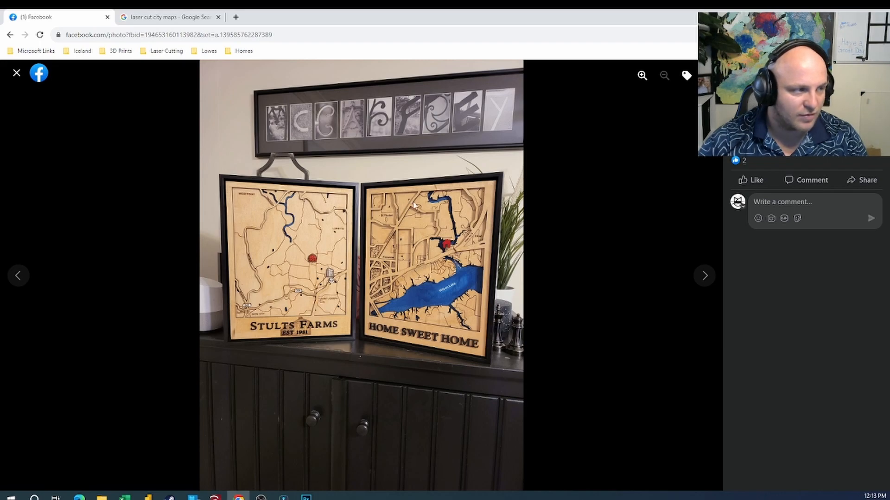
{"action": "left_click", "coordinate": [17, 74]}
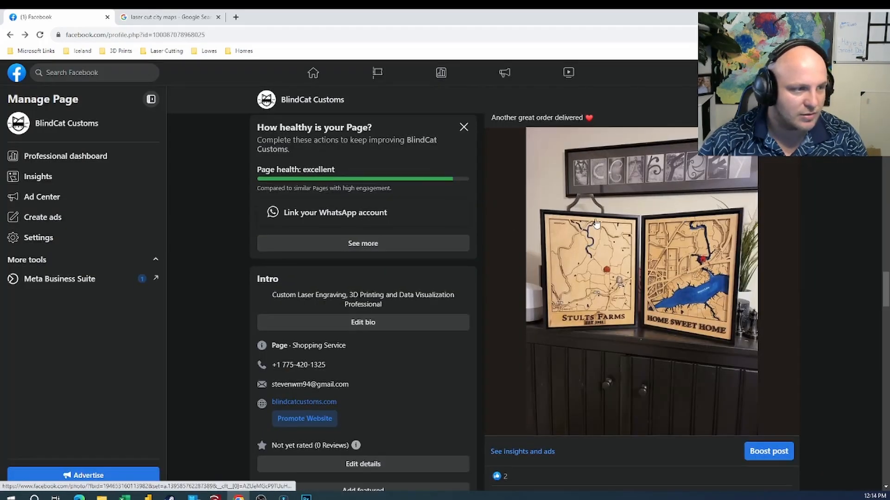
Step: Browse the older posts to the multi-photo map collection and enlarge its first couple's map with the red heart
{"action": "scroll", "coordinate": [598, 232], "scroll_direction": "down", "scroll_amount": 15}
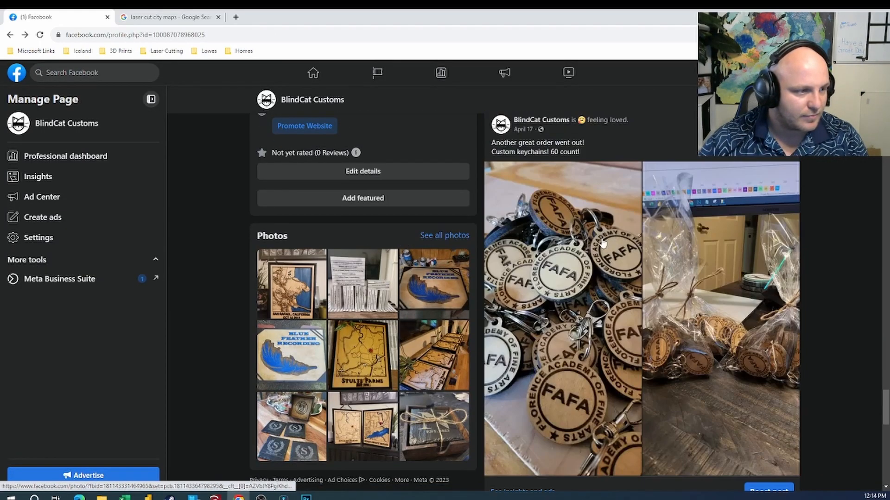
{"action": "scroll", "coordinate": [602, 243], "scroll_direction": "down", "scroll_amount": 15}
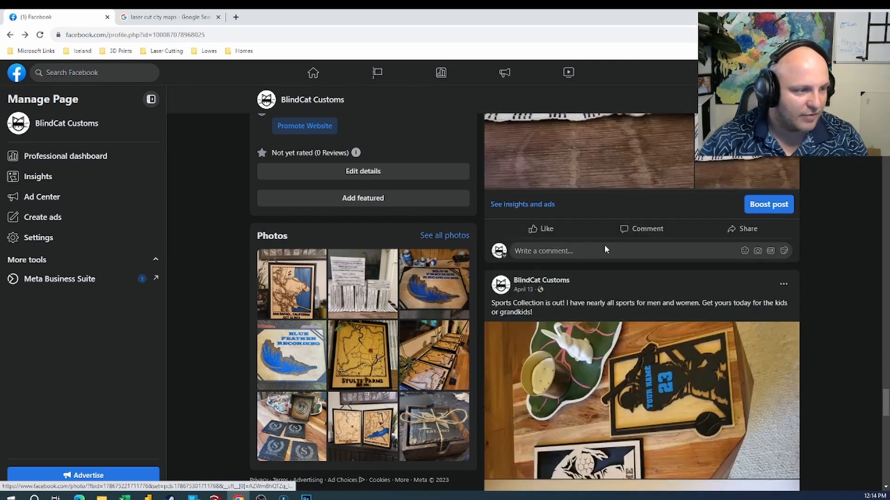
{"action": "scroll", "coordinate": [602, 245], "scroll_direction": "up", "scroll_amount": 10}
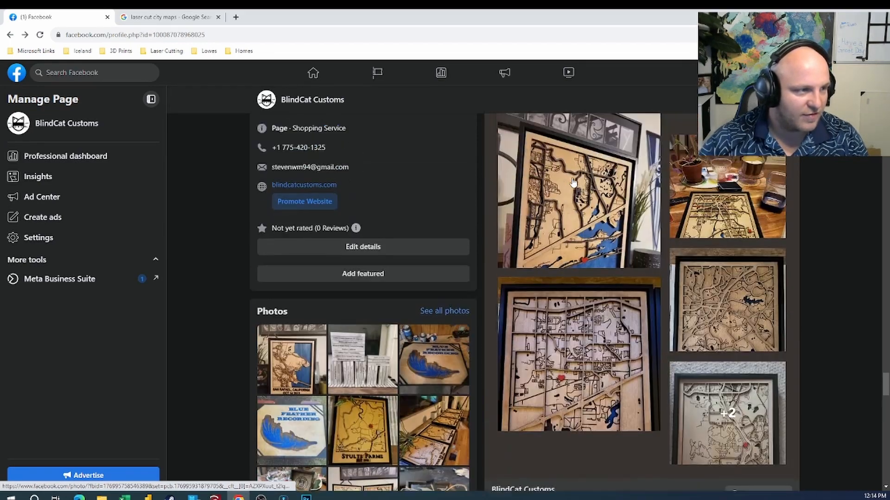
{"action": "left_click", "coordinate": [588, 249]}
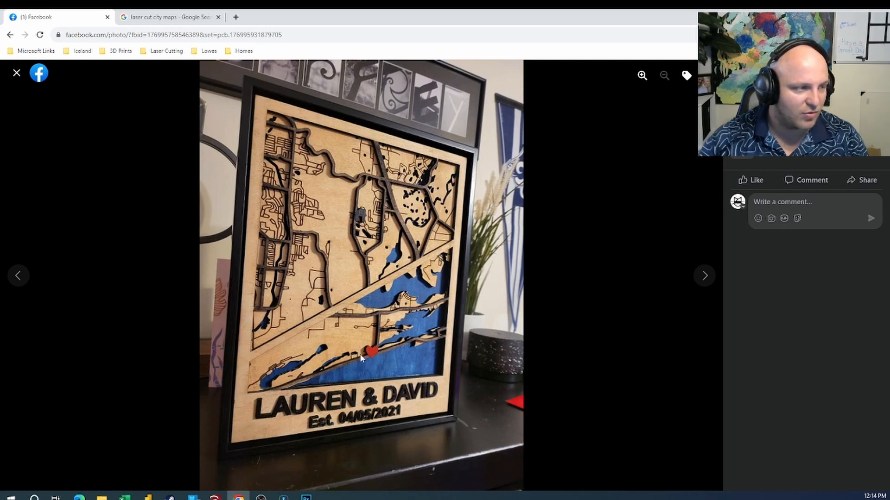
{"action": "left_click", "coordinate": [17, 73]}
Step: Page through the other maps in the collection, including AXION SPINE AND NEUROSURGERY and LELAND ORTHODONTICS, and skim the remaining posts
{"action": "scroll", "coordinate": [510, 267], "scroll_direction": "down", "scroll_amount": 2}
{"action": "left_click", "coordinate": [650, 350]}
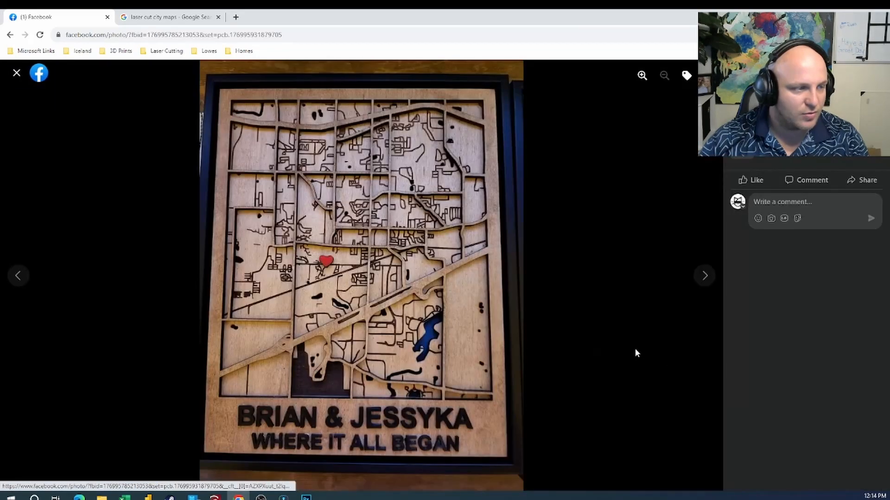
{"action": "left_click", "coordinate": [704, 275]}
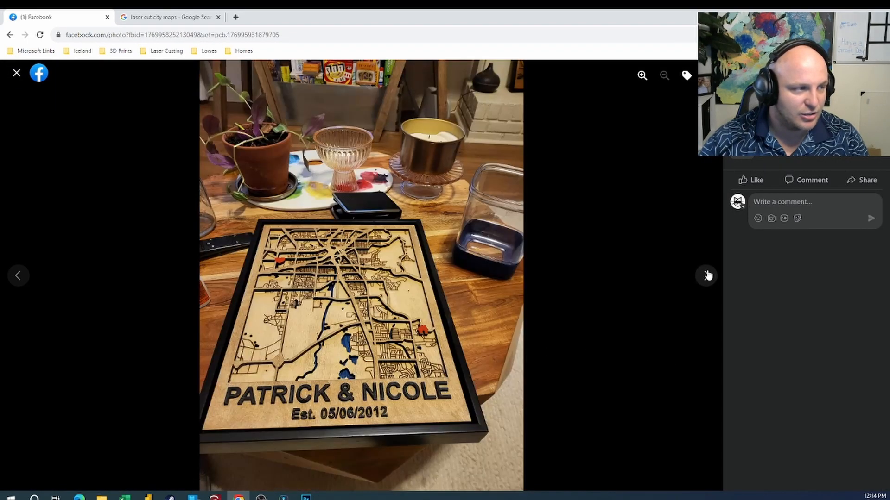
{"action": "left_click", "coordinate": [706, 276]}
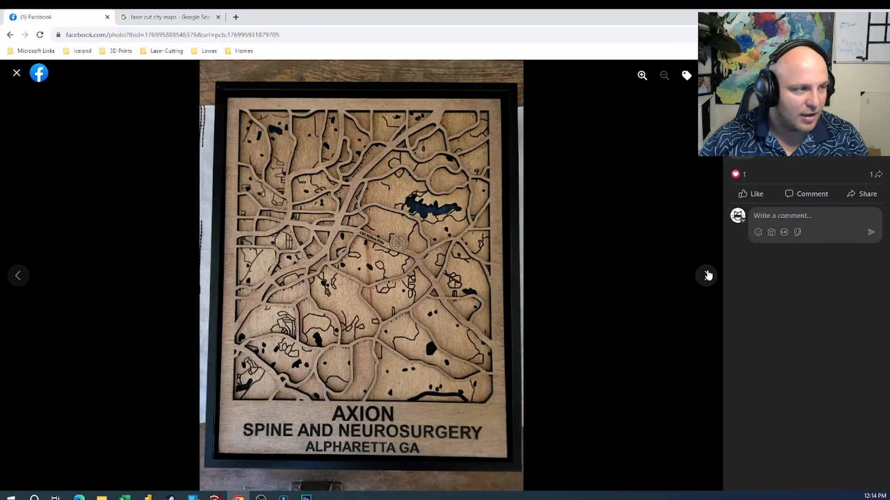
{"action": "left_click", "coordinate": [705, 276]}
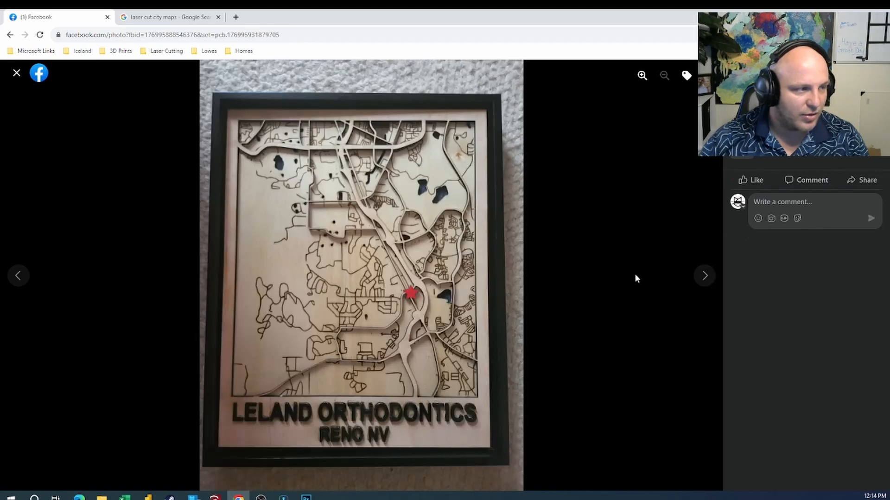
{"action": "left_click", "coordinate": [17, 73]}
{"action": "scroll", "coordinate": [275, 305], "scroll_direction": "down", "scroll_amount": 5}
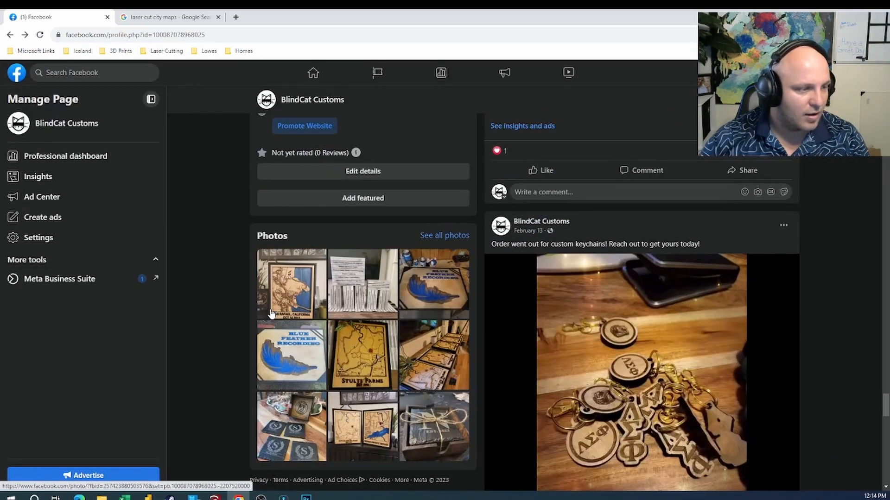
{"action": "scroll", "coordinate": [270, 308], "scroll_direction": "up", "scroll_amount": 5}
{"action": "scroll", "coordinate": [318, 278], "scroll_direction": "down", "scroll_amount": 3}
{"action": "scroll", "coordinate": [317, 278], "scroll_direction": "up", "scroll_amount": 7}
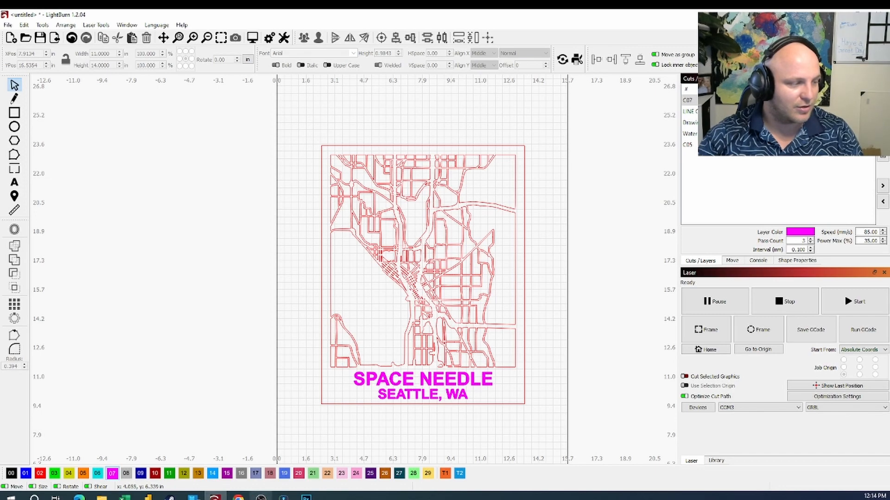
Step: Return to the Google image results for laser cut city maps and open the Etsy listing for the Chicago map
{"action": "left_click", "coordinate": [238, 497]}
{"action": "left_click", "coordinate": [147, 17]}
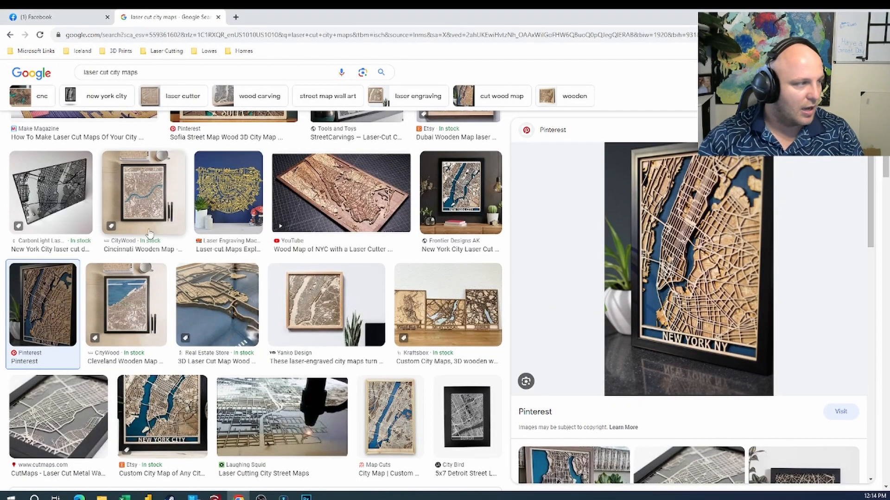
{"action": "scroll", "coordinate": [76, 274], "scroll_direction": "up", "scroll_amount": 10}
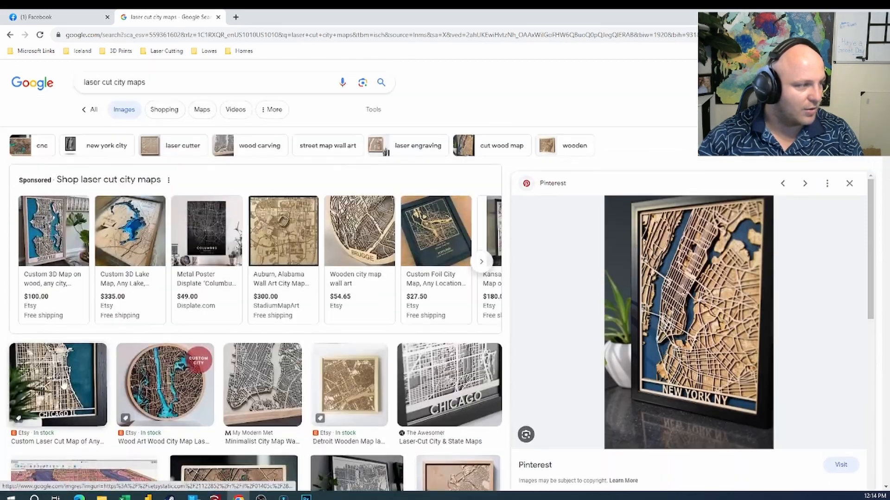
{"action": "left_click", "coordinate": [64, 385]}
{"action": "scroll", "coordinate": [643, 368], "scroll_direction": "down", "scroll_amount": 3}
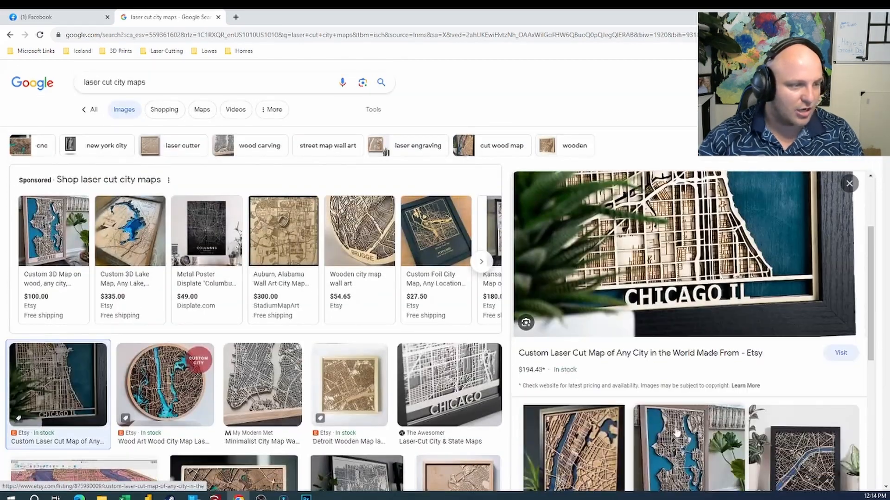
{"action": "left_click", "coordinate": [615, 358]}
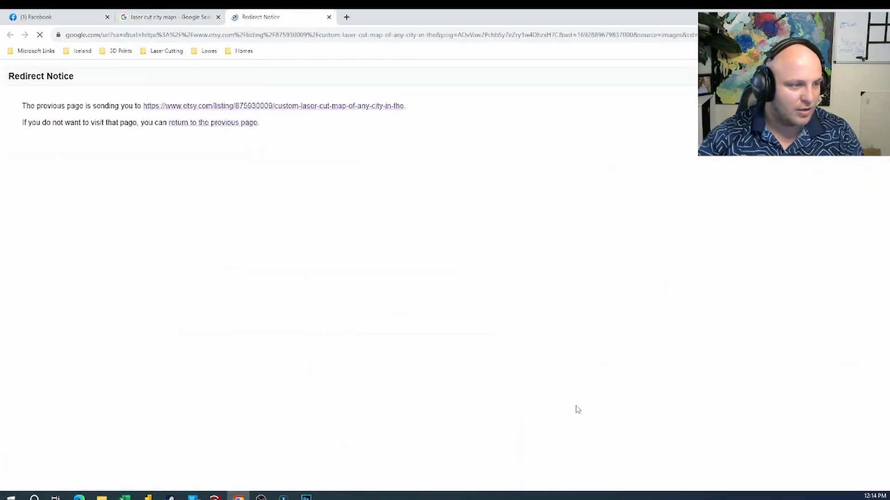
{"action": "left_click", "coordinate": [207, 107]}
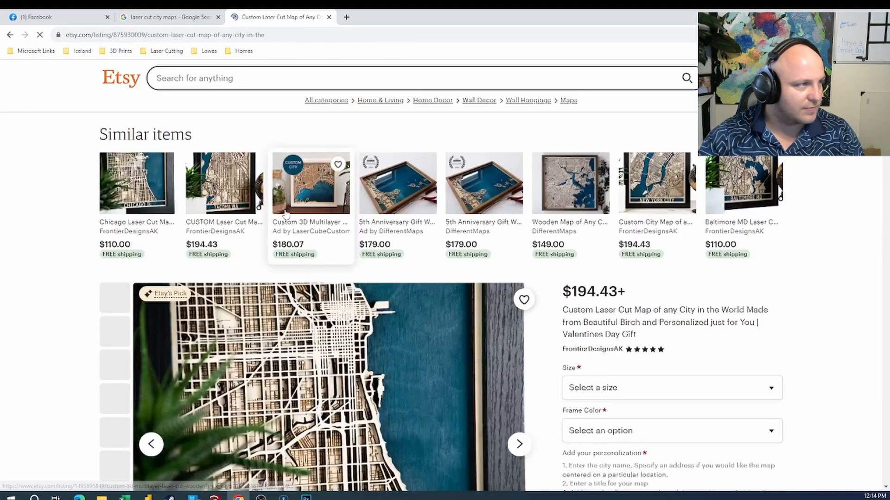
Step: Choose the Large 11x14 inches size on the Etsy custom map listing to check its price
{"action": "scroll", "coordinate": [323, 240], "scroll_direction": "down", "scroll_amount": 1}
{"action": "scroll", "coordinate": [323, 239], "scroll_direction": "down", "scroll_amount": 2}
{"action": "left_click", "coordinate": [620, 267]}
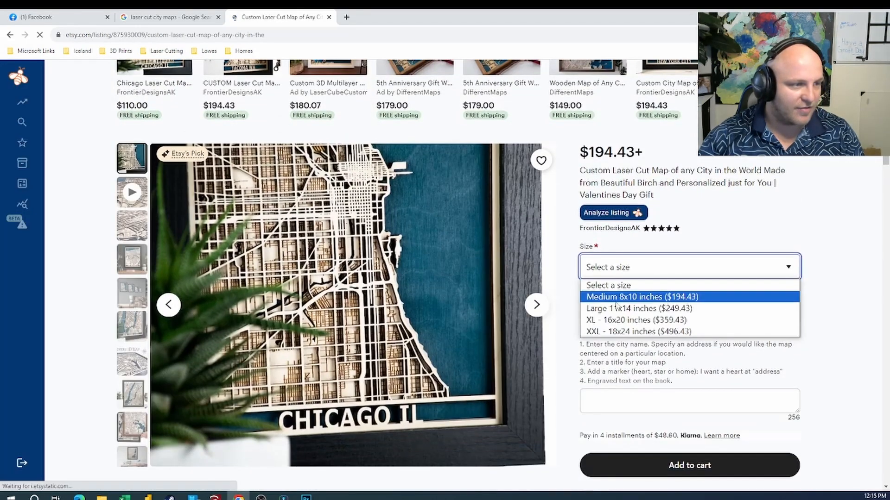
{"action": "left_click", "coordinate": [619, 309]}
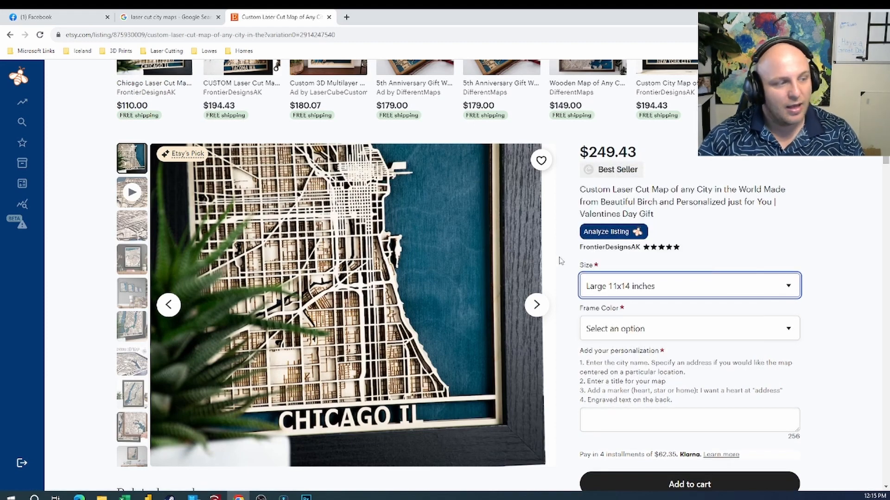
{"action": "scroll", "coordinate": [563, 267], "scroll_direction": "down", "scroll_amount": 1}
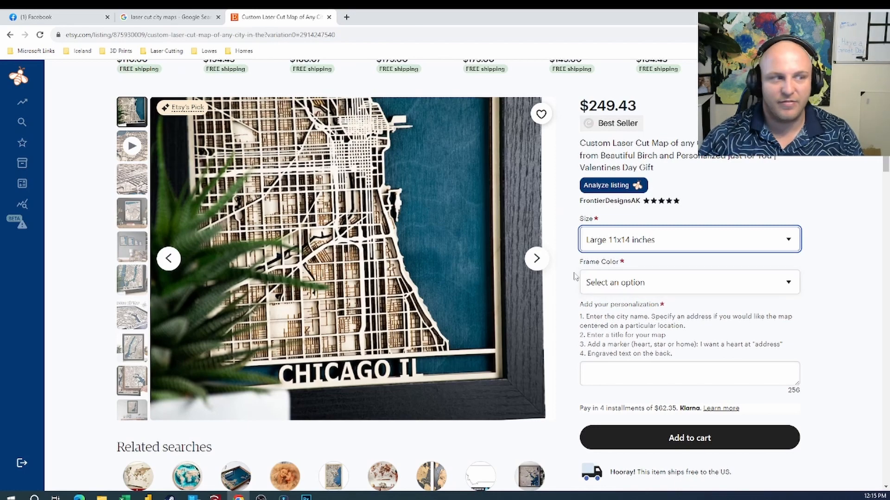
{"action": "scroll", "coordinate": [574, 276], "scroll_direction": "up", "scroll_amount": 1}
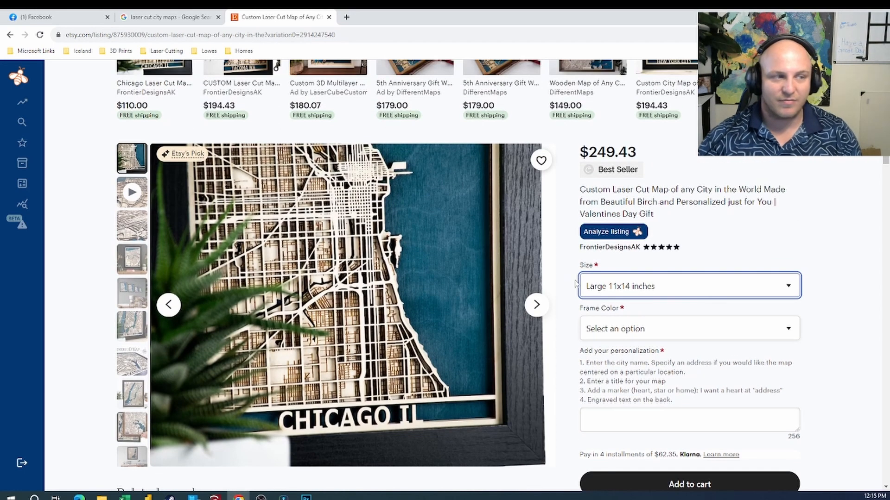